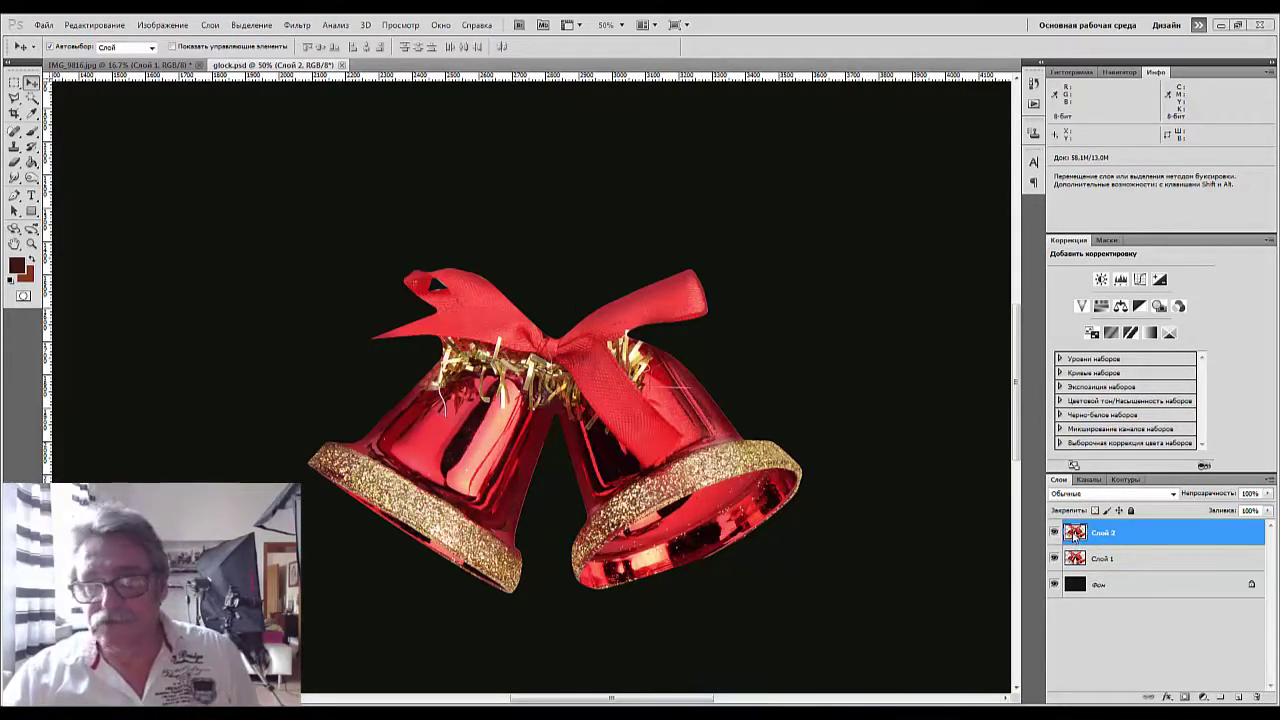
# Copy the bells from glock.psd into the IMG_9816.jpg puppy image and place them on its chest below the chin.
pyautogui.keyDown('ctrl'); pyautogui.click(1074, 532); pyautogui.keyUp('ctrl')
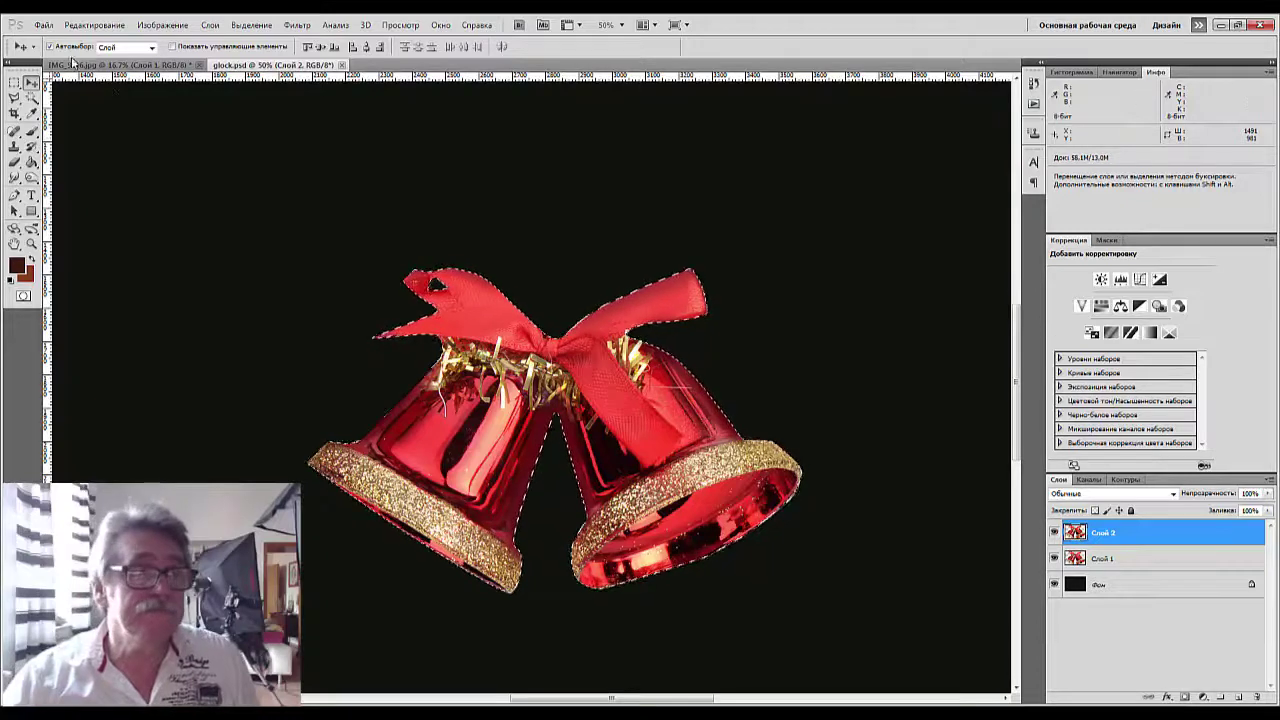
pyautogui.click(115, 64)
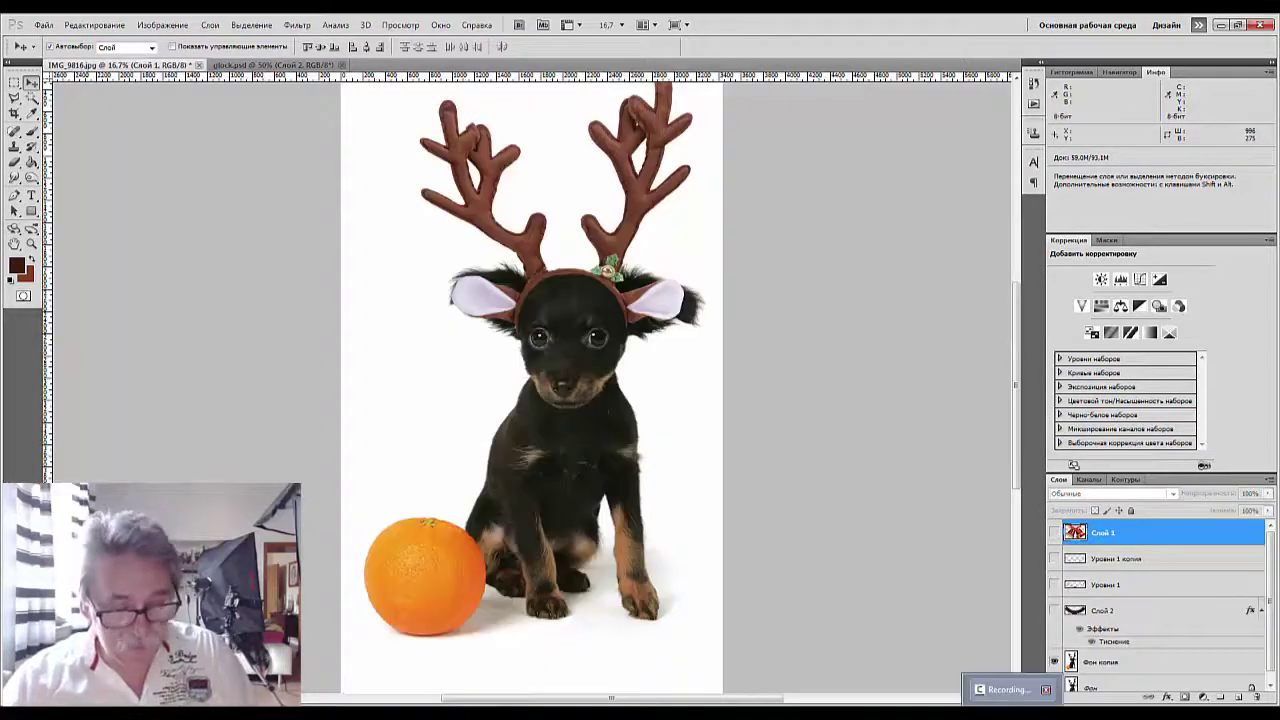
pyautogui.hotkey('ctrl', 'v')
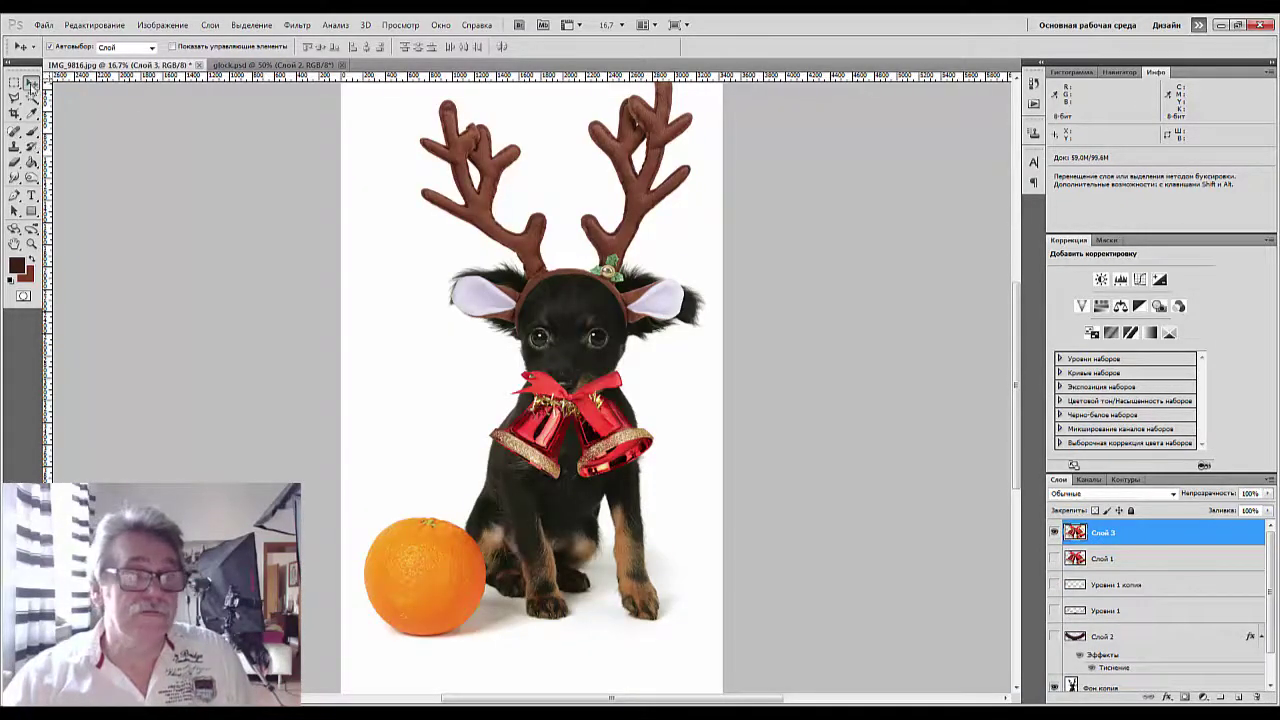
pyautogui.moveTo(616, 434); pyautogui.dragTo(620, 468)
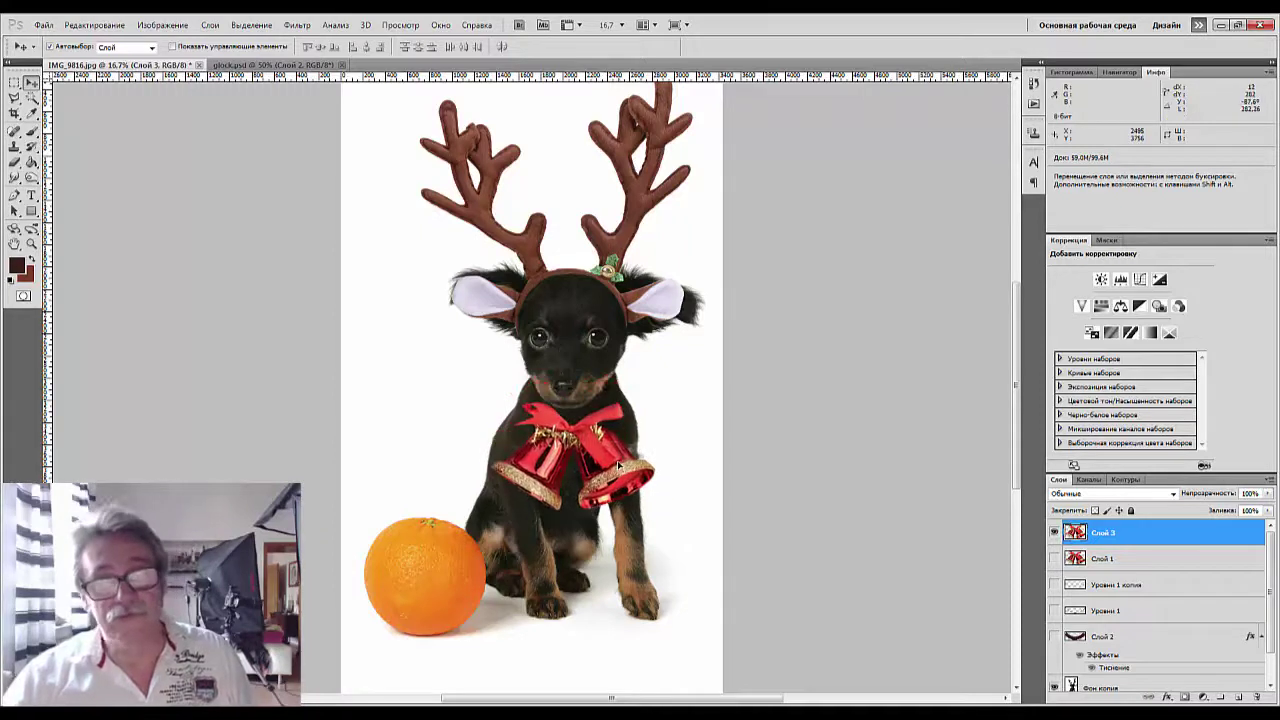
# Scale the pasted bells down with Free Transform so they fit within the puppy's chest.
pyautogui.moveTo(635, 712)
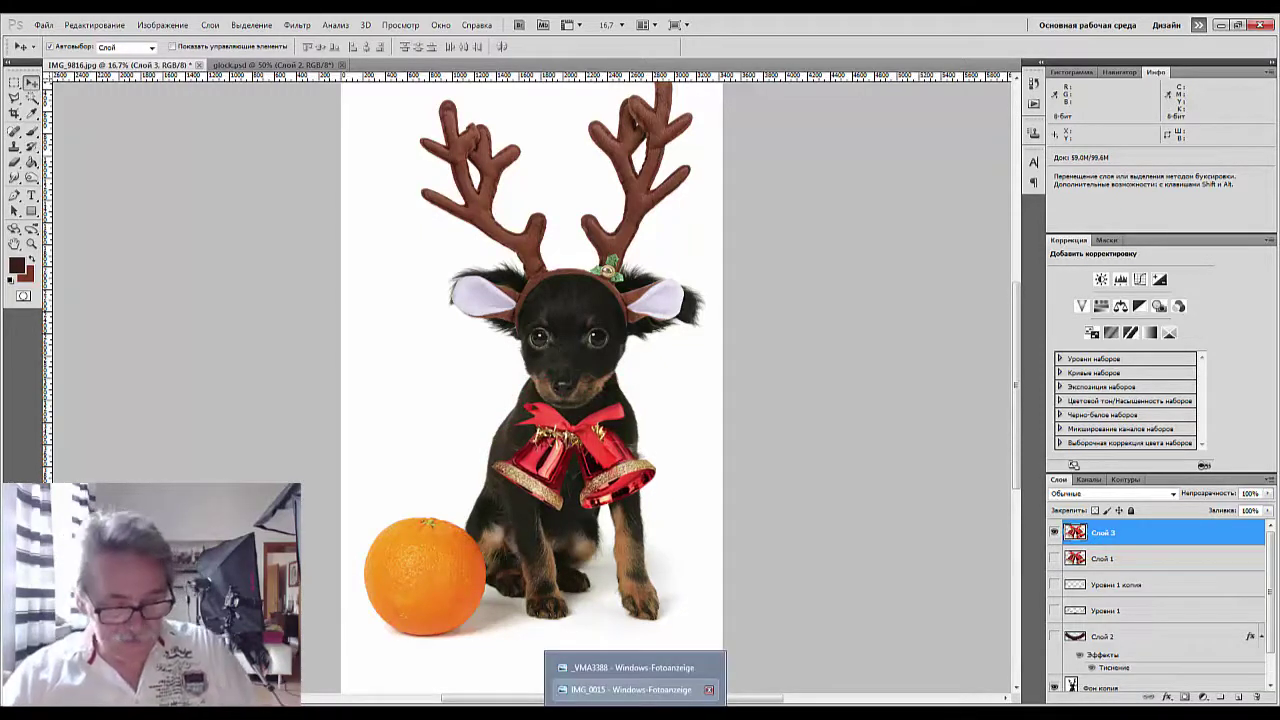
pyautogui.hotkey('ctrl', 't')
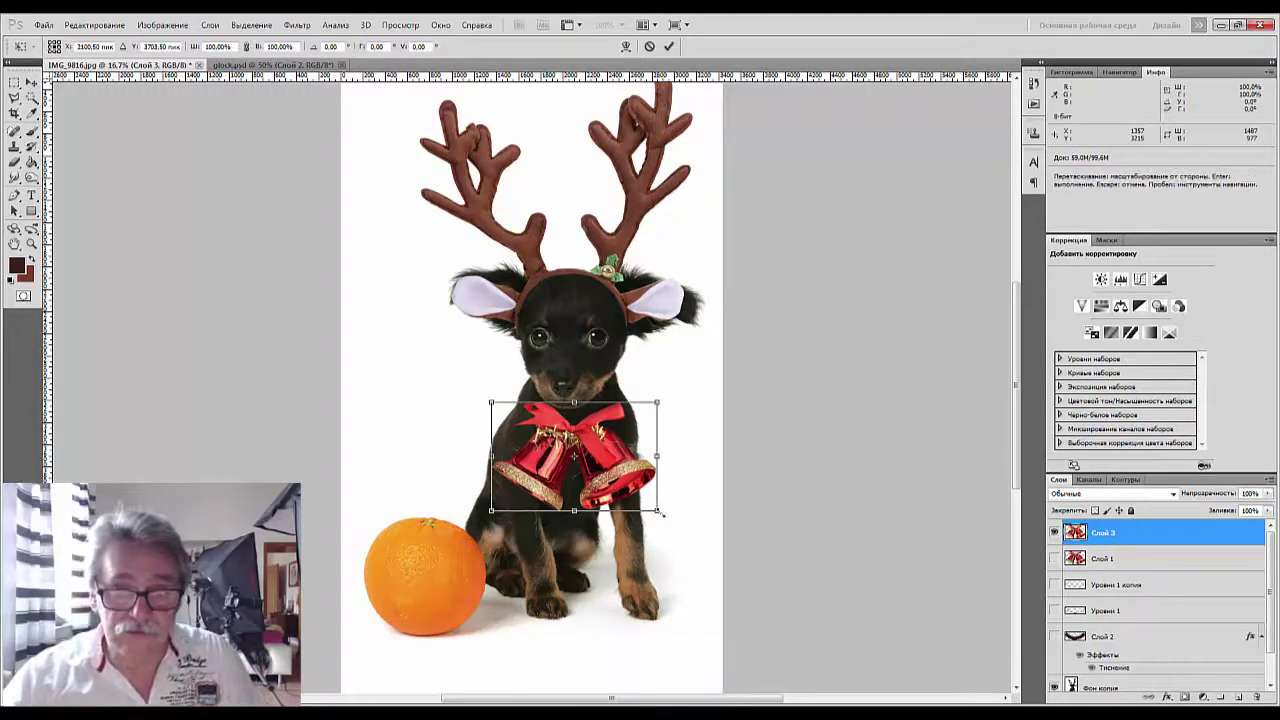
pyautogui.moveTo(657, 511); pyautogui.dragTo(593, 466)
pyautogui.press('Return')
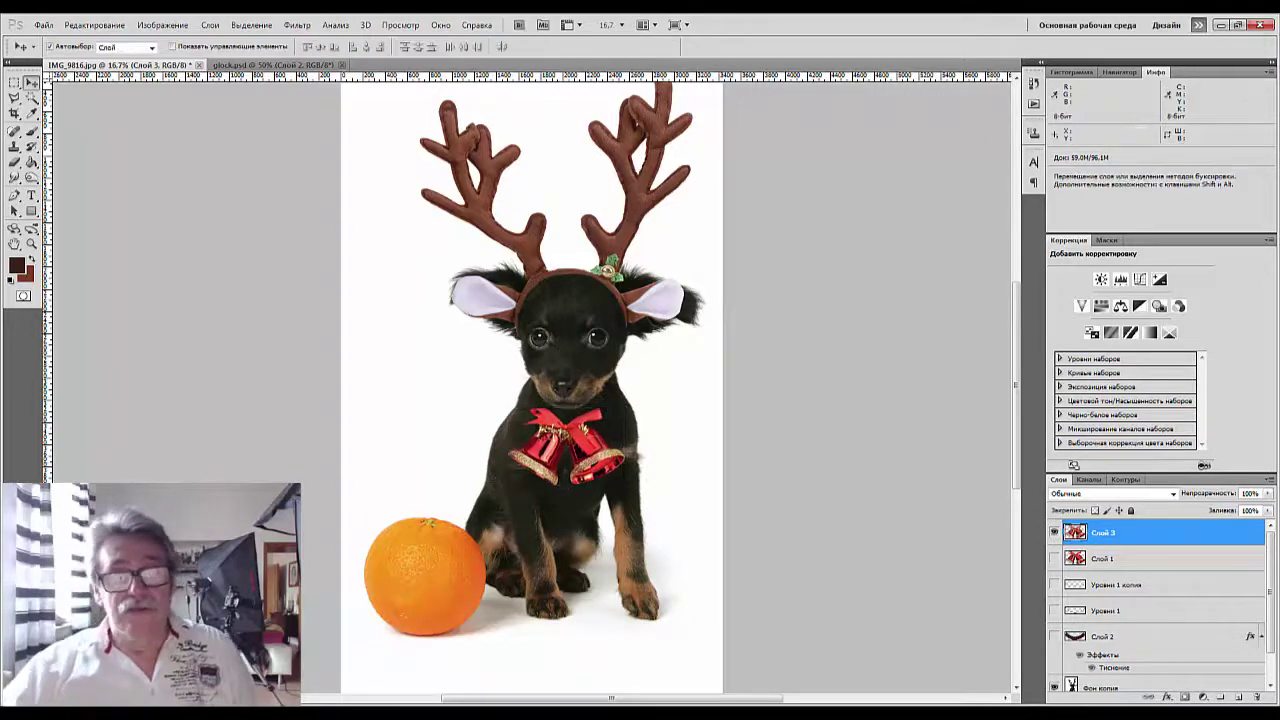
# Hide the bells layer Слой 3 and add a new empty layer above it.
pyautogui.moveTo(630, 689)
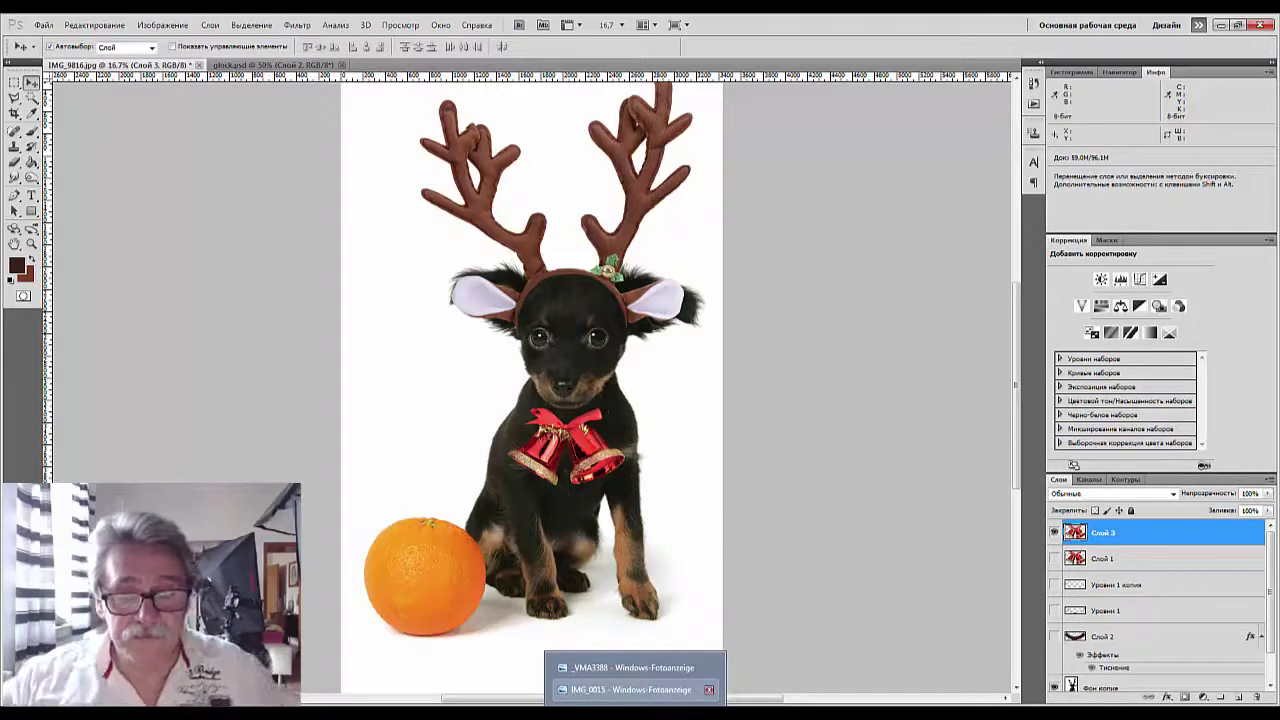
pyautogui.hotkey('ctrl', '+')
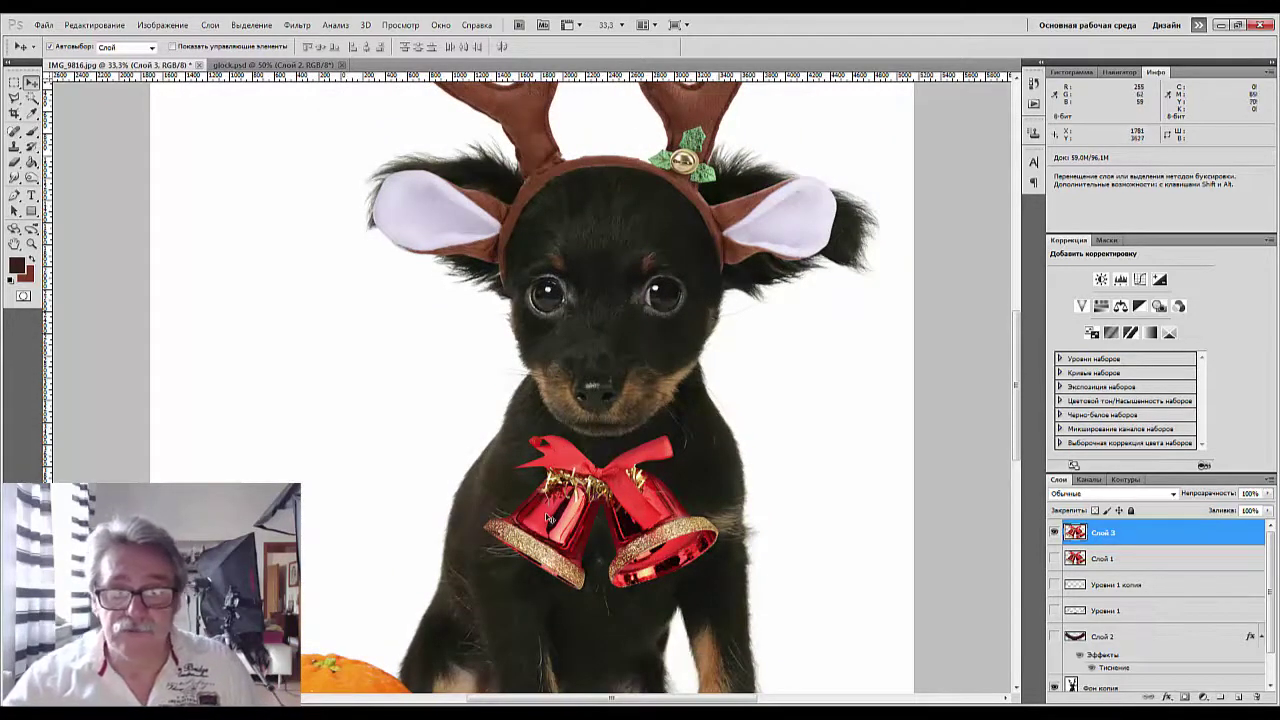
pyautogui.click(1055, 536)
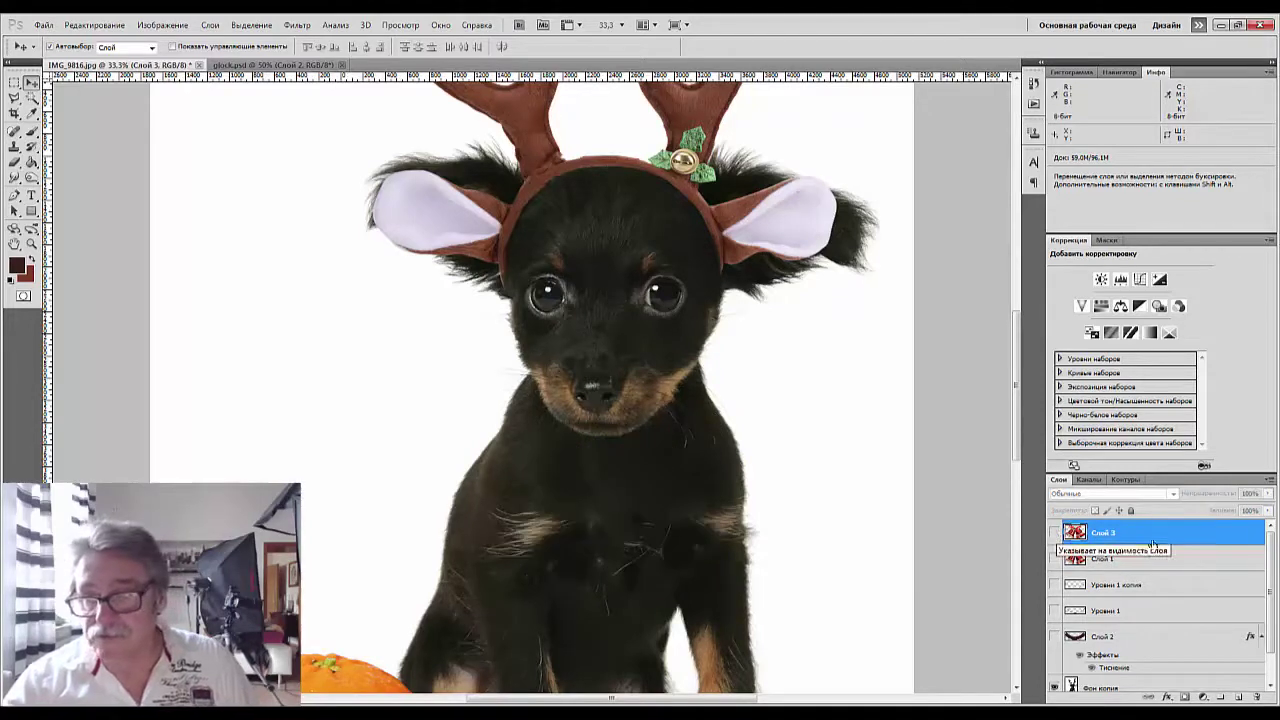
pyautogui.click(1238, 698)
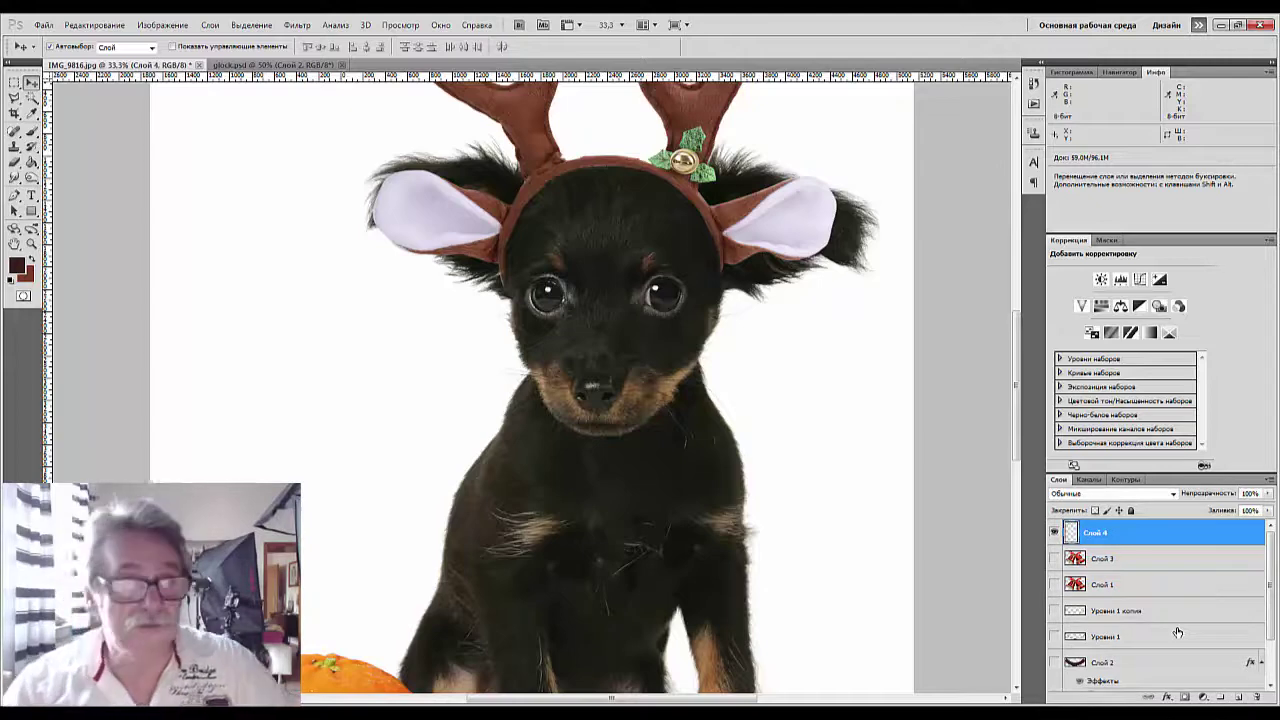
# Draw the scarf's upper edge with the Pen tool, curving below the chin from one side of the neck to the other.
pyautogui.click(15, 195)
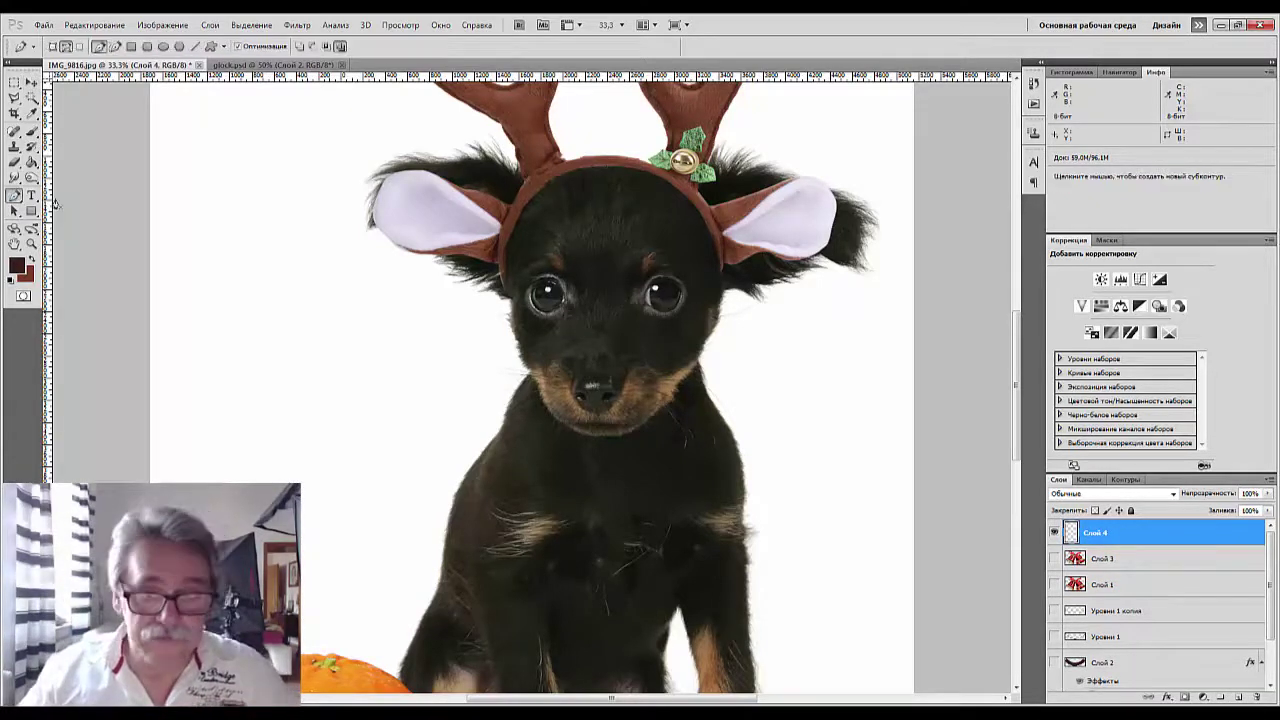
pyautogui.hotkey('ctrl', '+')
pyautogui.hotkey('ctrl', '+')
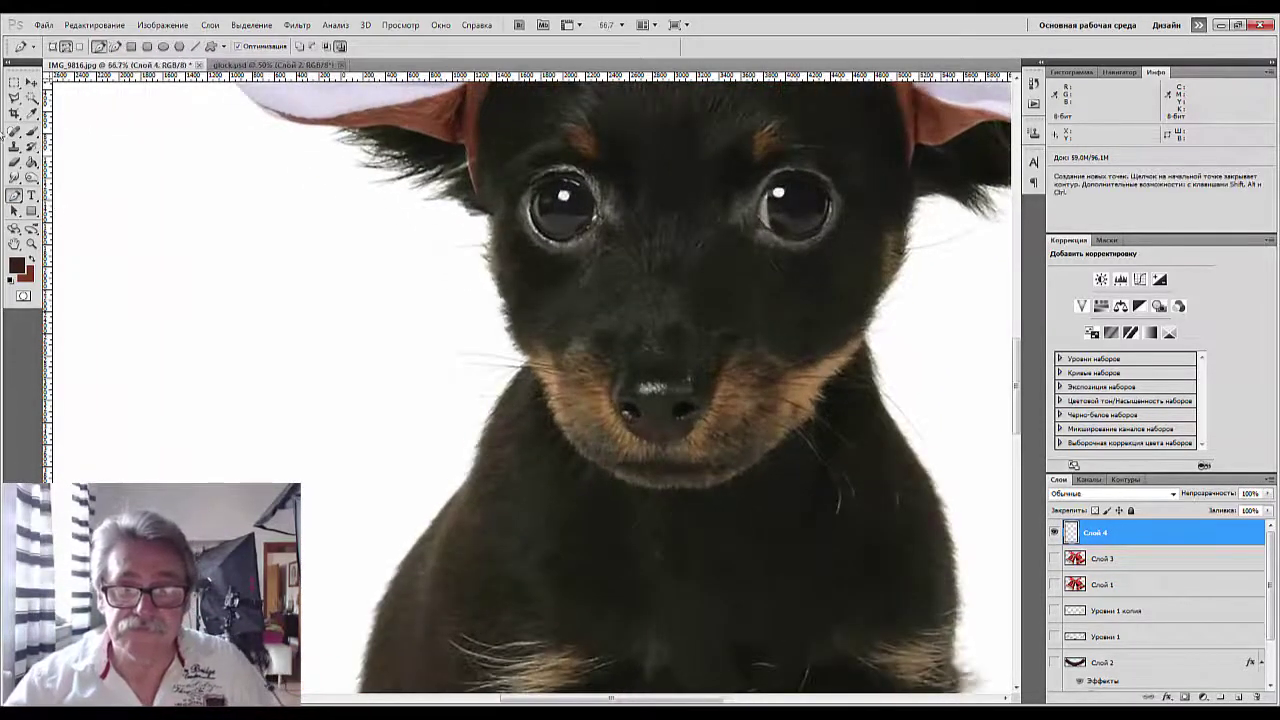
pyautogui.moveTo(606, 500); pyautogui.dragTo(443, 257)
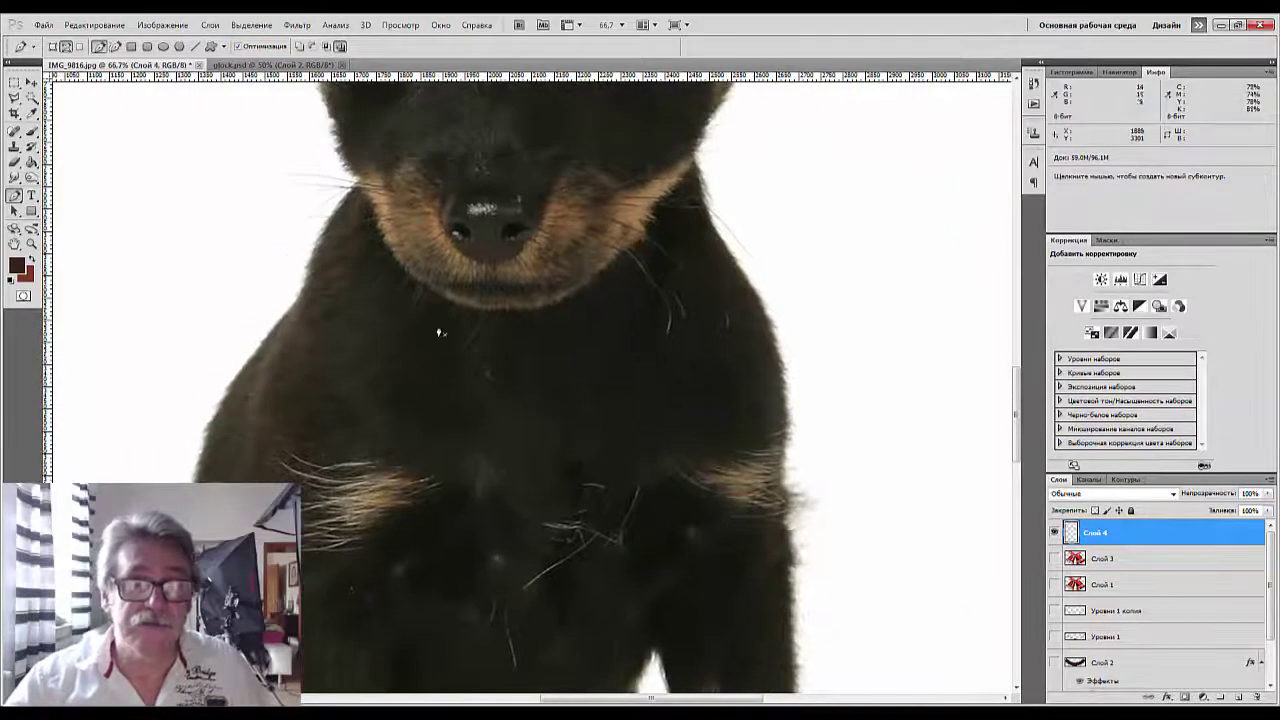
pyautogui.click(325, 244)
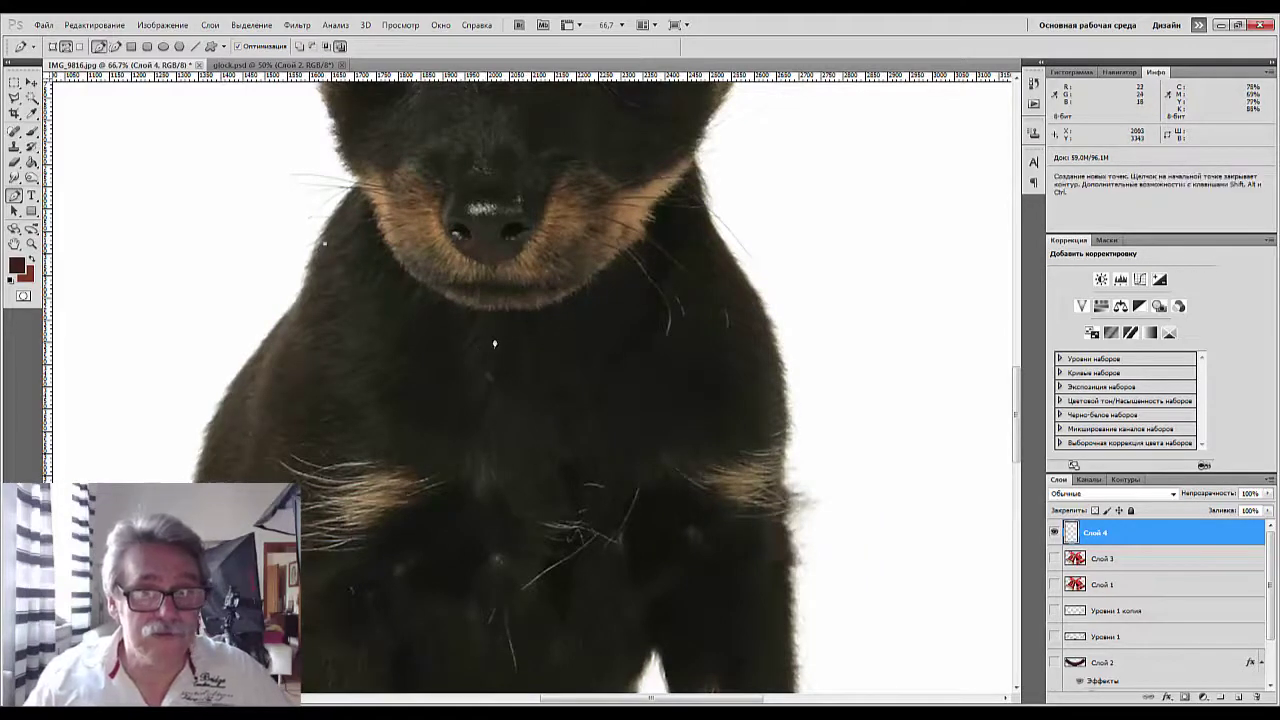
pyautogui.moveTo(485, 338); pyautogui.dragTo(561, 337)
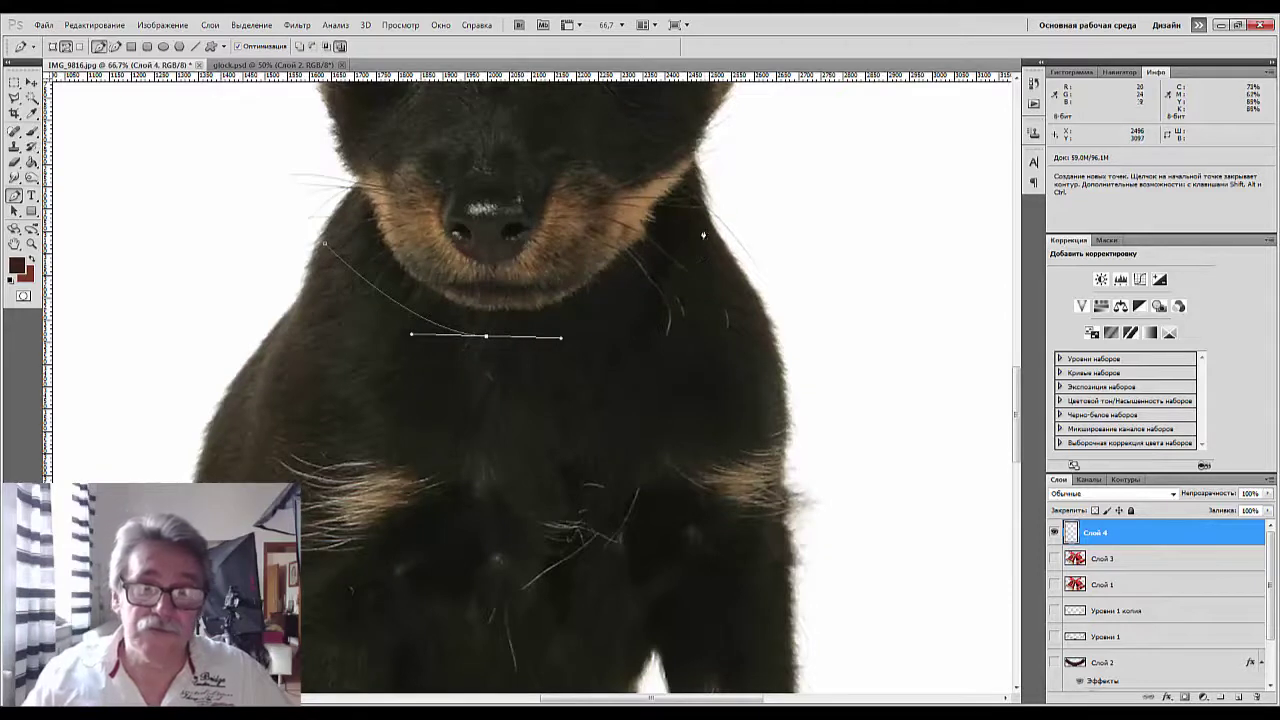
pyautogui.moveTo(709, 230); pyautogui.dragTo(758, 171)
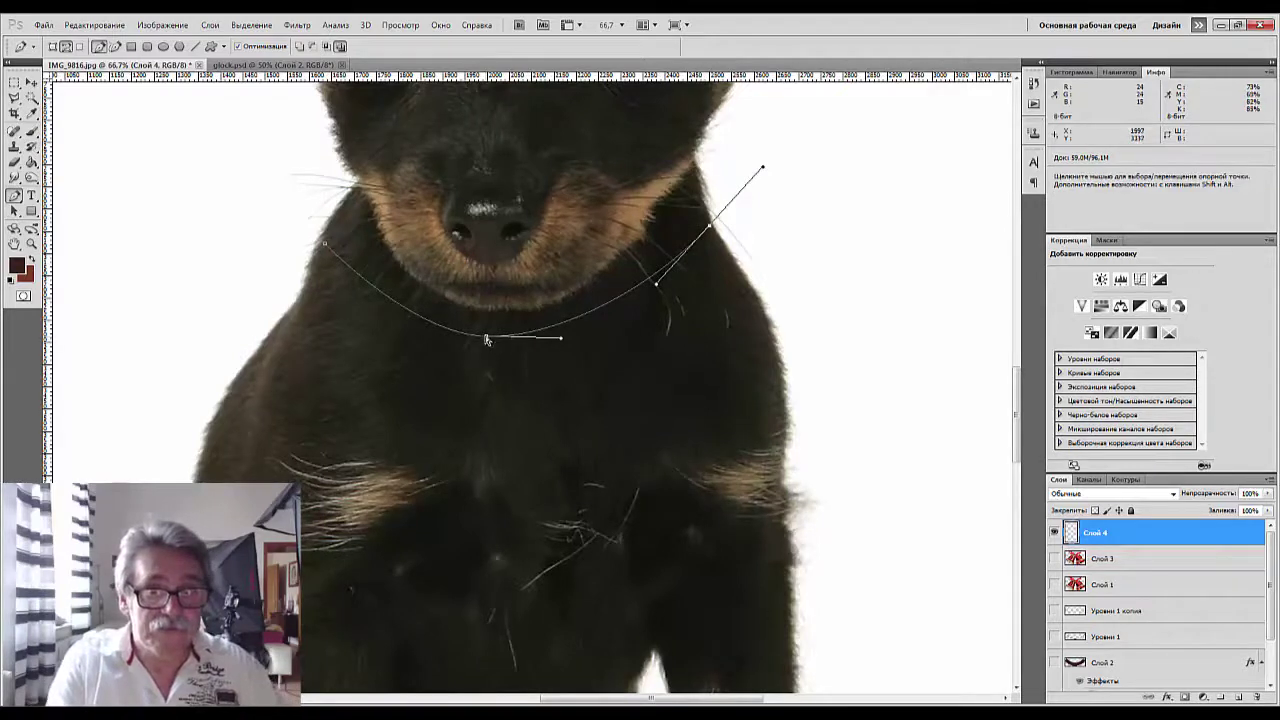
pyautogui.moveTo(487, 340); pyautogui.dragTo(497, 337)
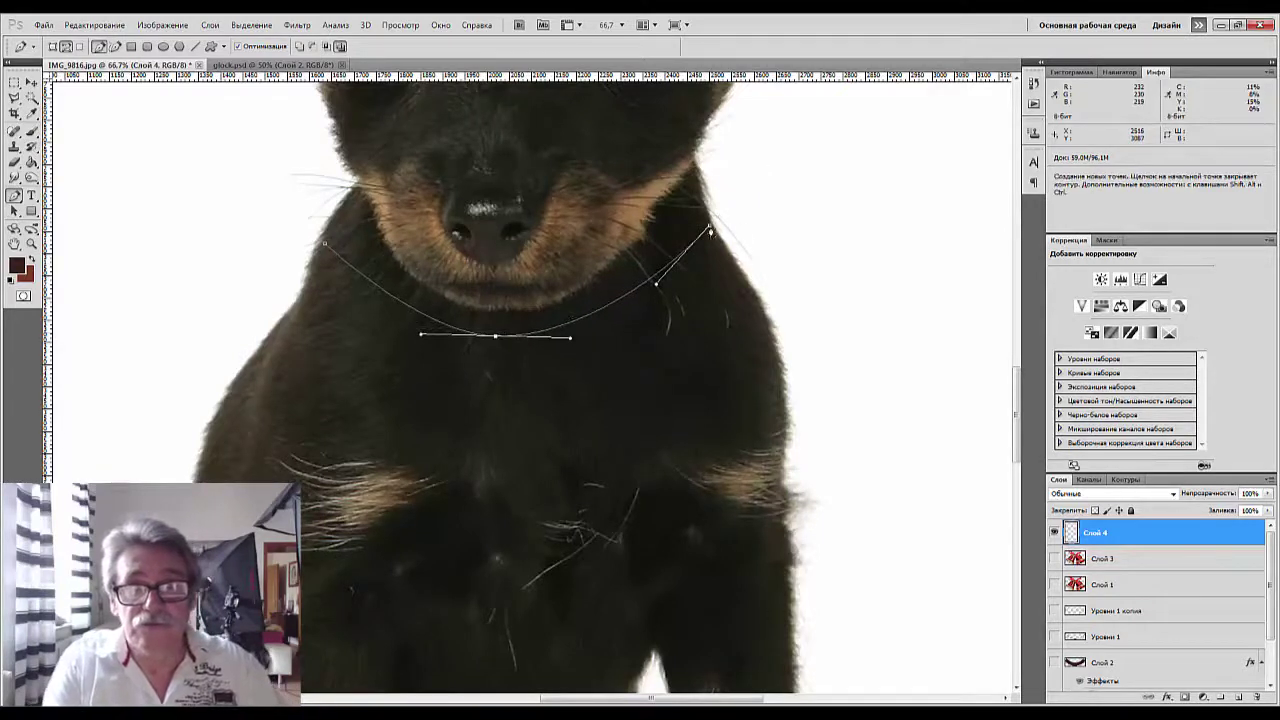
# Make the path's end point at the neck a corner and extend the outline a short way down the shoulder edge.
pyautogui.click(712, 229)
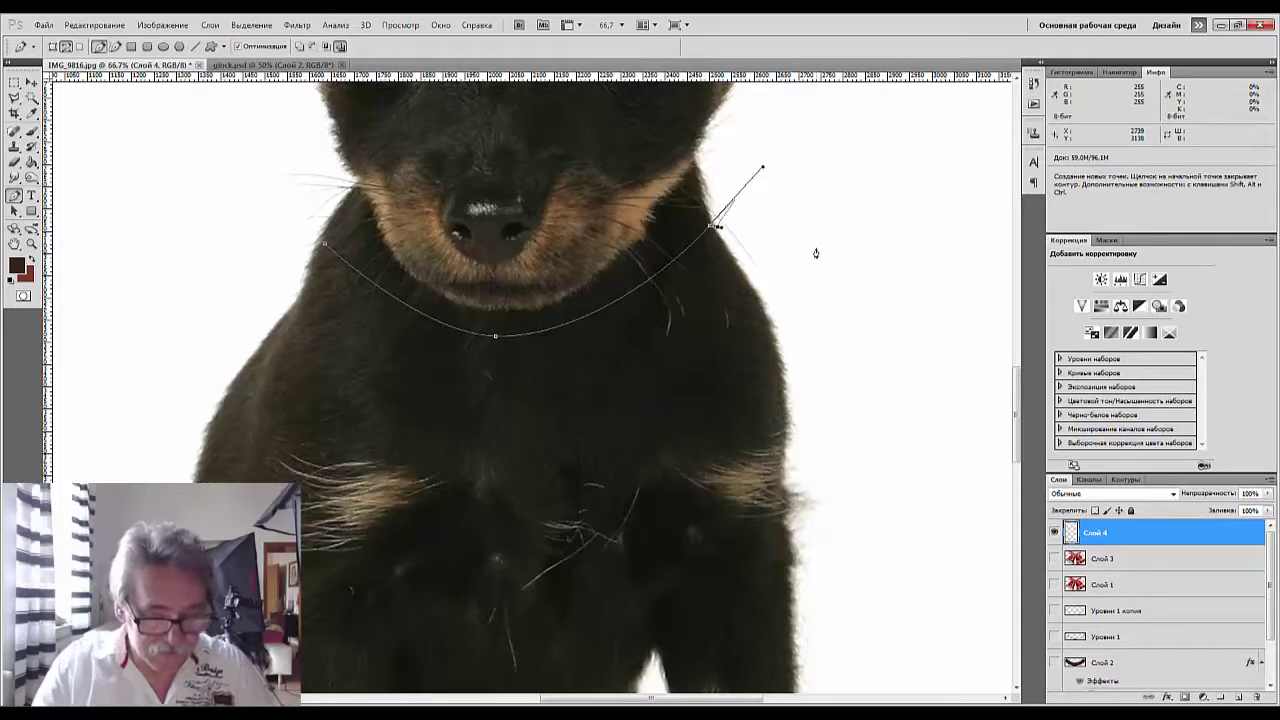
pyautogui.click(600, 302)
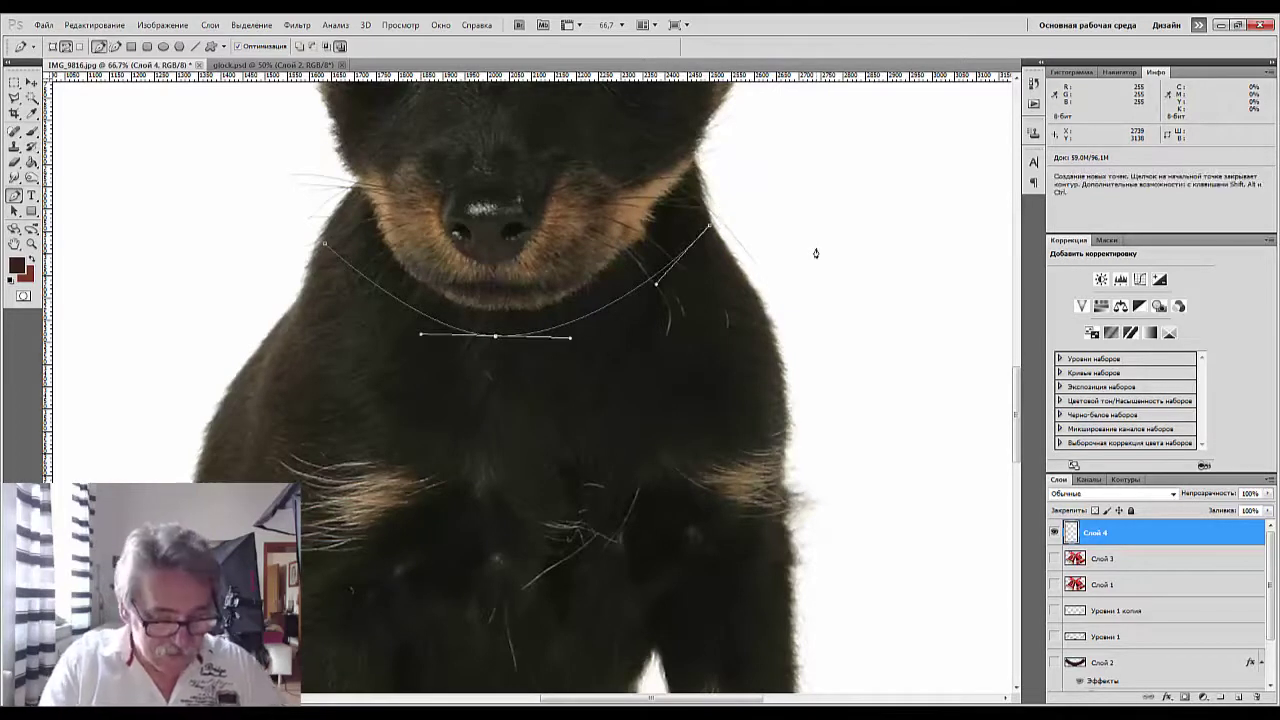
pyautogui.click(709, 229)
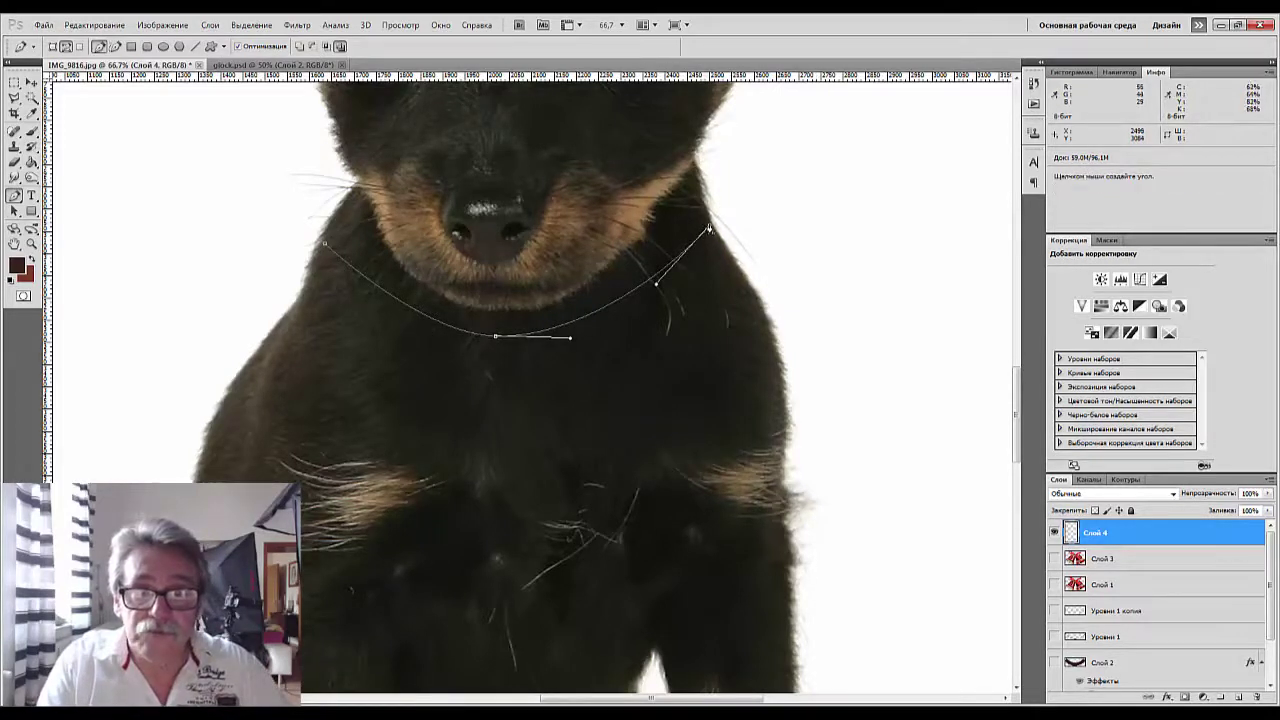
pyautogui.click(716, 229)
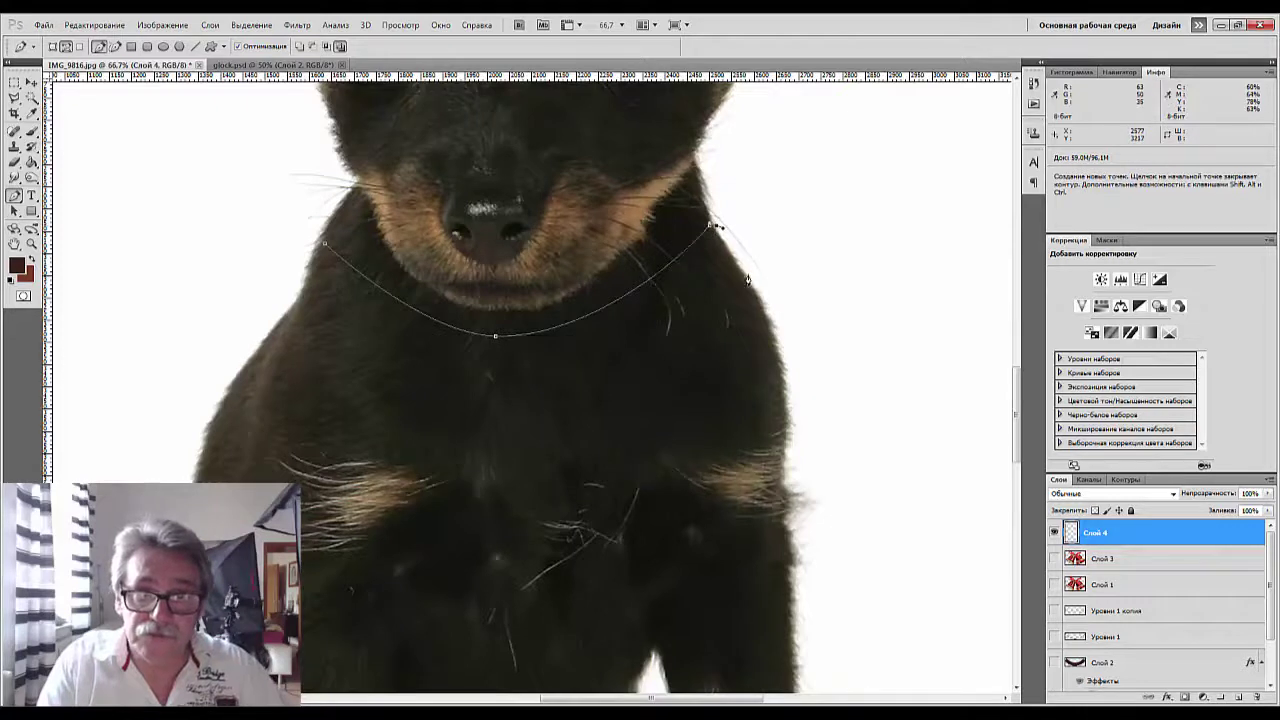
pyautogui.moveTo(753, 283); pyautogui.dragTo(757, 288)
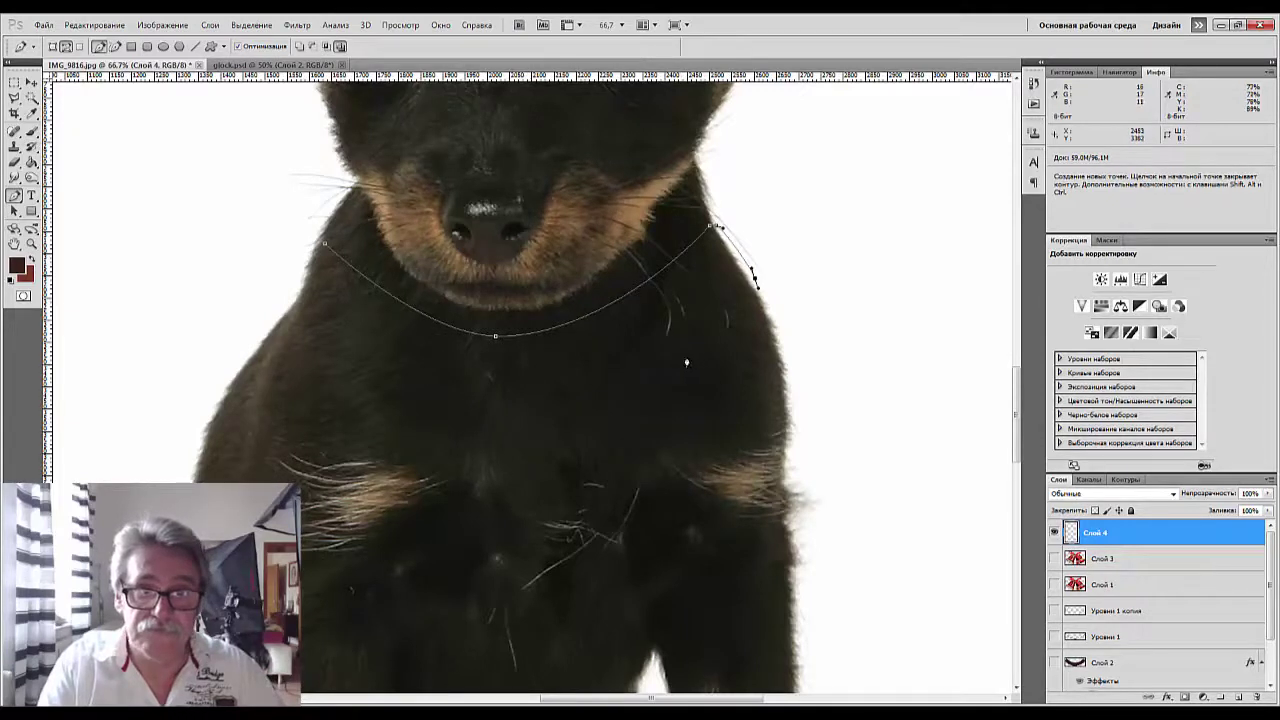
# Draw the scarf's lower edge down to a rounded tip at mid-chest and back up to the neck, closing the path.
pyautogui.moveTo(663, 368); pyautogui.dragTo(610, 403)
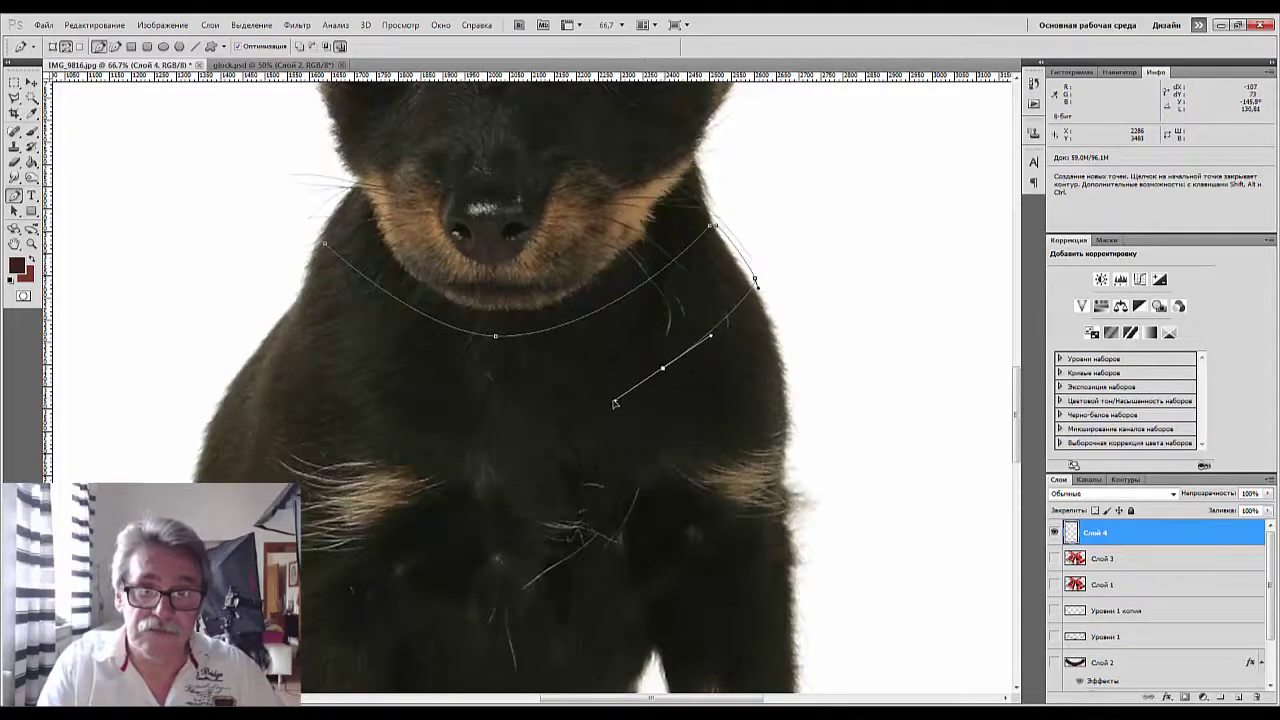
pyautogui.moveTo(535, 468); pyautogui.dragTo(519, 482)
pyautogui.click(478, 468)
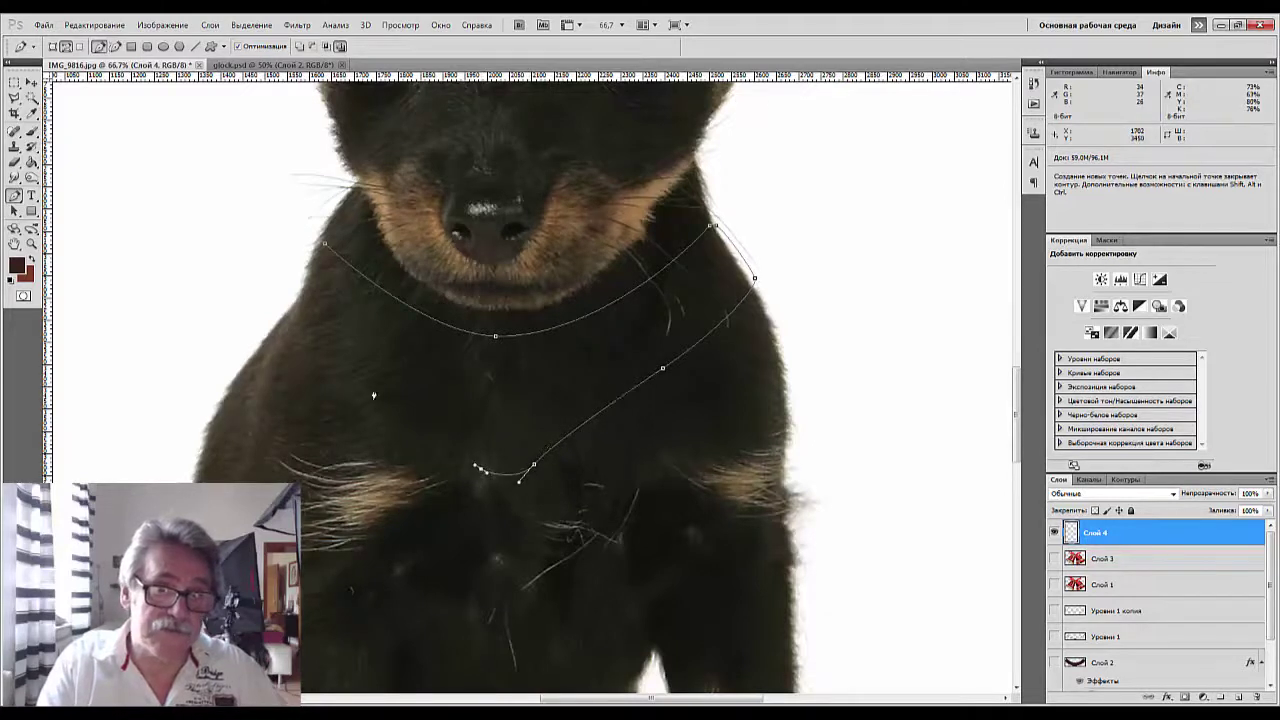
pyautogui.moveTo(391, 389); pyautogui.dragTo(347, 353)
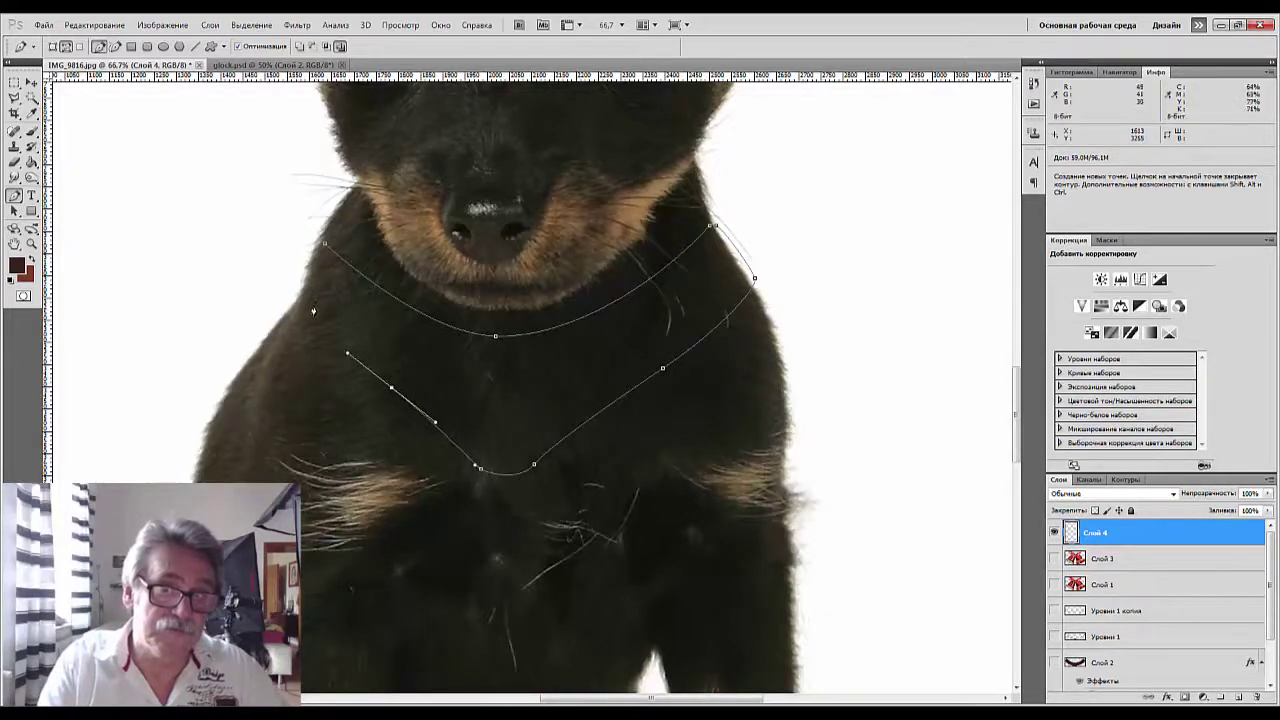
pyautogui.click(304, 302)
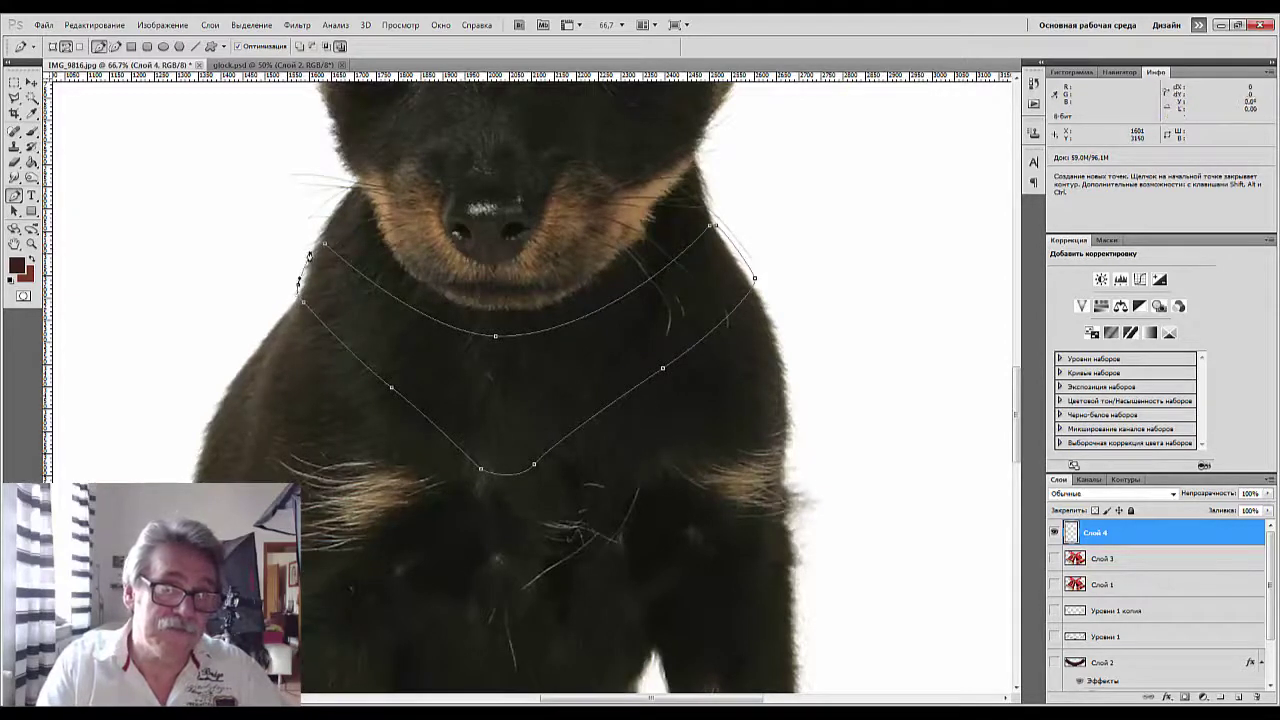
pyautogui.click(319, 245)
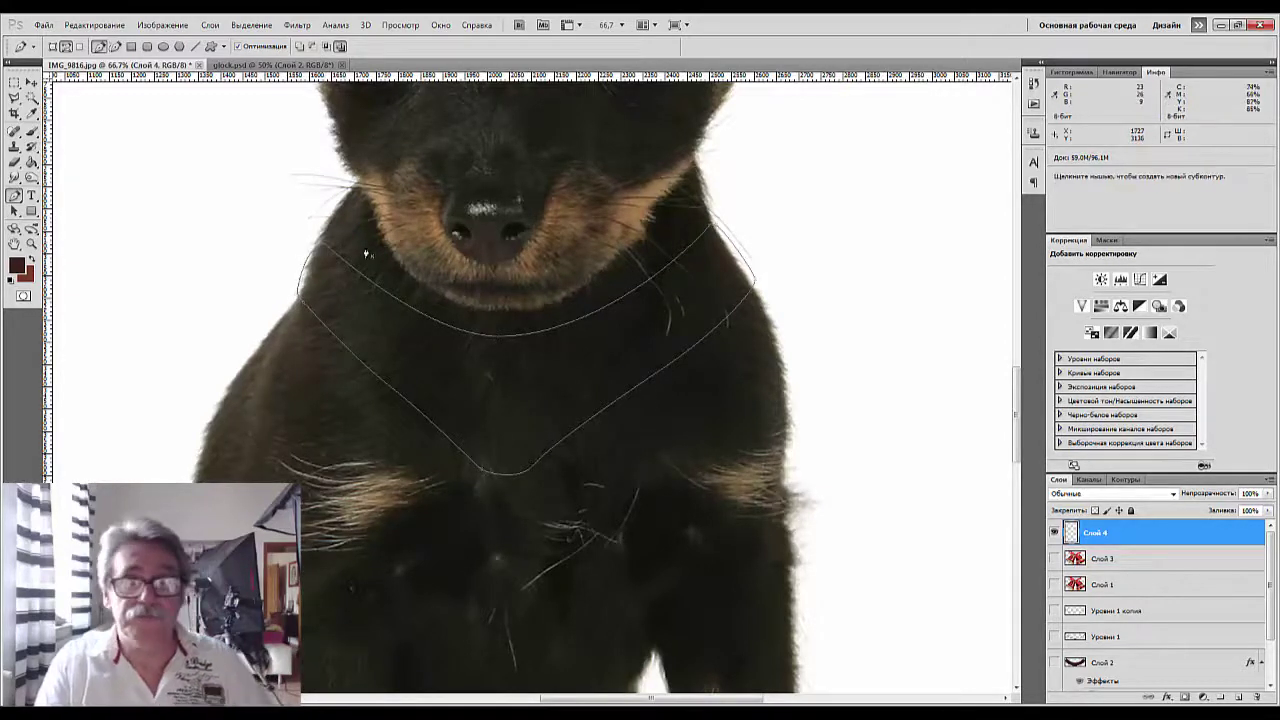
# Refine the anchor points and curve where the path closes, fitting the scarf outline around that side of the neck.
pyautogui.keyDown('ctrl'); pyautogui.click(323, 246); pyautogui.keyUp('ctrl')
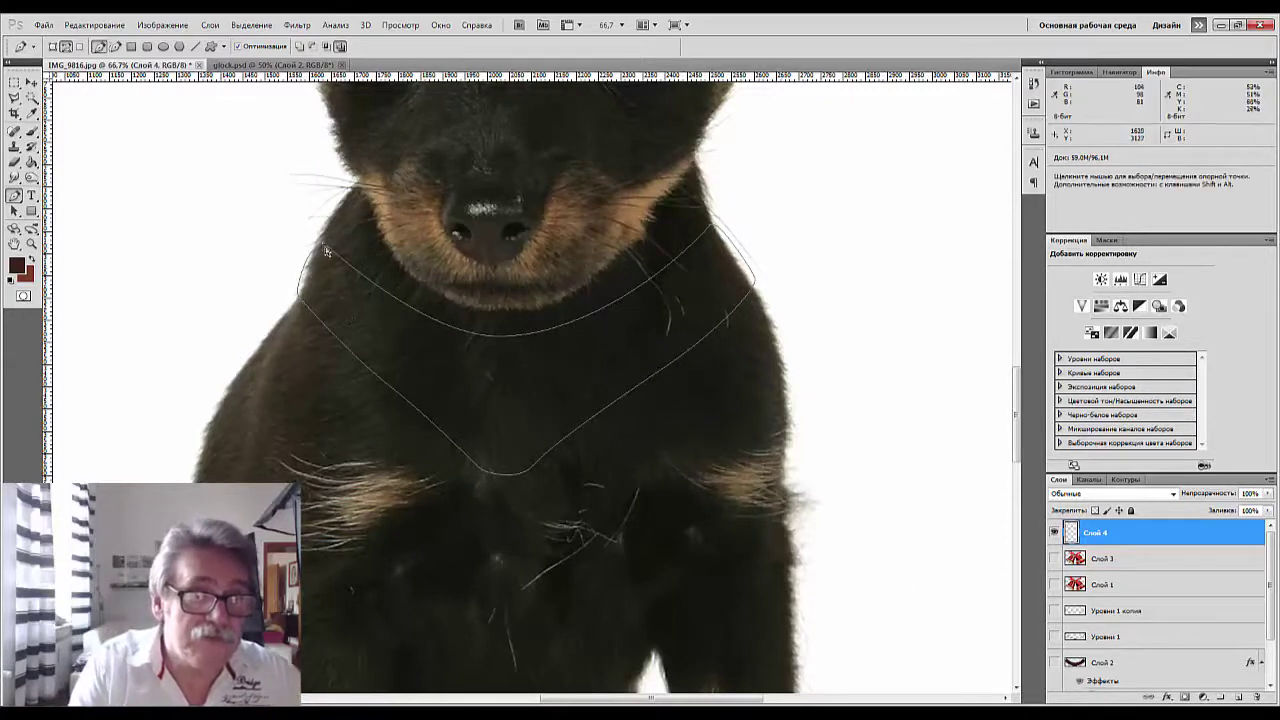
pyautogui.keyDown('ctrl'); pyautogui.click(432, 322); pyautogui.keyUp('ctrl')
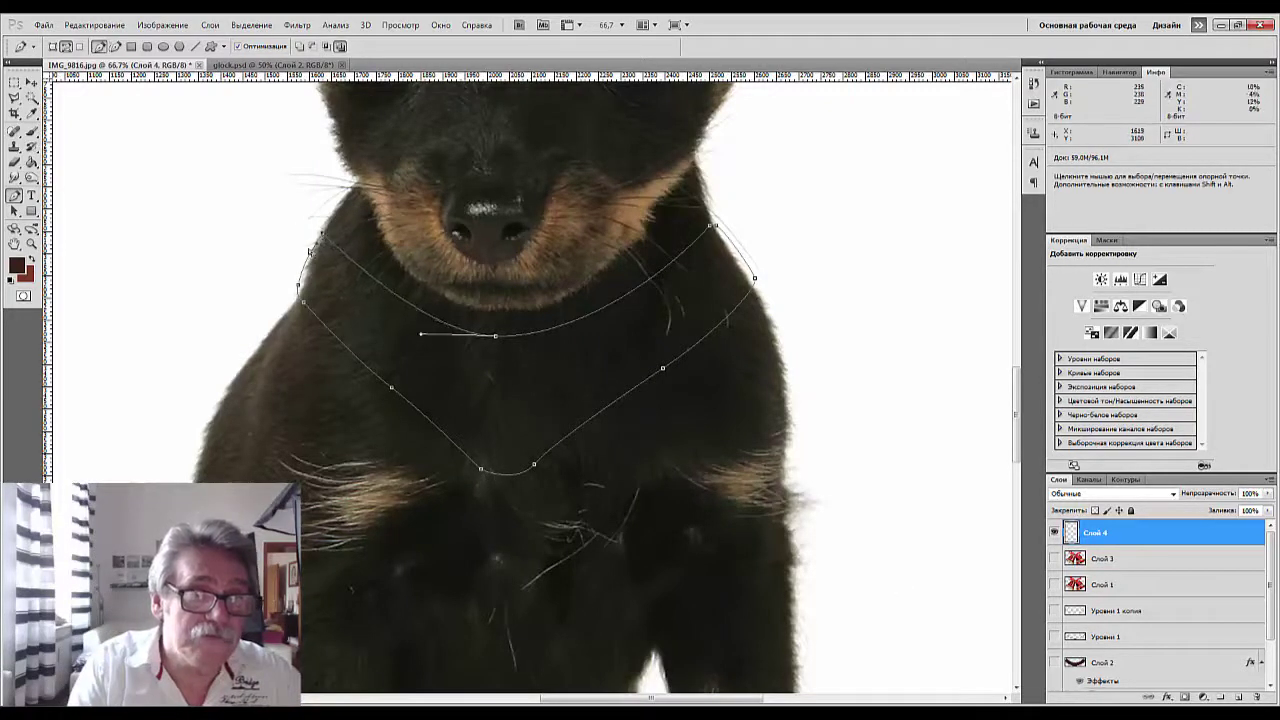
pyautogui.keyDown('ctrl'); pyautogui.click(314, 243); pyautogui.keyUp('ctrl')
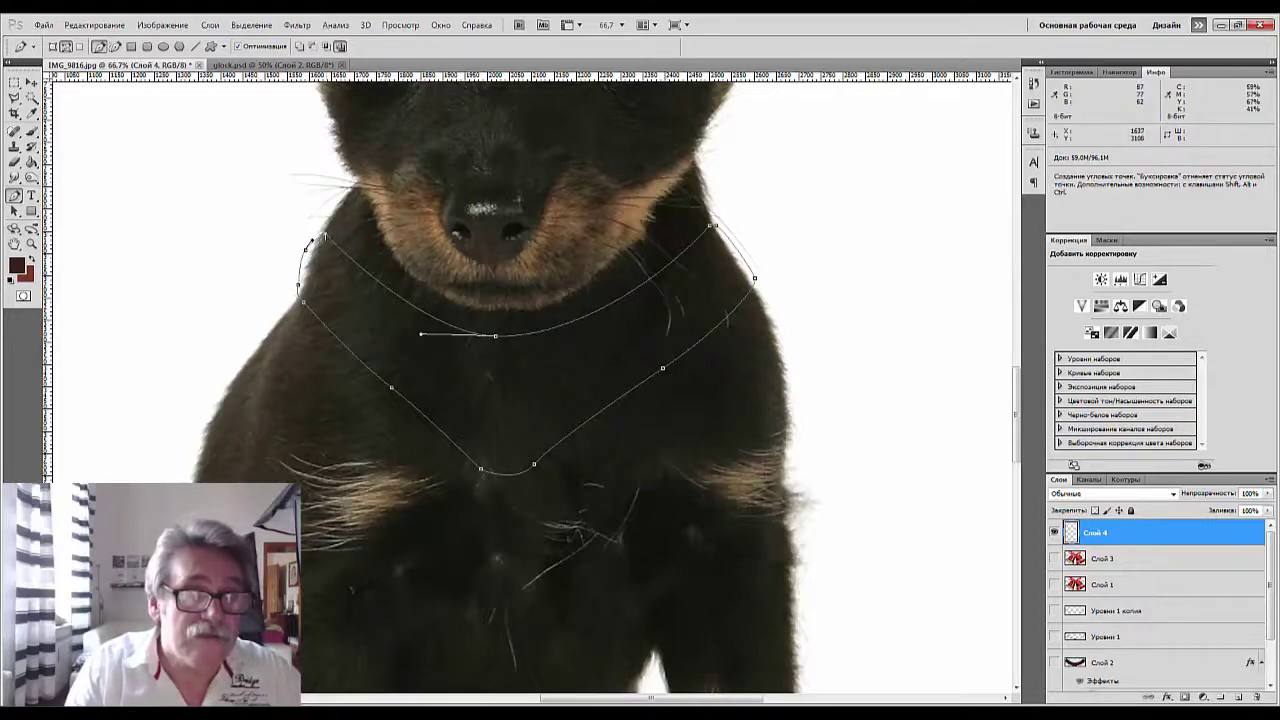
pyautogui.moveTo(322, 243); pyautogui.dragTo(334, 237)
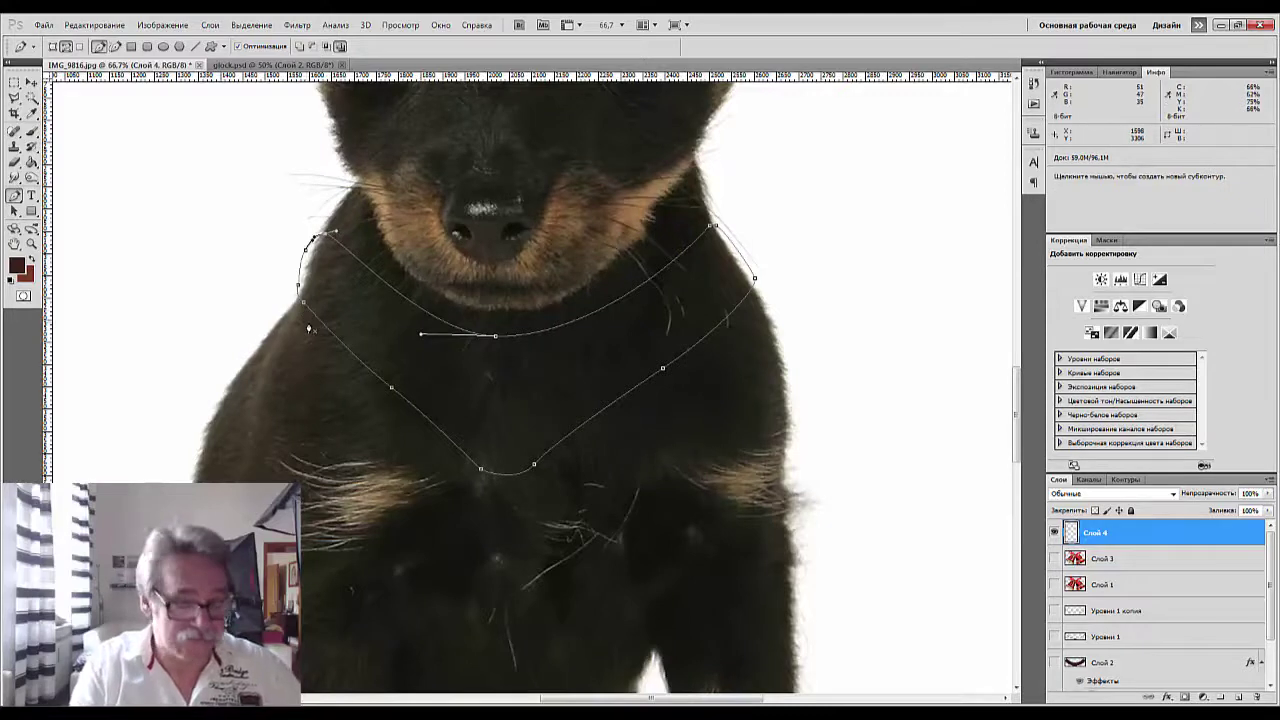
pyautogui.moveTo(306, 308); pyautogui.dragTo(294, 268)
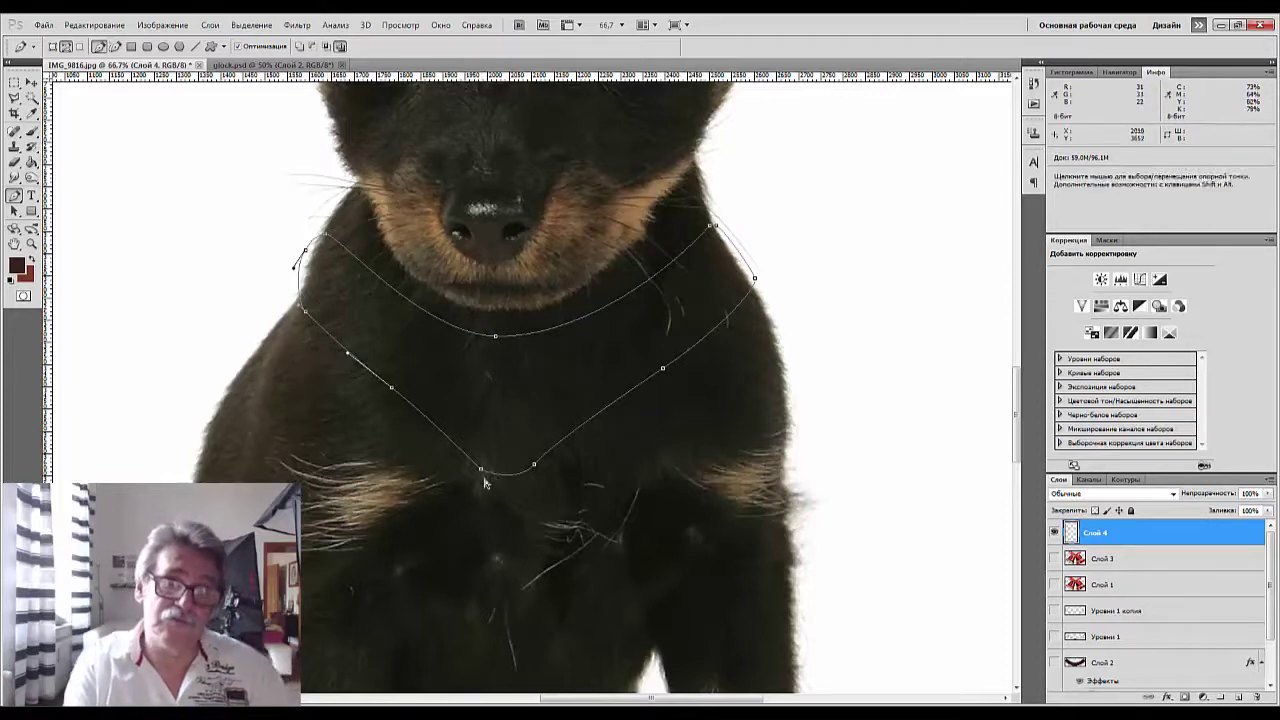
# Adjust the anchor points at the scarf's rounded lower tip and nudge the outer neck point slightly inward.
pyautogui.click(535, 468)
pyautogui.moveTo(535, 468); pyautogui.dragTo(560, 452)
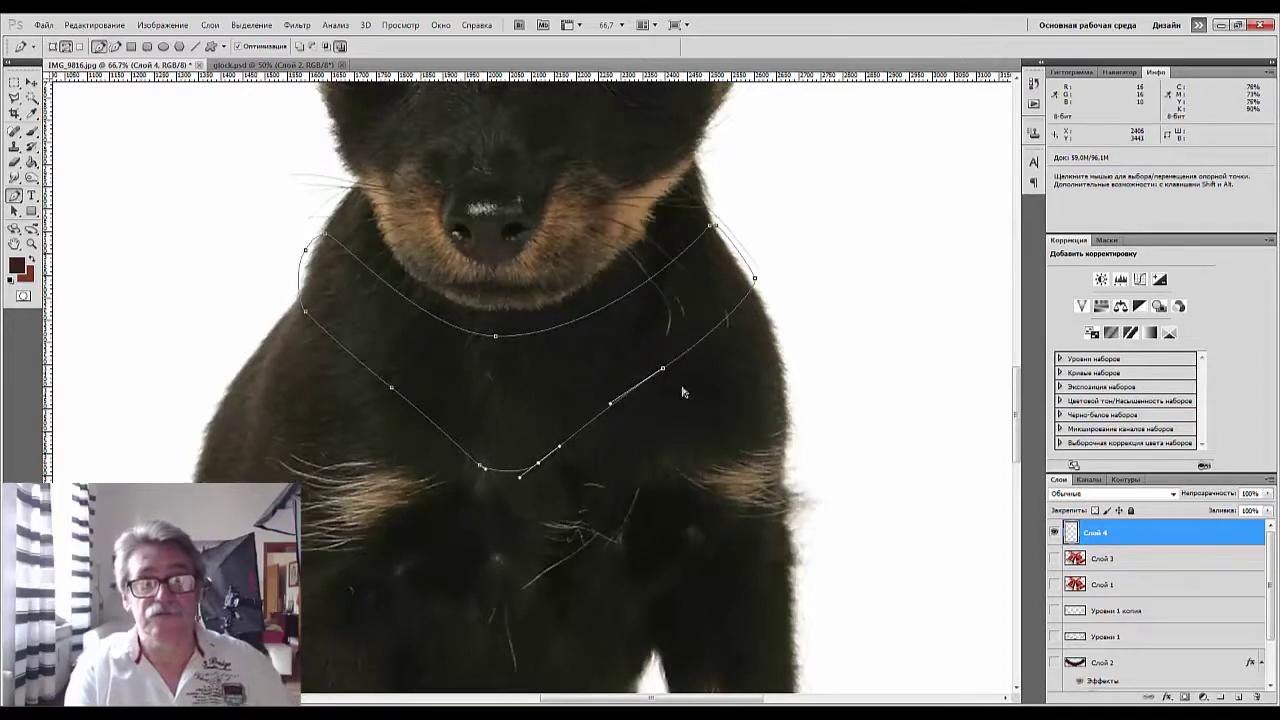
pyautogui.moveTo(306, 254); pyautogui.dragTo(312, 257)
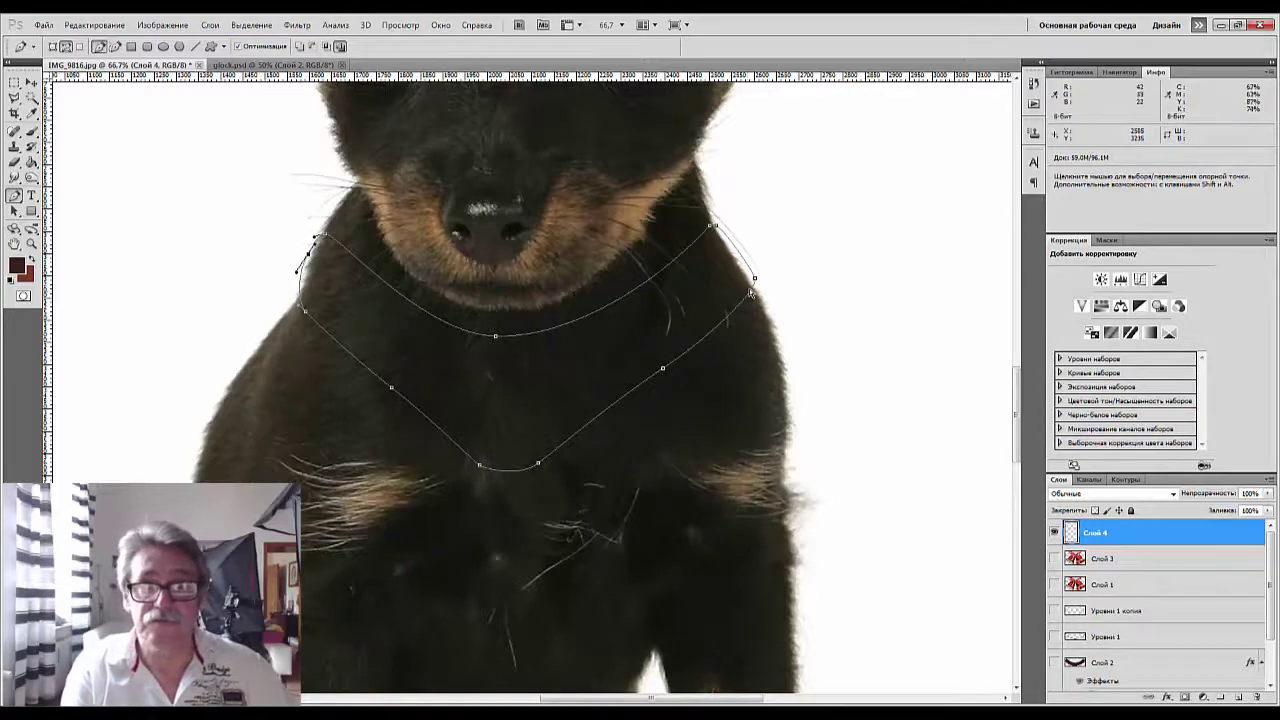
# Adjust the scarf outline's curve at the outer neck and shoulder edge by shifting its anchor points along the fur.
pyautogui.click(305, 315)
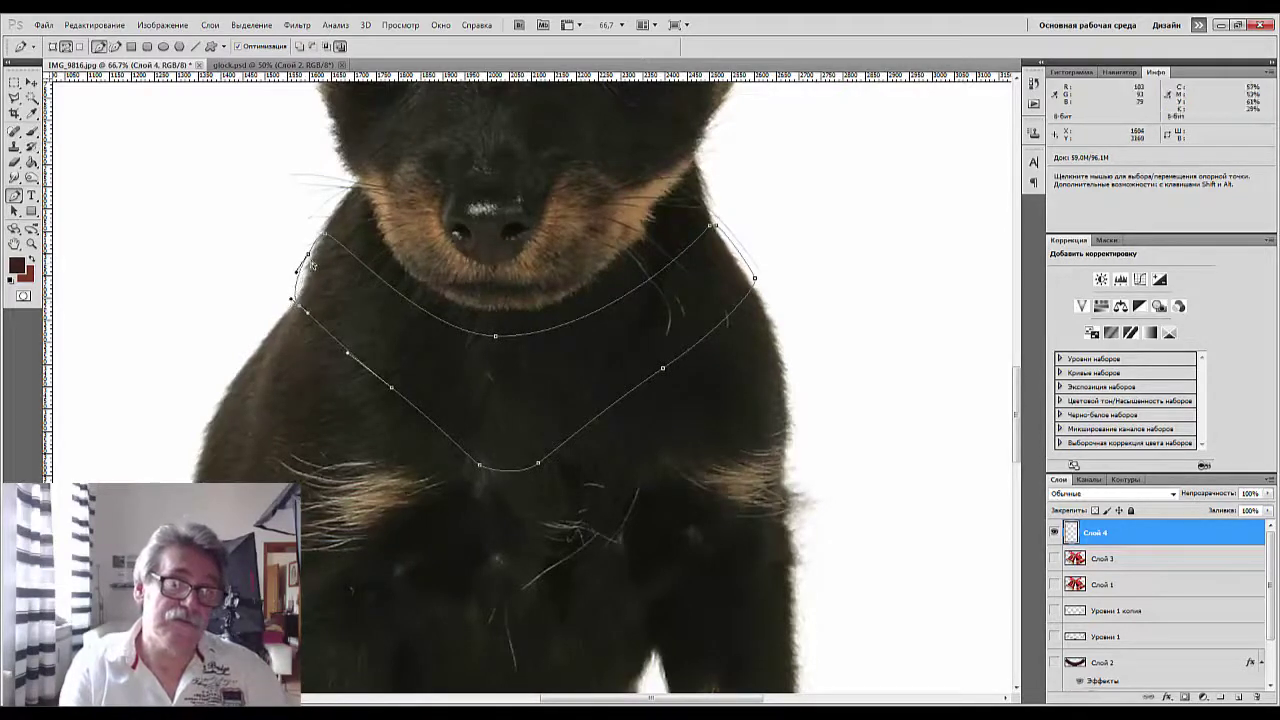
pyautogui.moveTo(309, 264); pyautogui.dragTo(318, 248)
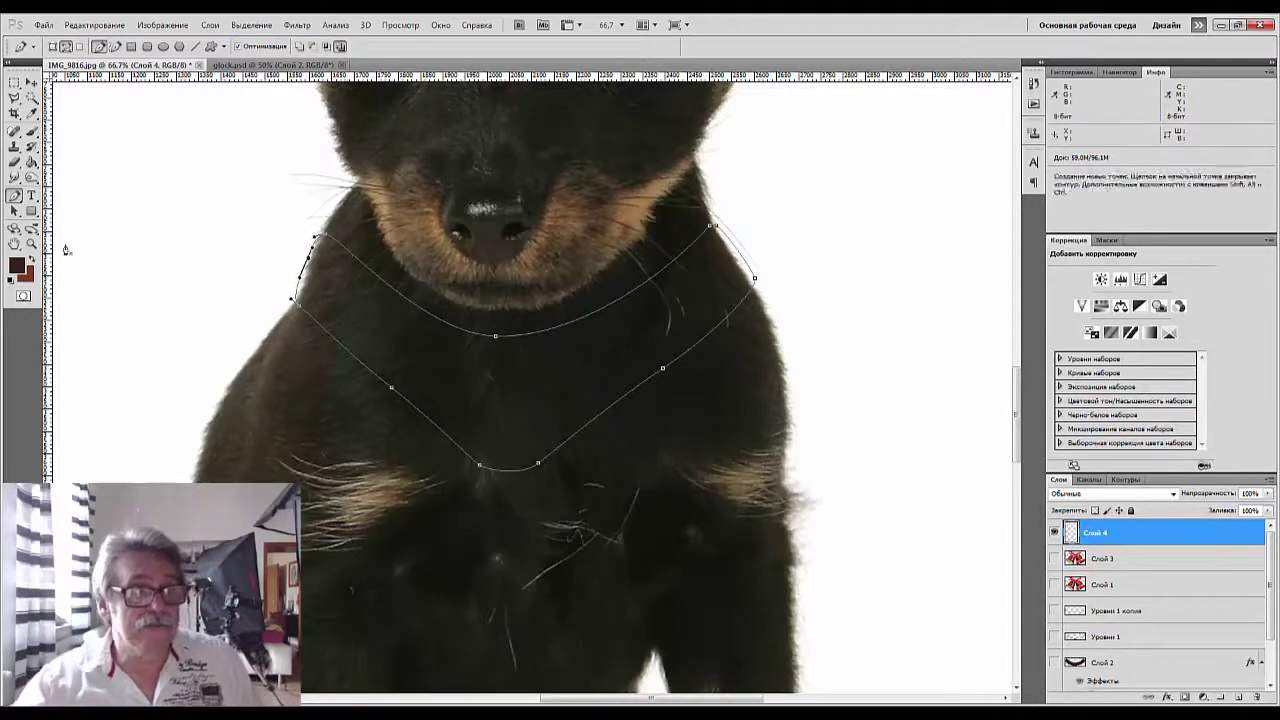
pyautogui.click(18, 265)
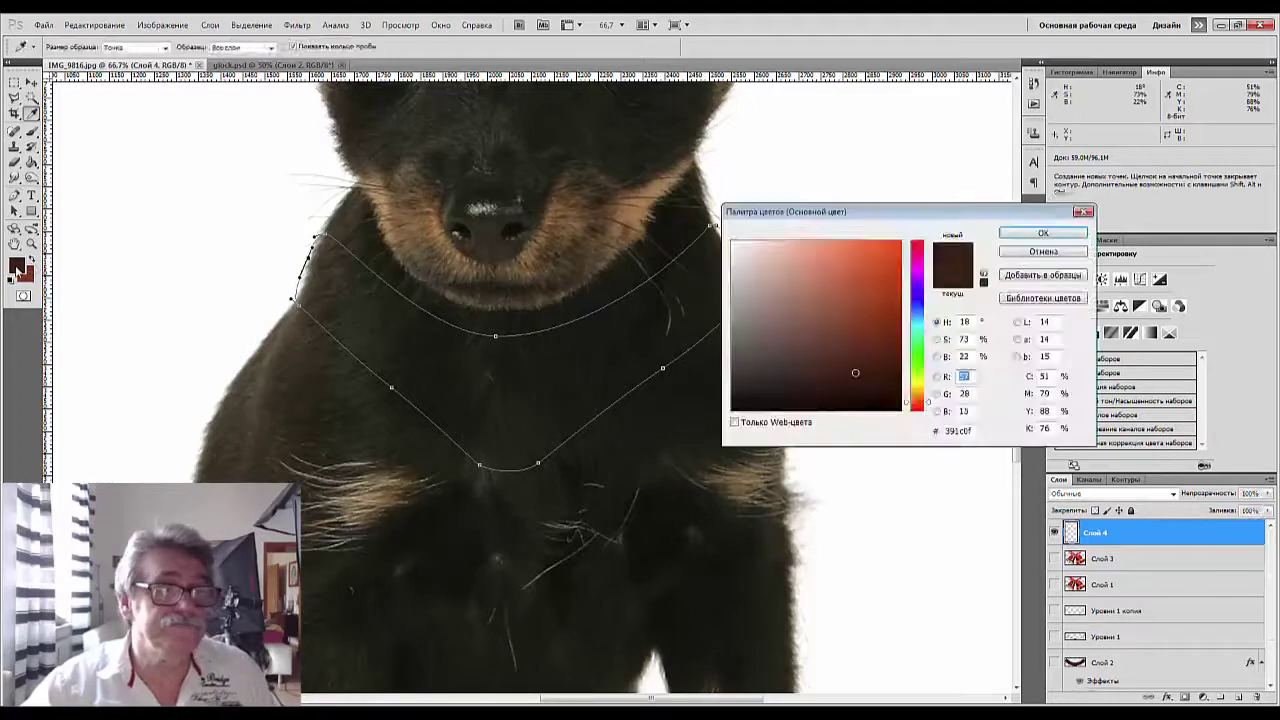
pyautogui.click(874, 360)
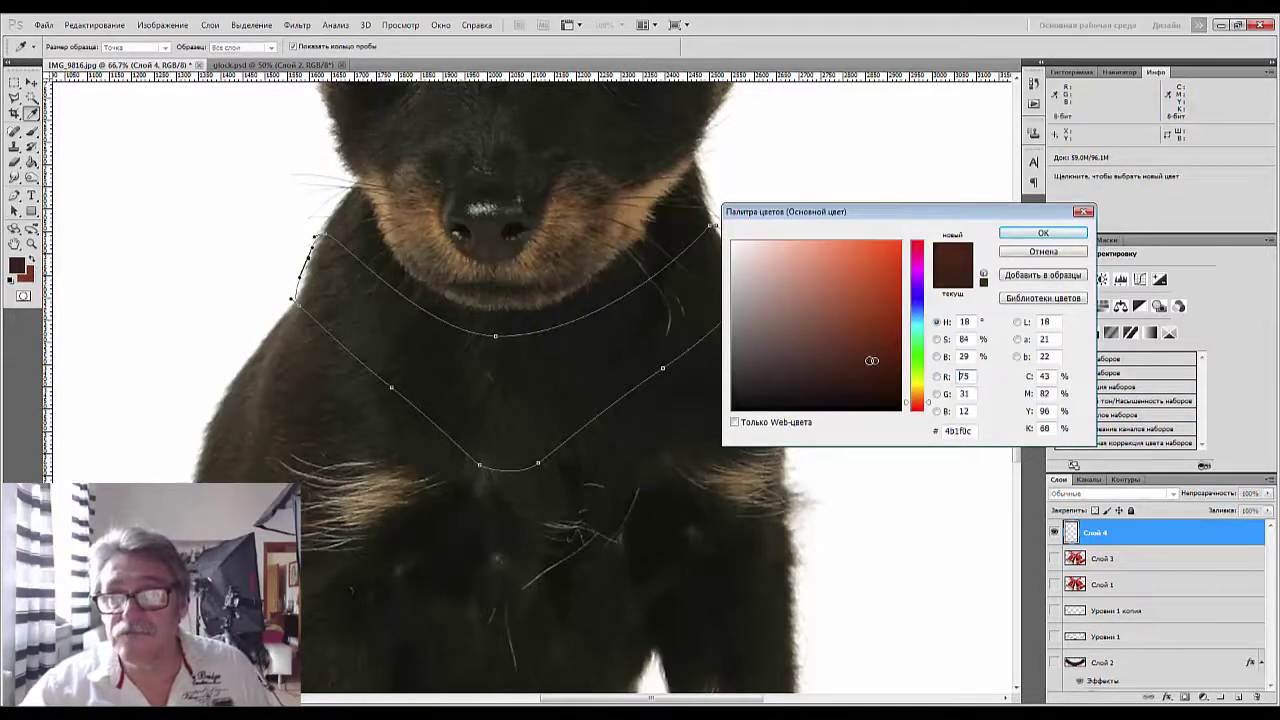
pyautogui.click(869, 363)
pyautogui.click(875, 349)
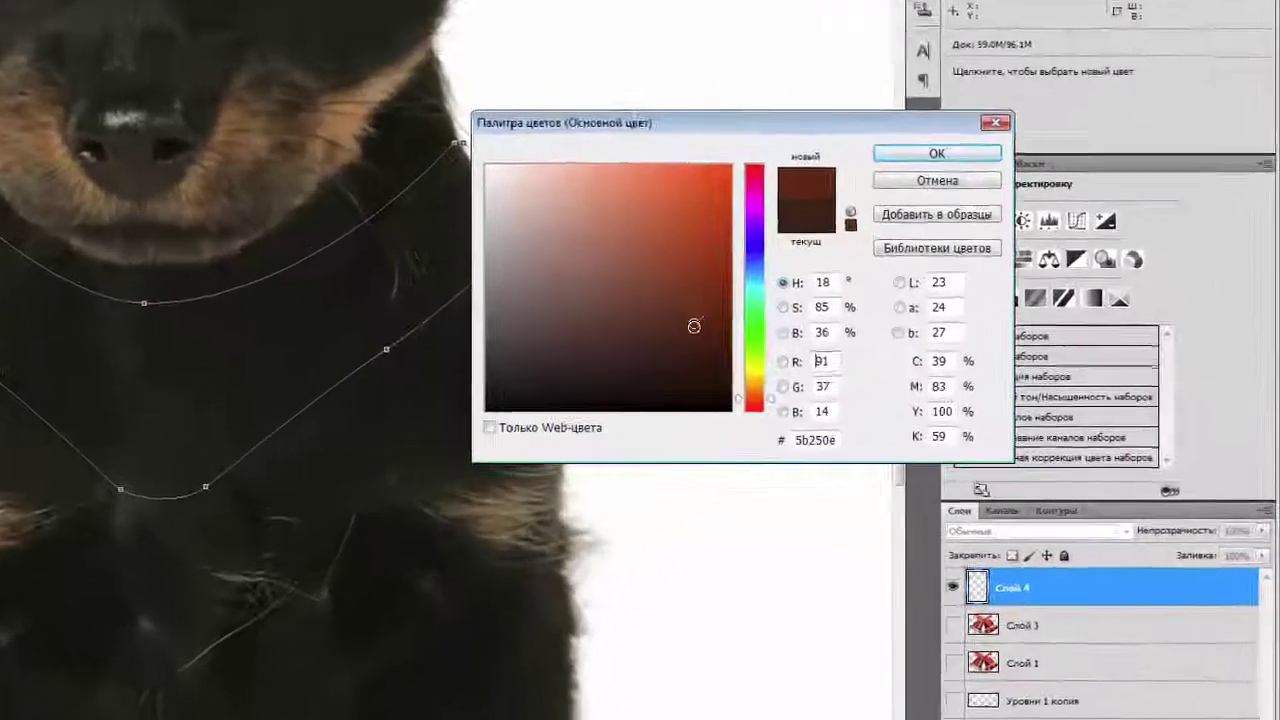
pyautogui.click(695, 331)
pyautogui.click(677, 323)
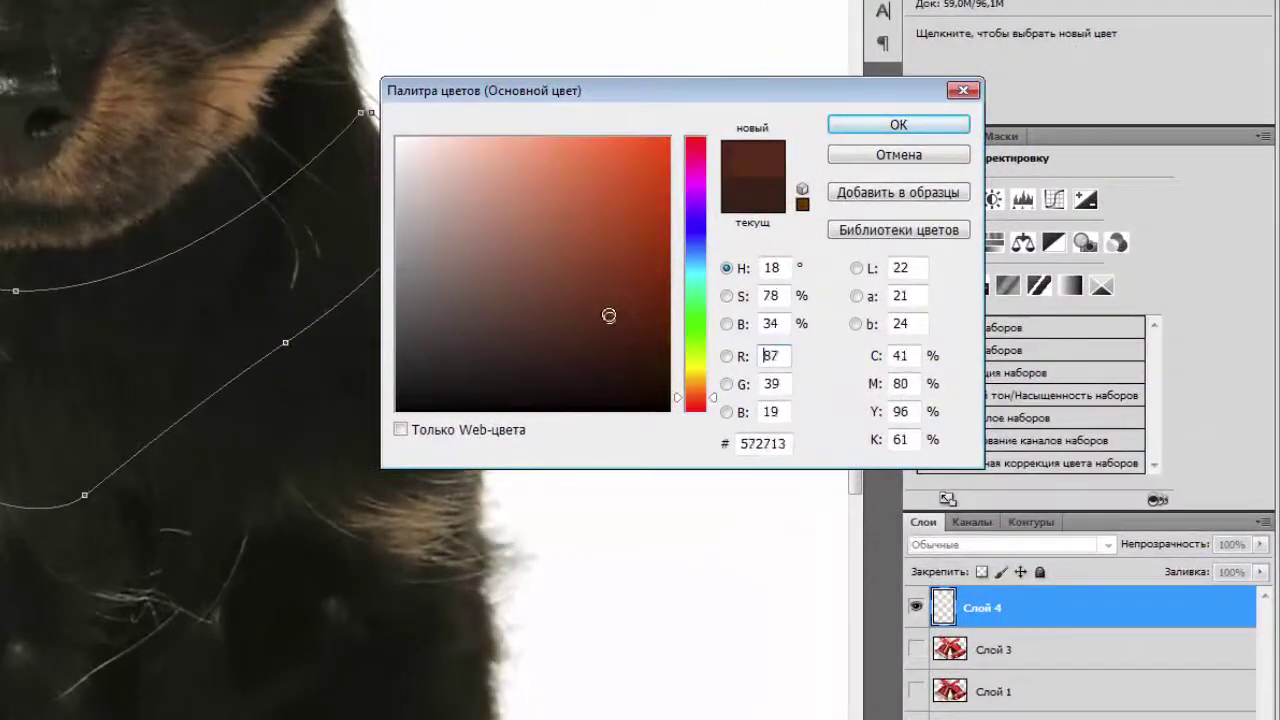
pyautogui.click(670, 334)
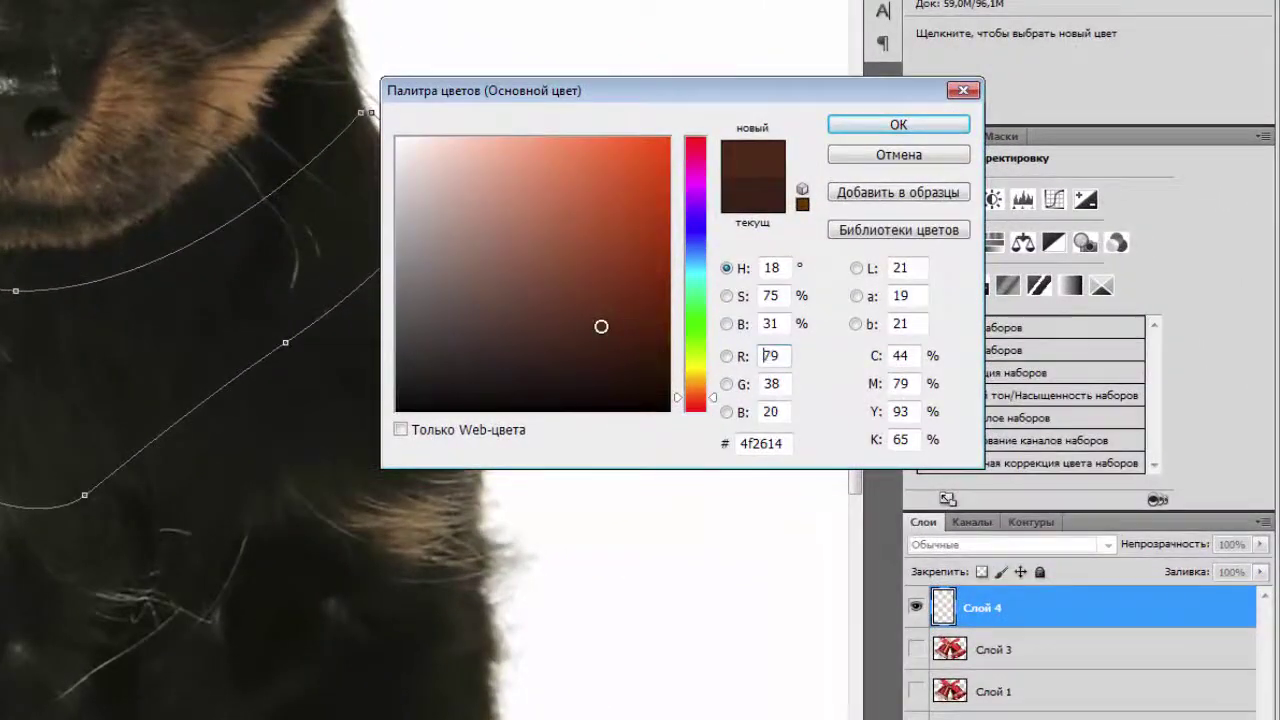
pyautogui.click(890, 160)
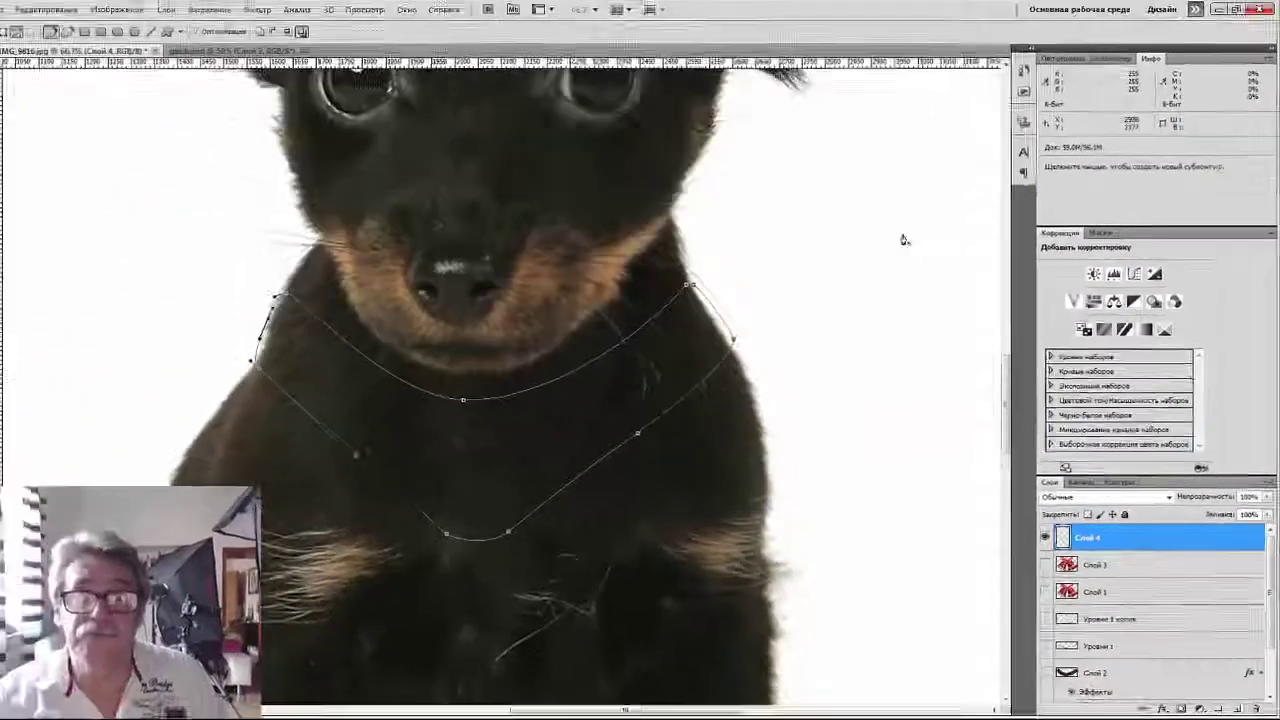
# Sample the reddish brown of the reindeer antler as the foreground colour.
pyautogui.scroll(10, 902, 240)
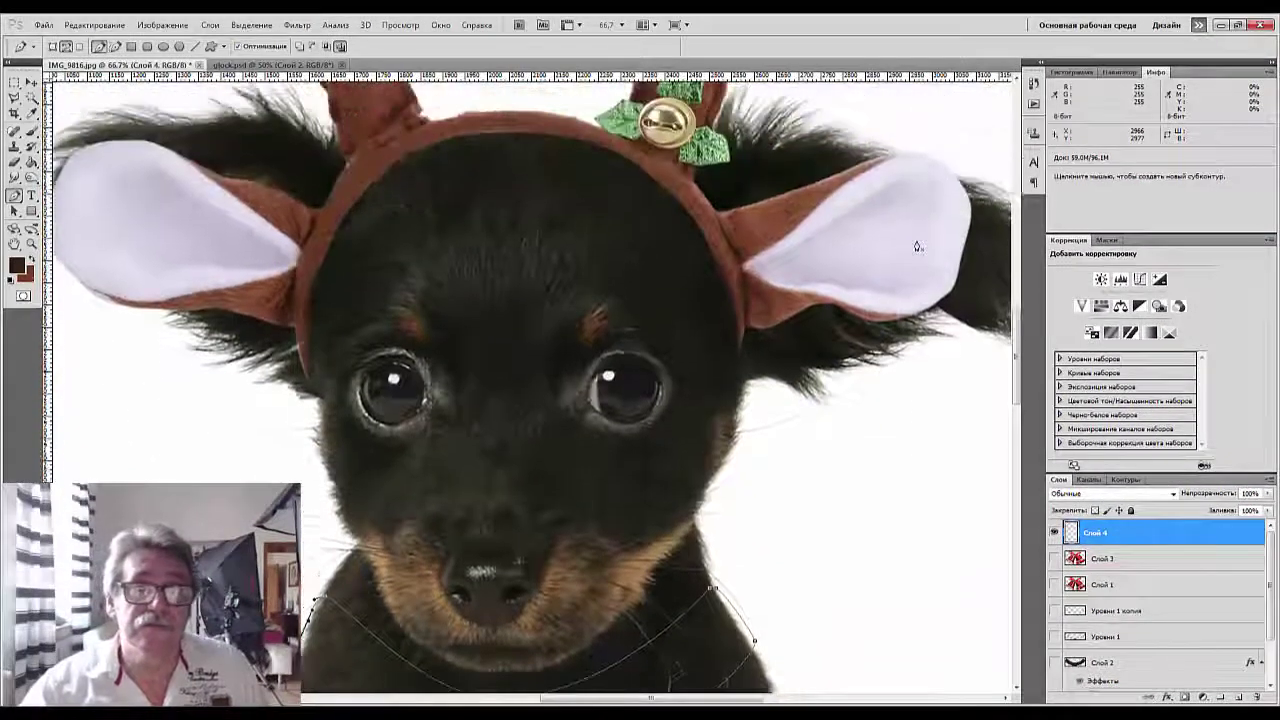
pyautogui.scroll(3, 917, 246)
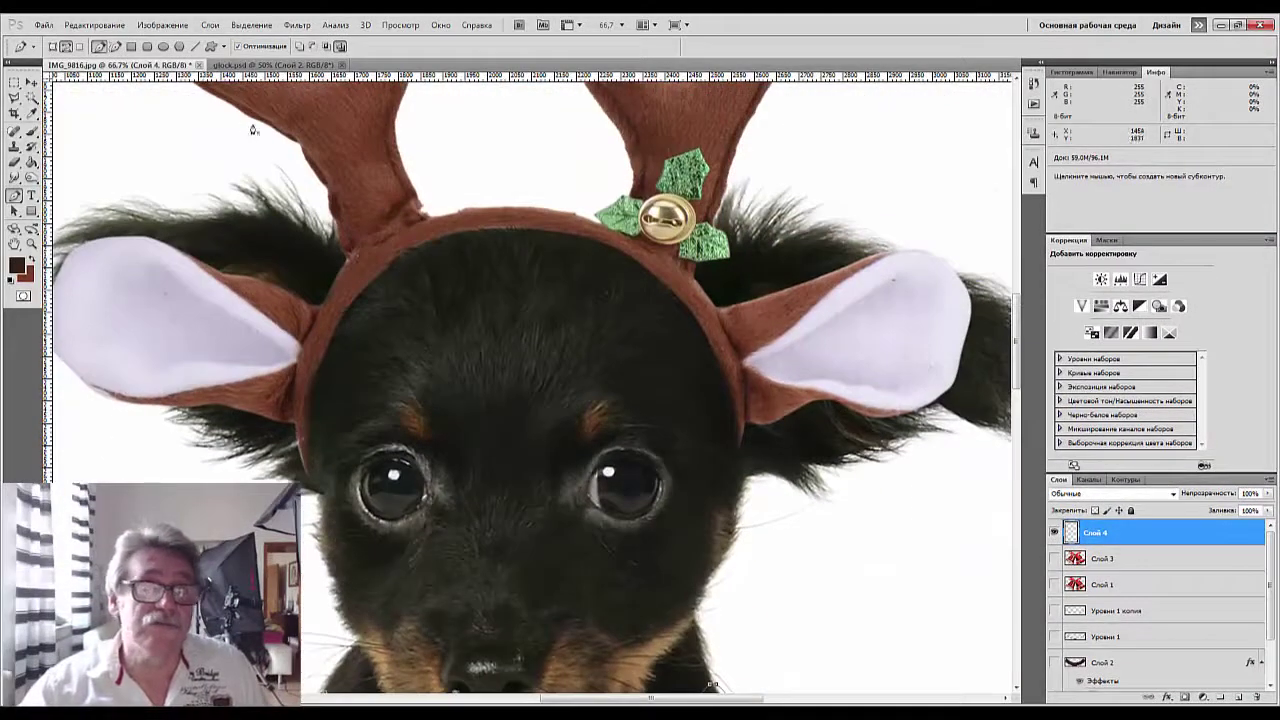
pyautogui.click(31, 113)
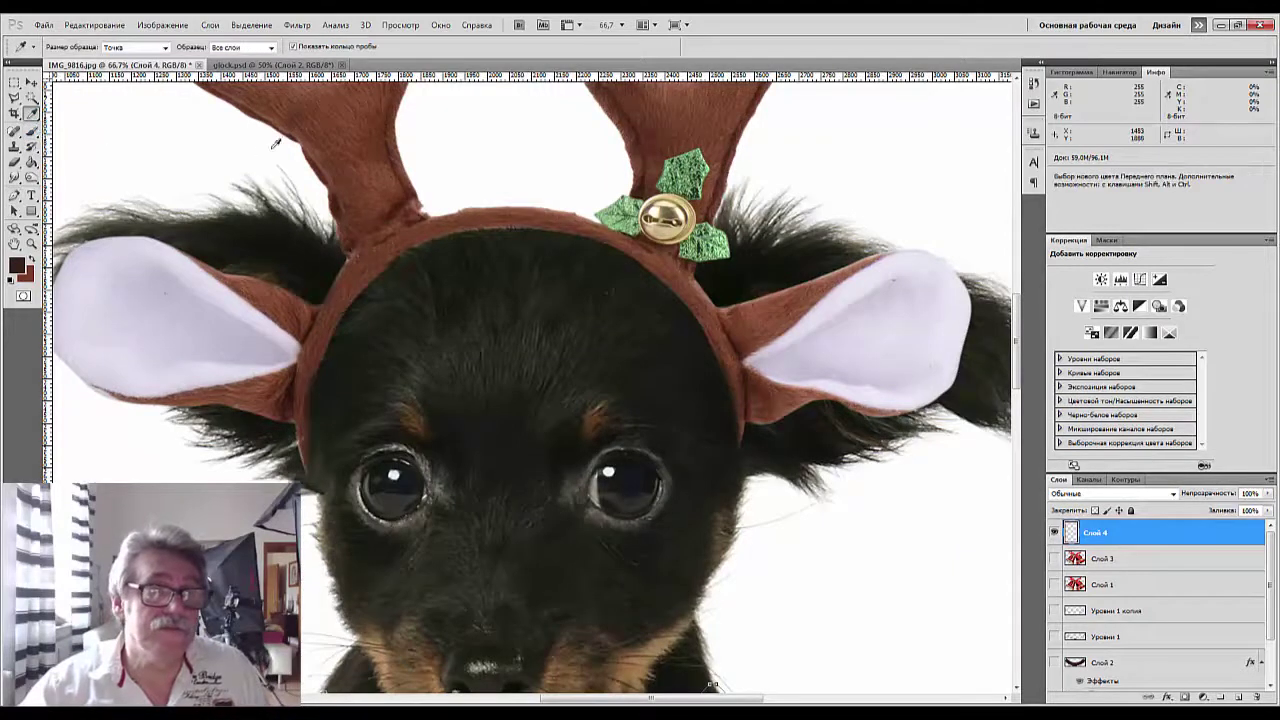
pyautogui.click(335, 122)
# Fill the scarf path on layer Слой 4 with the foreground colour in normal mode at 100% opacity, without feathering.
pyautogui.scroll(-8, 878, 534)
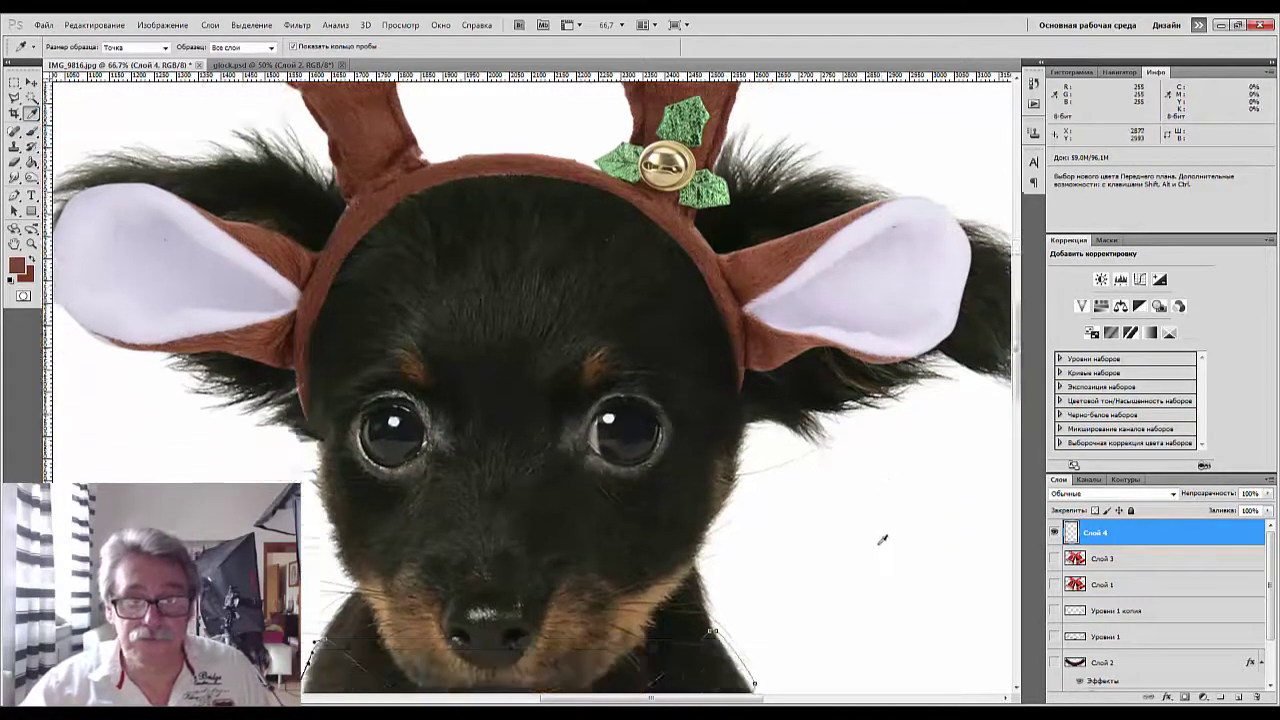
pyautogui.scroll(-8, 872, 539)
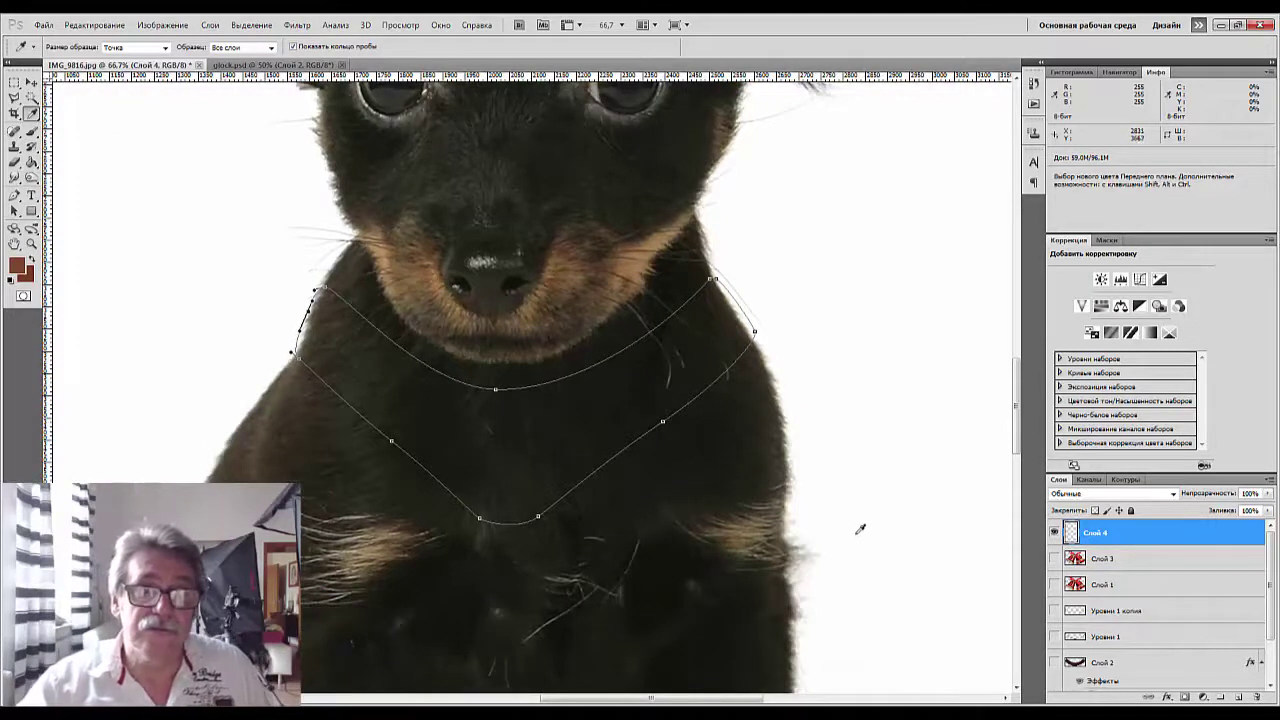
pyautogui.click(14, 195)
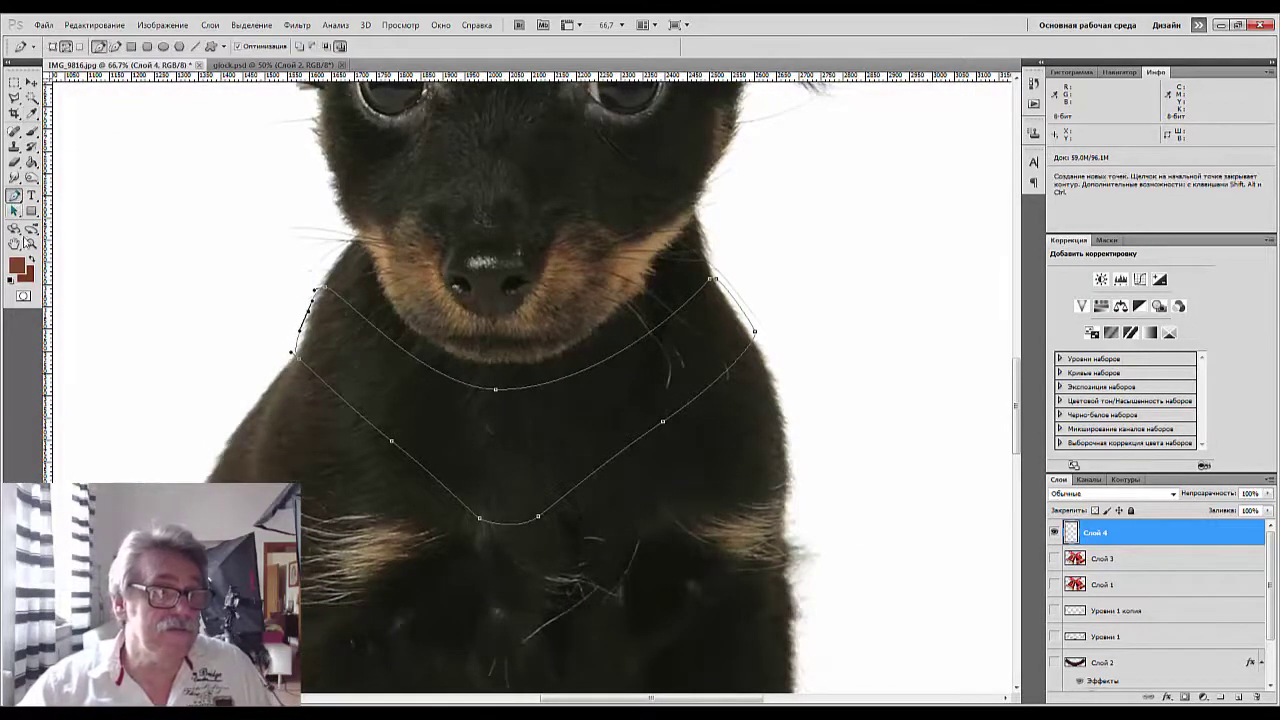
pyautogui.rightClick(562, 432)
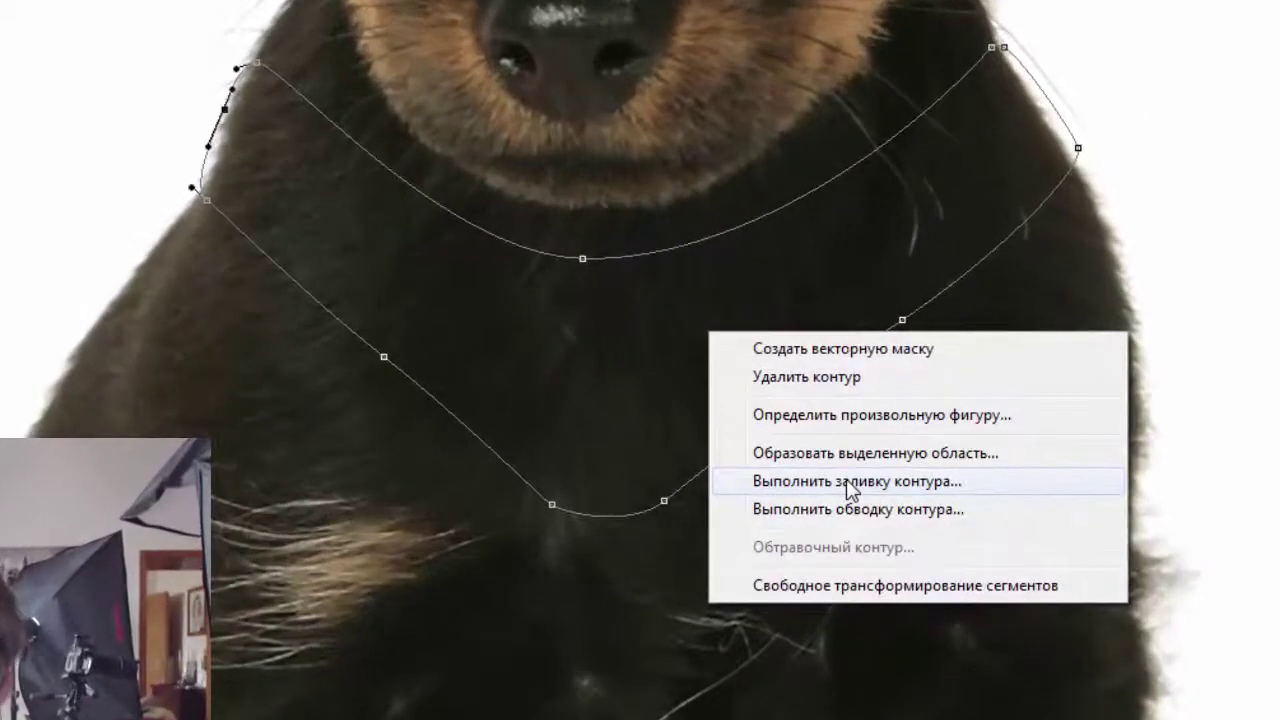
pyautogui.click(848, 488)
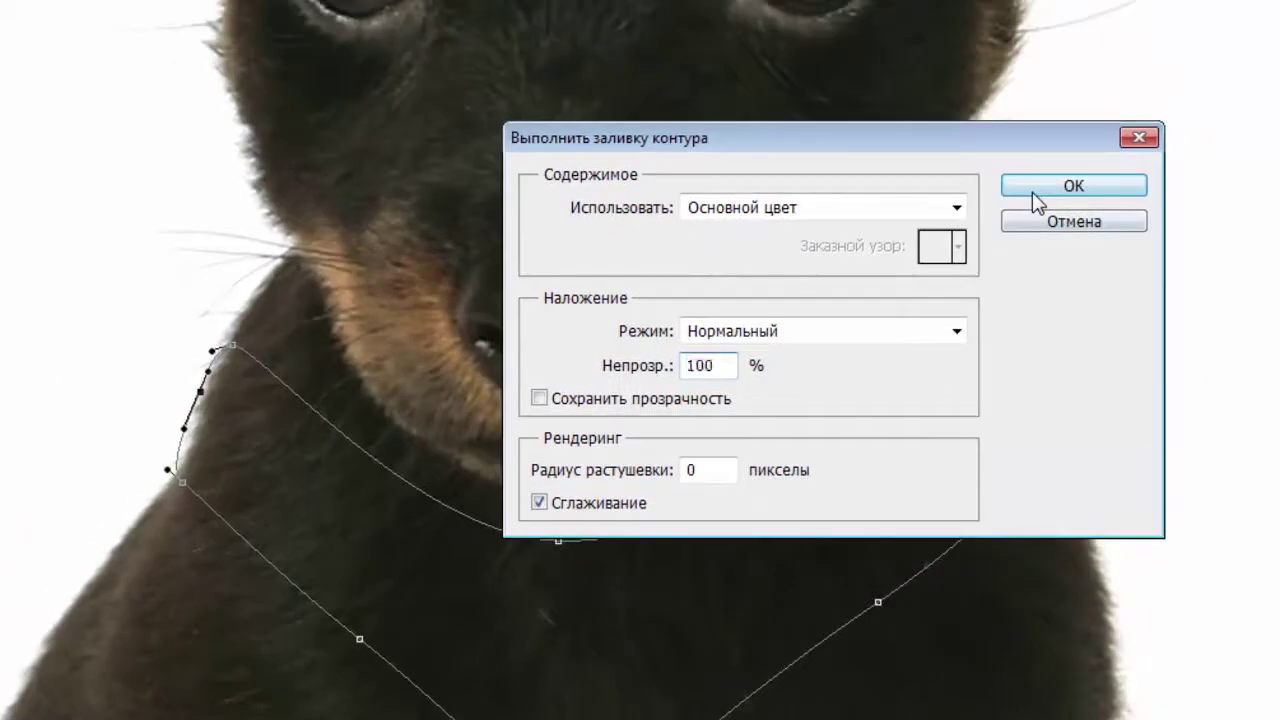
pyautogui.click(1032, 190)
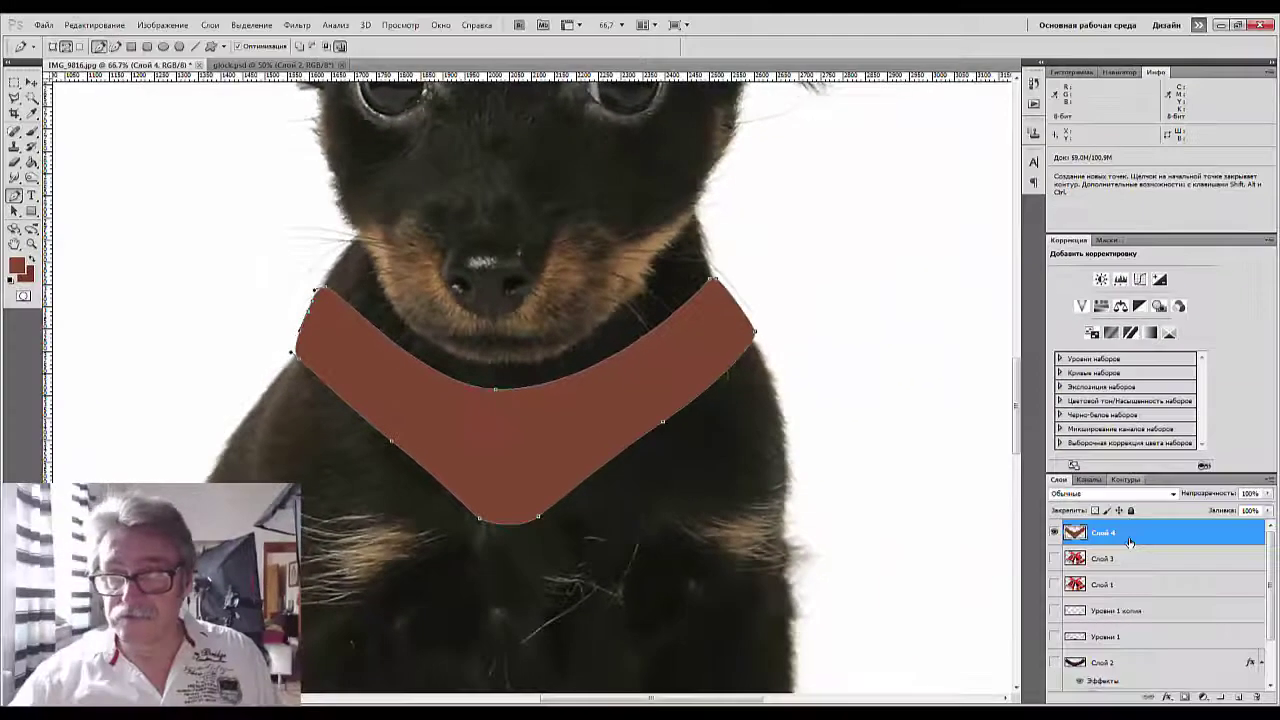
# Deselect the work path of the scarf outline.
pyautogui.press('ctrl')
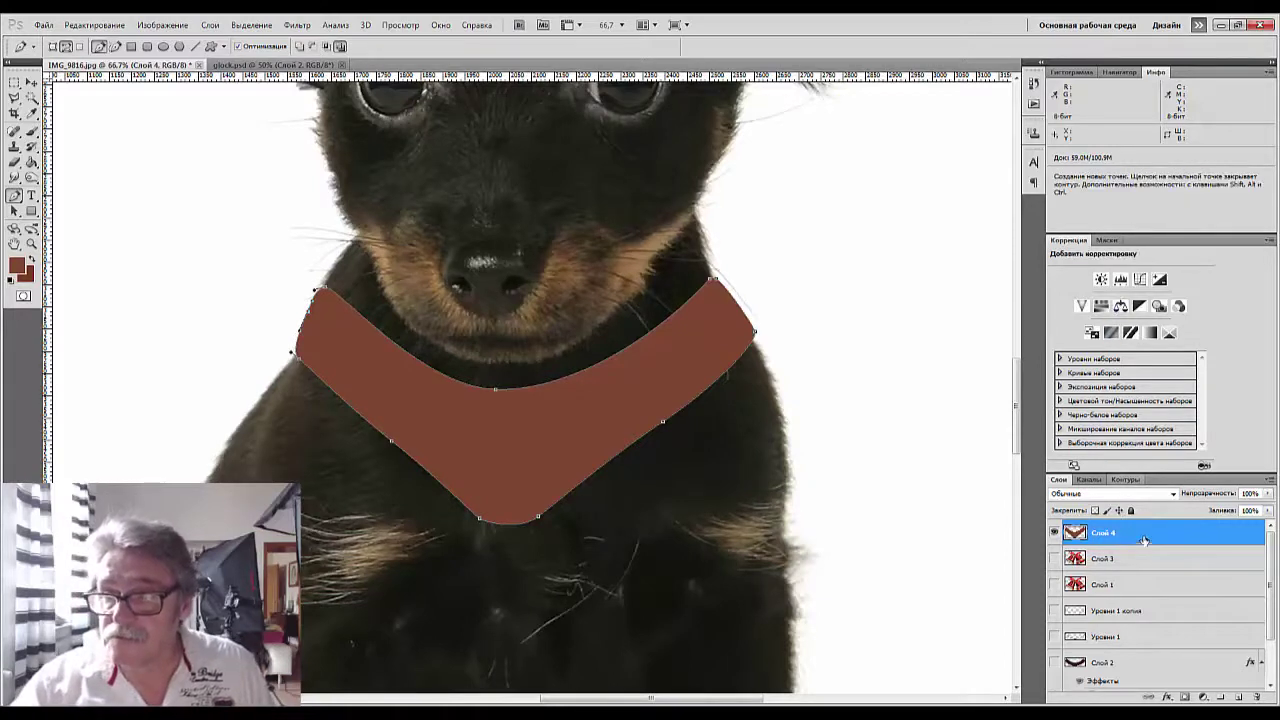
pyautogui.click(1127, 479)
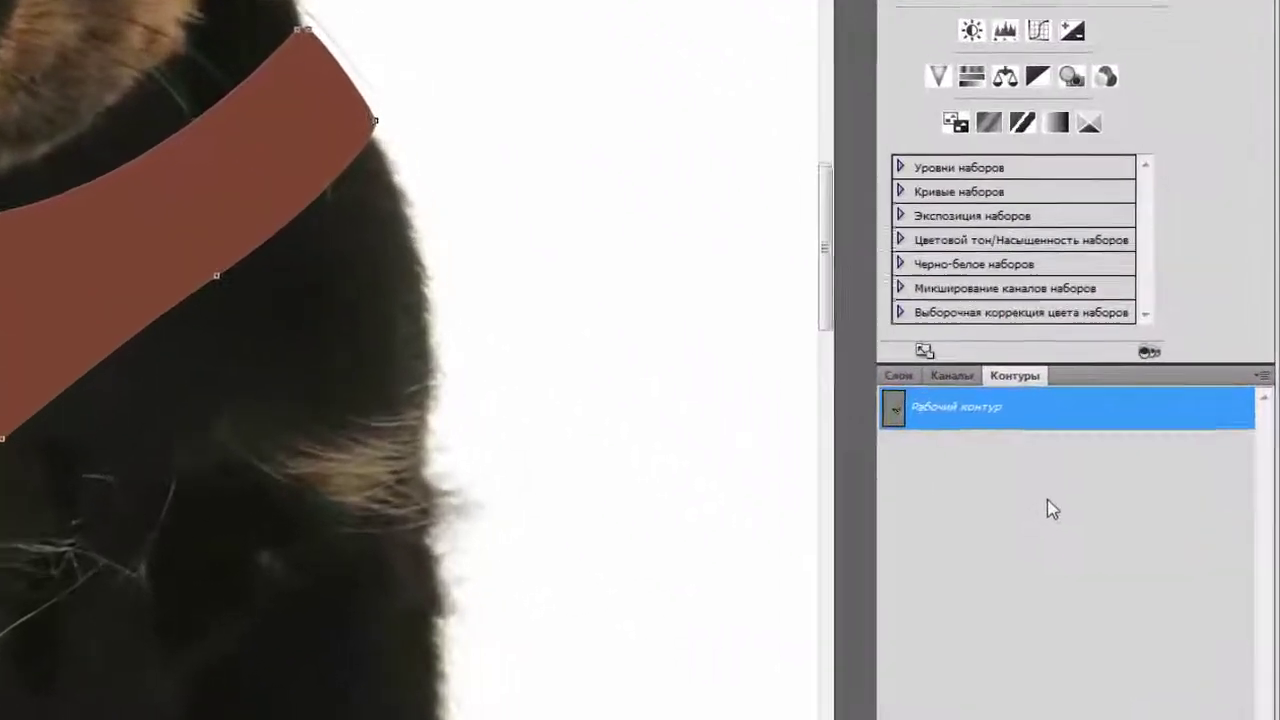
pyautogui.click(1052, 509)
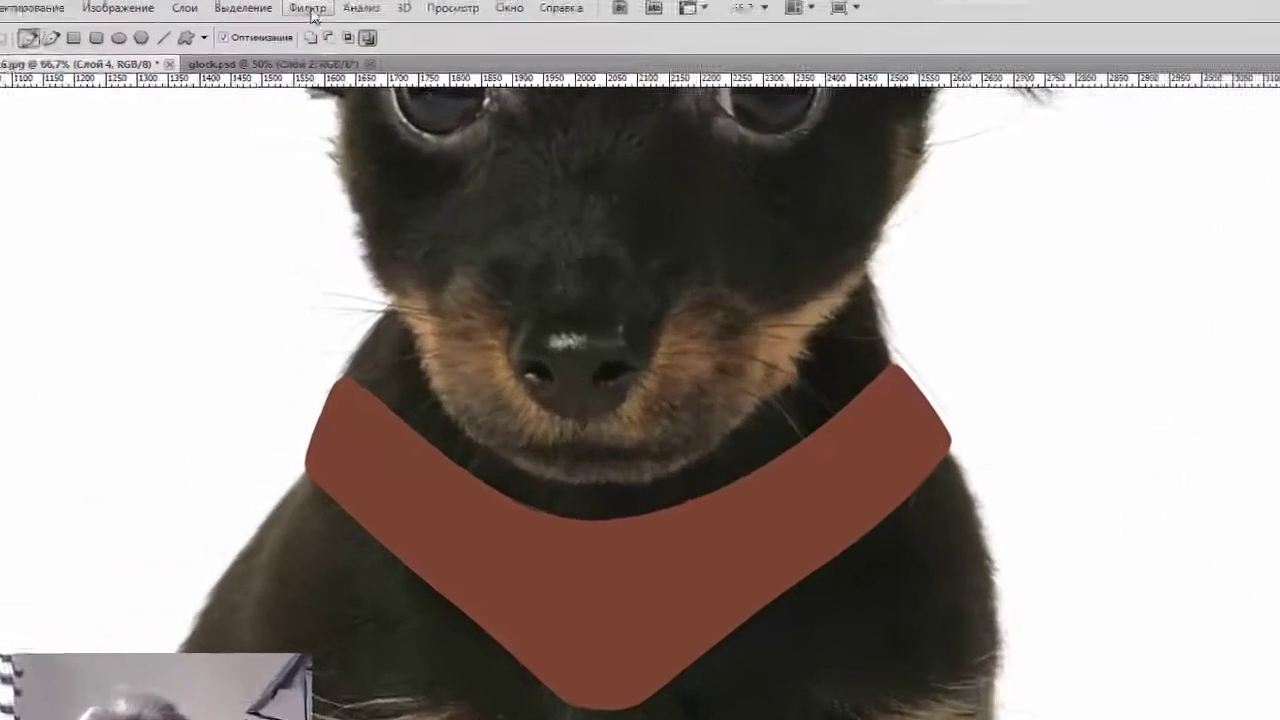
# Apply the Texturizer filter to the scarf with the sandstone (Известняк) texture, scaling 101%, relief 3 and light from the top.
pyautogui.click(297, 25)
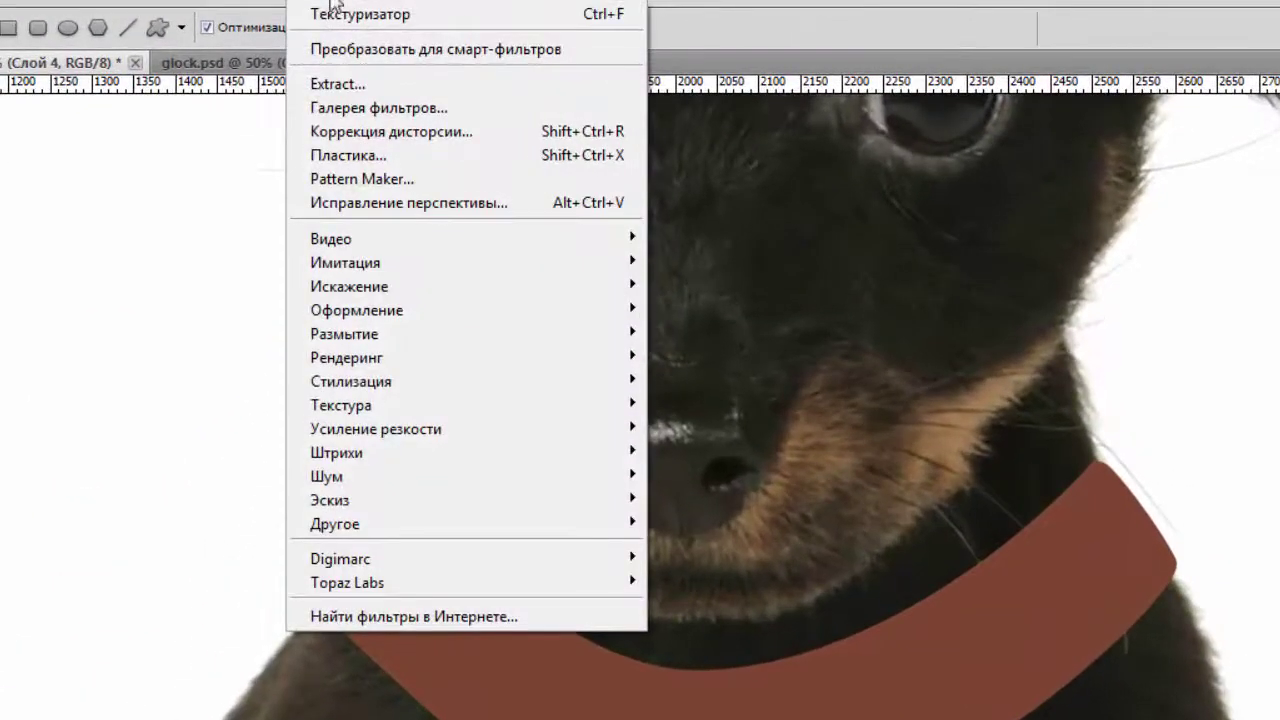
pyautogui.moveTo(366, 412)
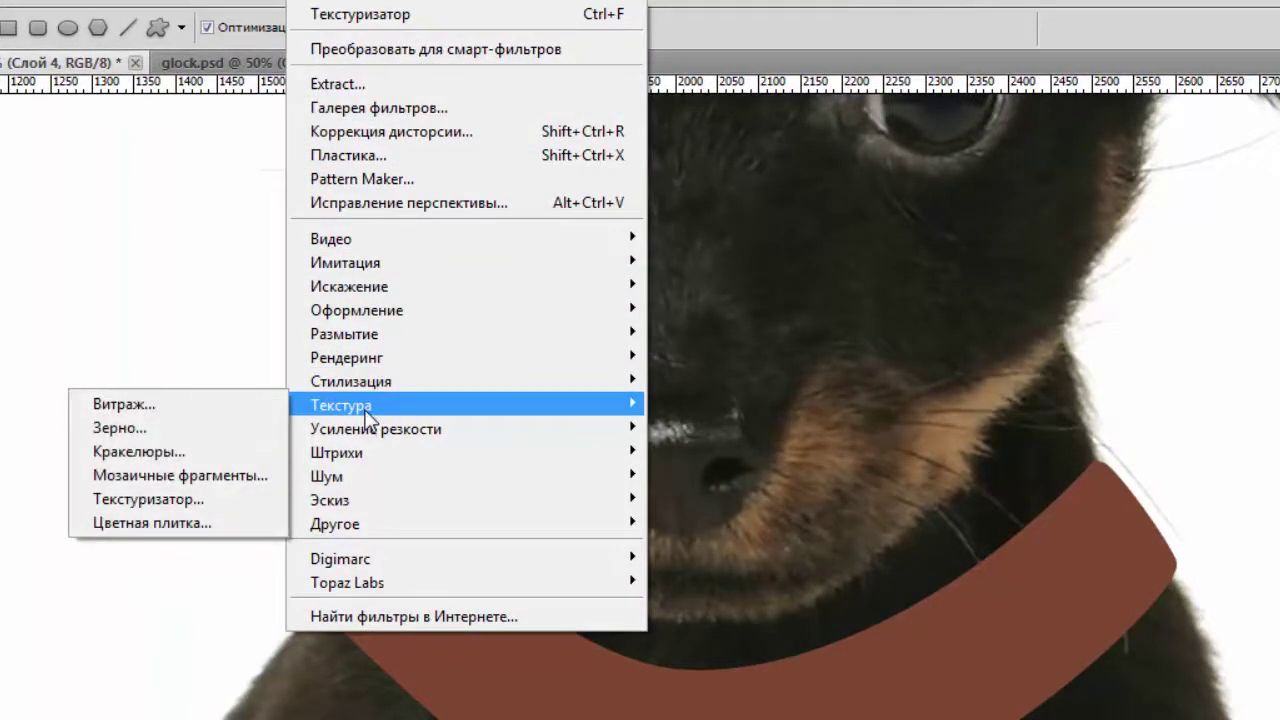
pyautogui.click(131, 428)
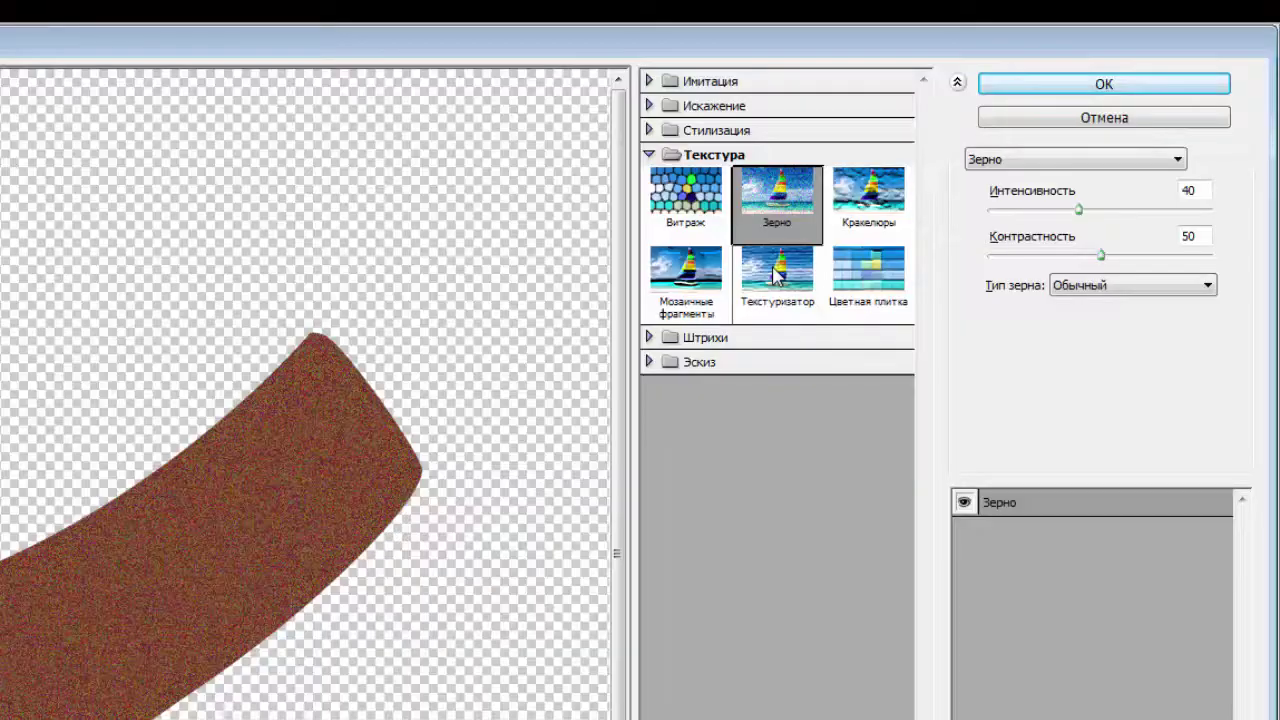
pyautogui.click(776, 277)
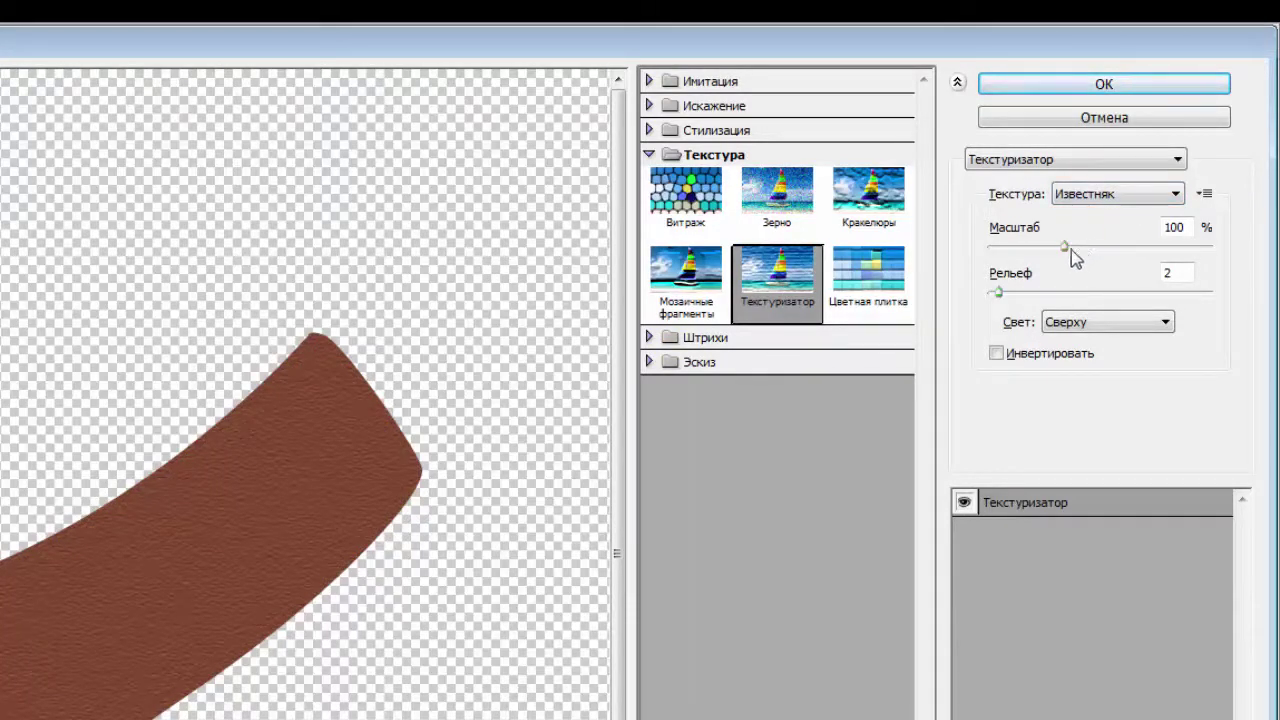
pyautogui.moveTo(1071, 249)
pyautogui.mouseDown()
pyautogui.moveTo(1030, 256)
pyautogui.moveTo(1111, 257)
pyautogui.moveTo(1070, 263)
pyautogui.mouseUp()
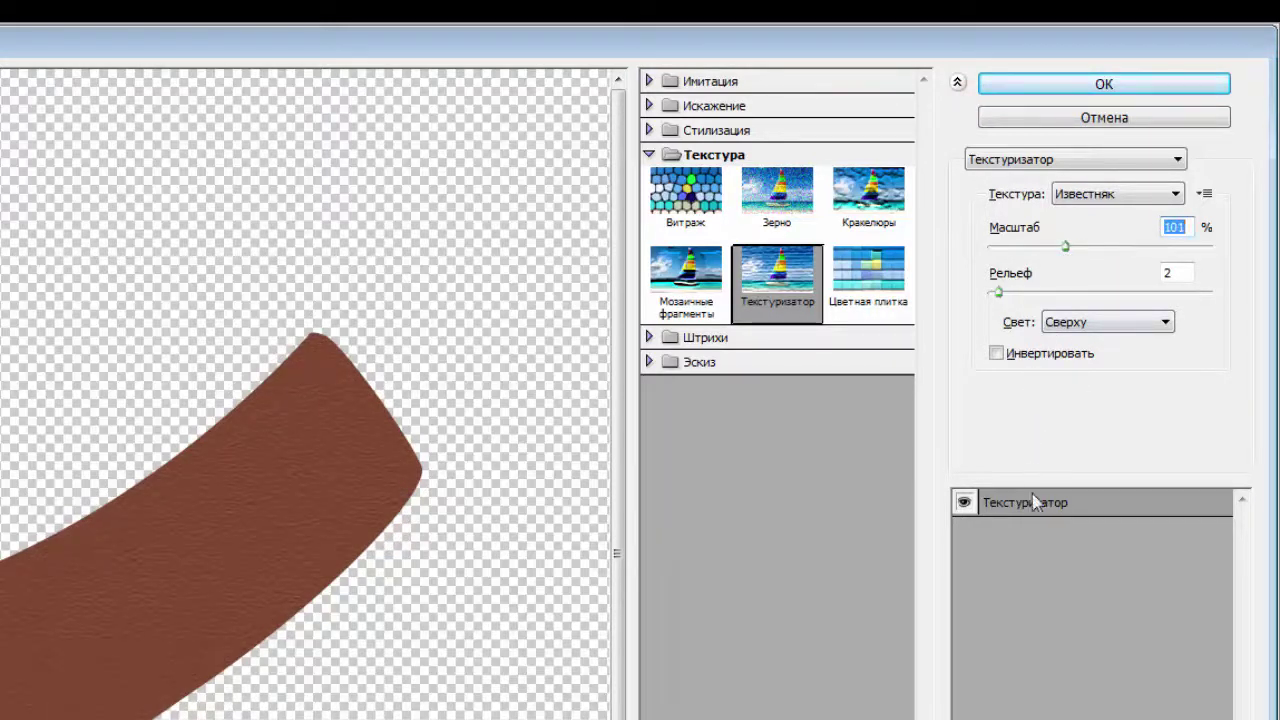
pyautogui.moveTo(1002, 300)
pyautogui.mouseDown()
pyautogui.moveTo(1050, 298)
pyautogui.moveTo(993, 308)
pyautogui.moveTo(1004, 304)
pyautogui.mouseUp()
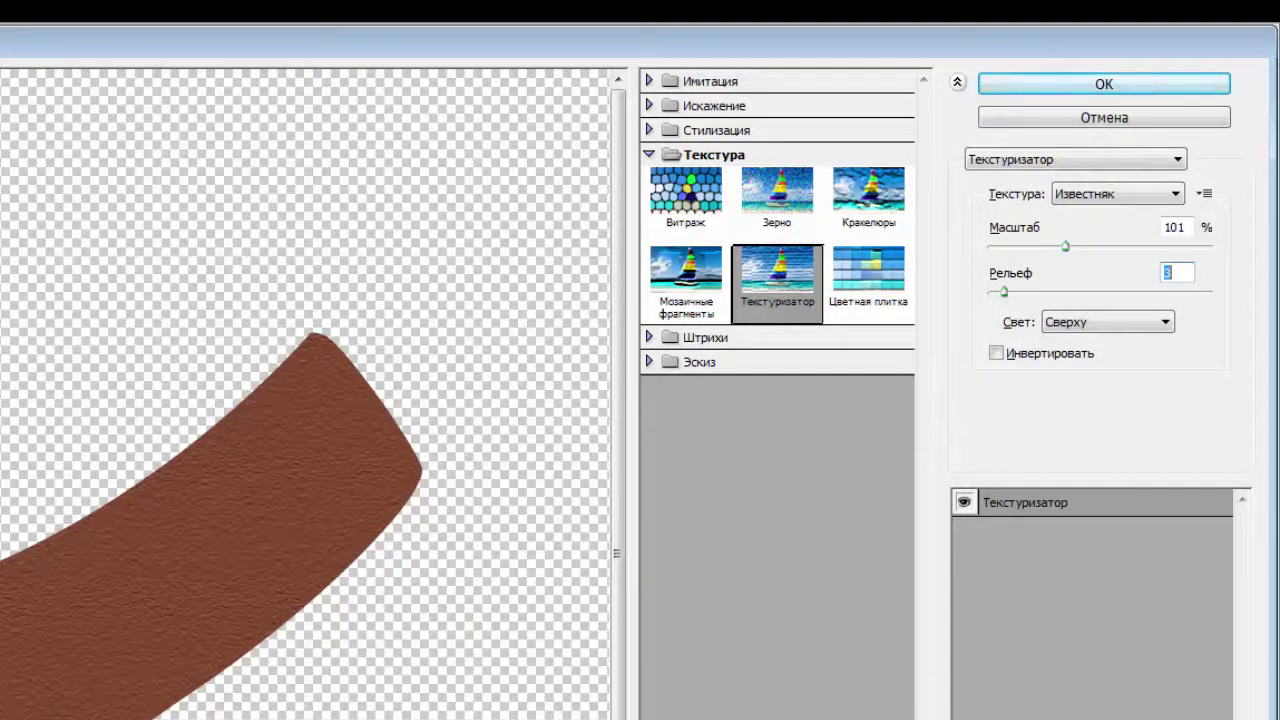
pyautogui.click(1063, 80)
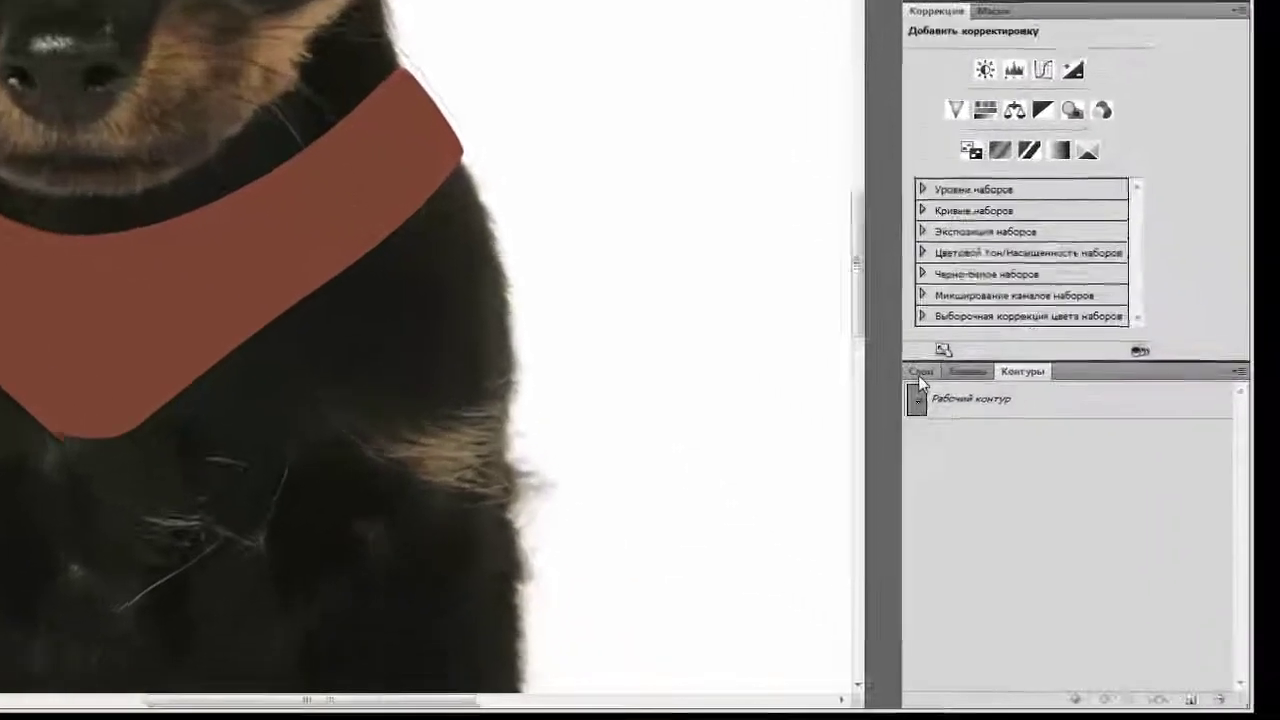
# Add a Bevel and Emboss style to the scarf layer with a slightly muted brown sampled from the scarf as highlight colour.
pyautogui.click(920, 372)
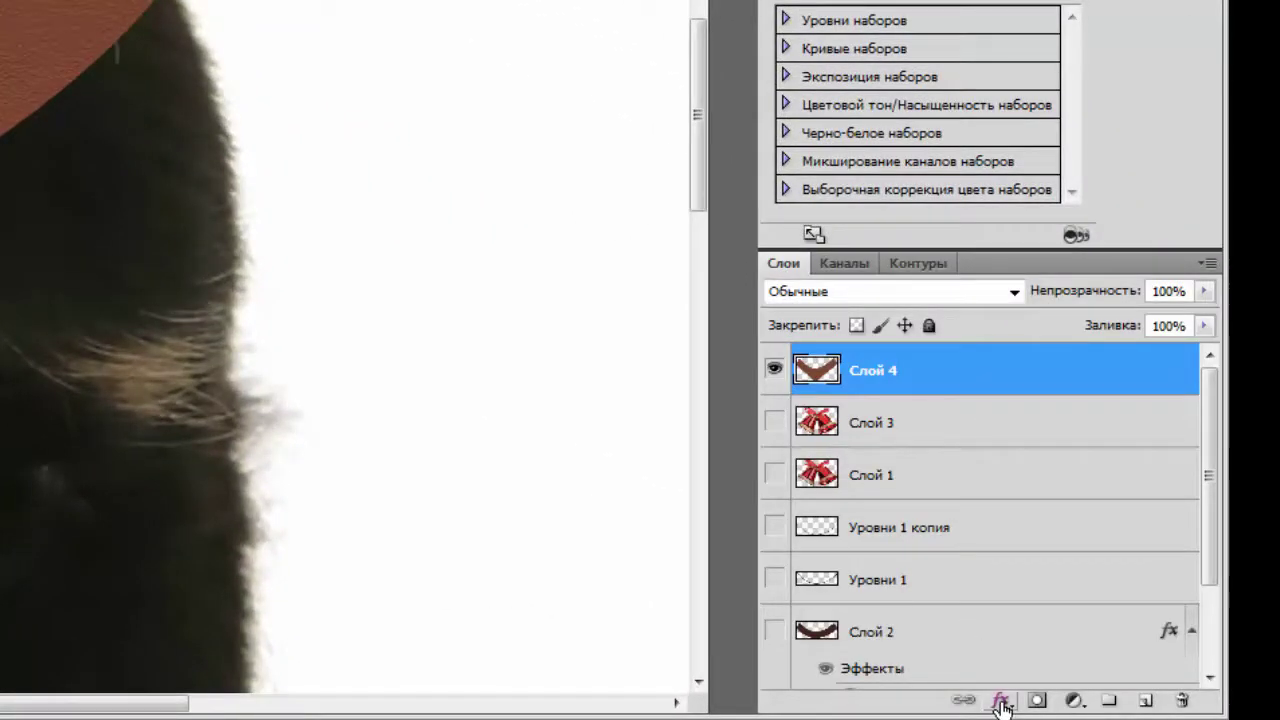
pyautogui.click(1001, 702)
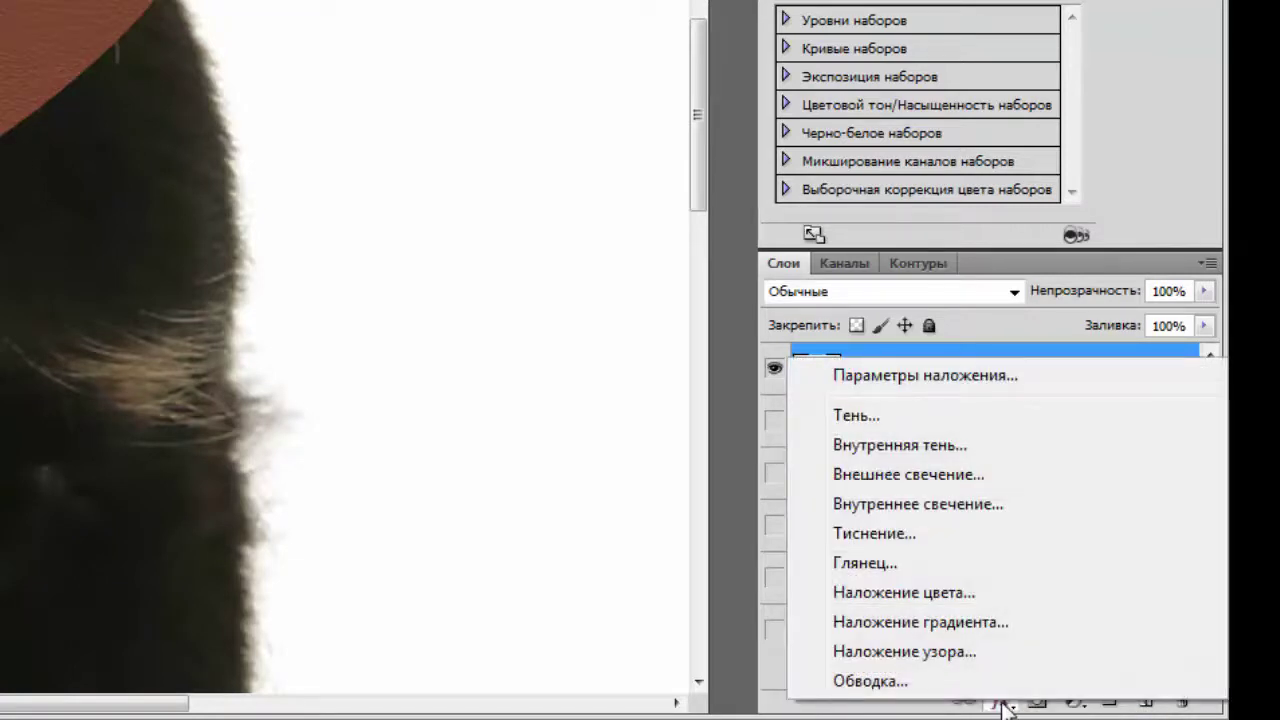
pyautogui.click(878, 536)
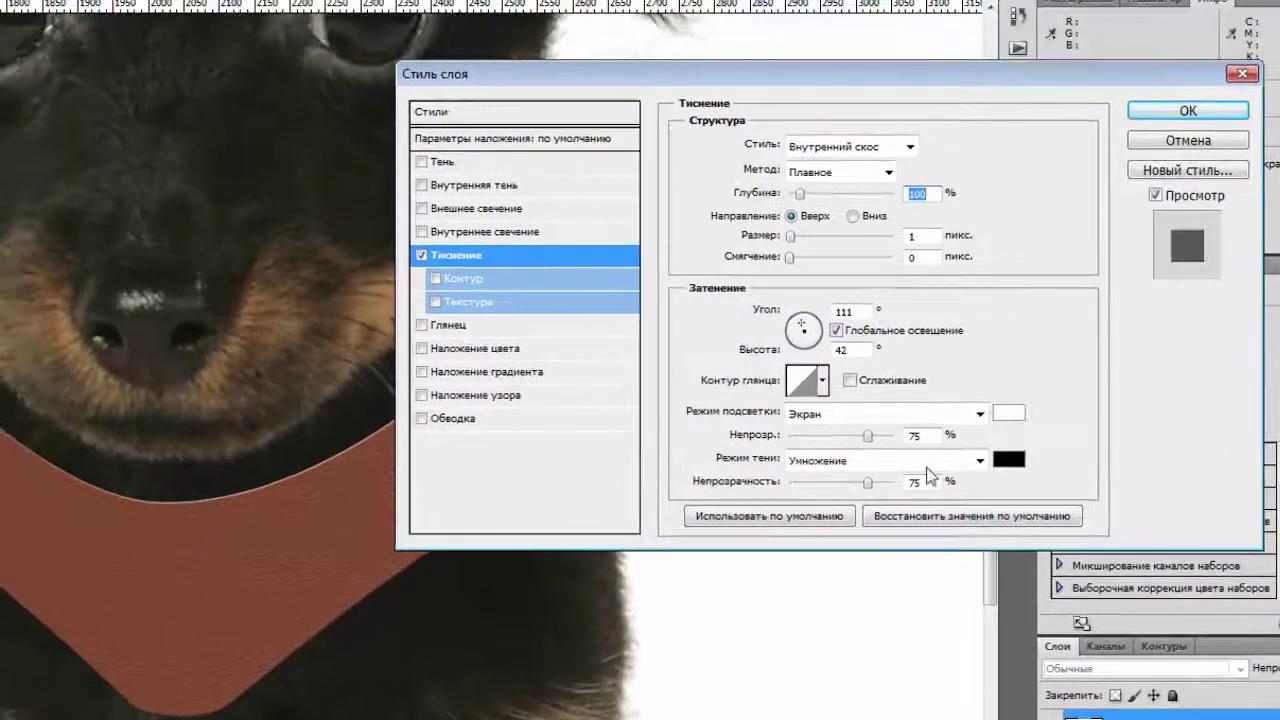
pyautogui.click(1008, 414)
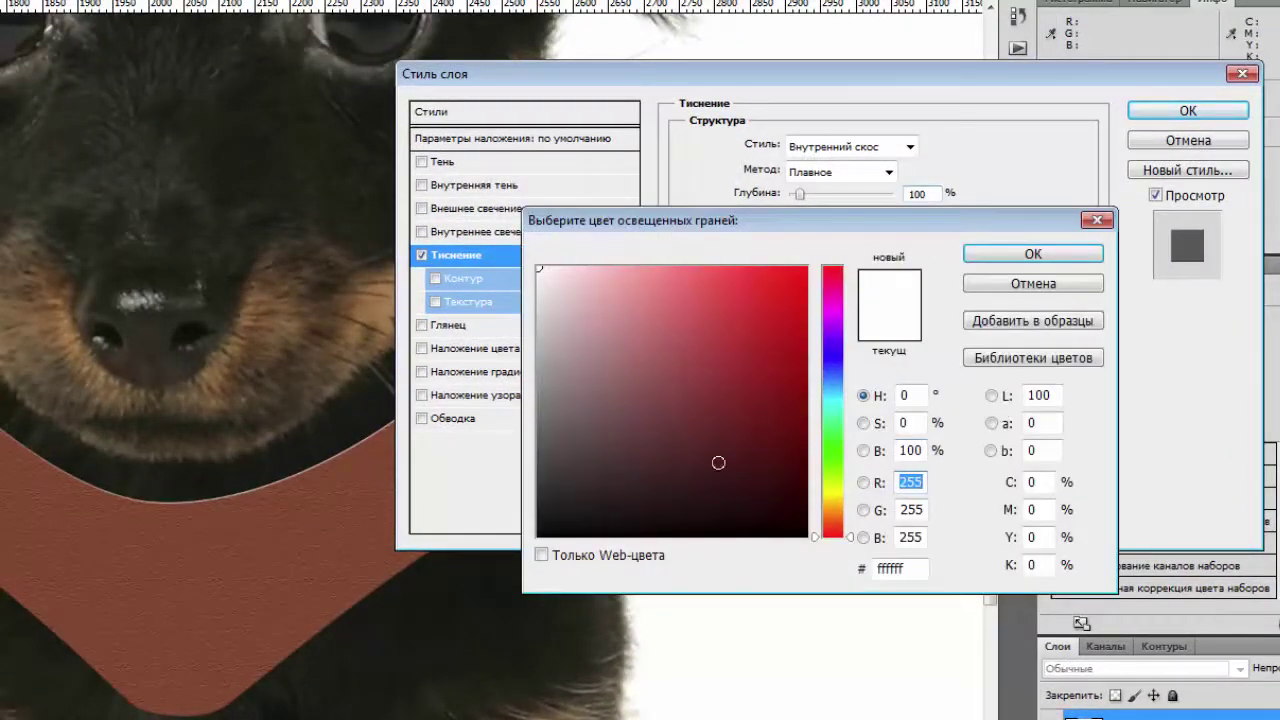
pyautogui.click(282, 531)
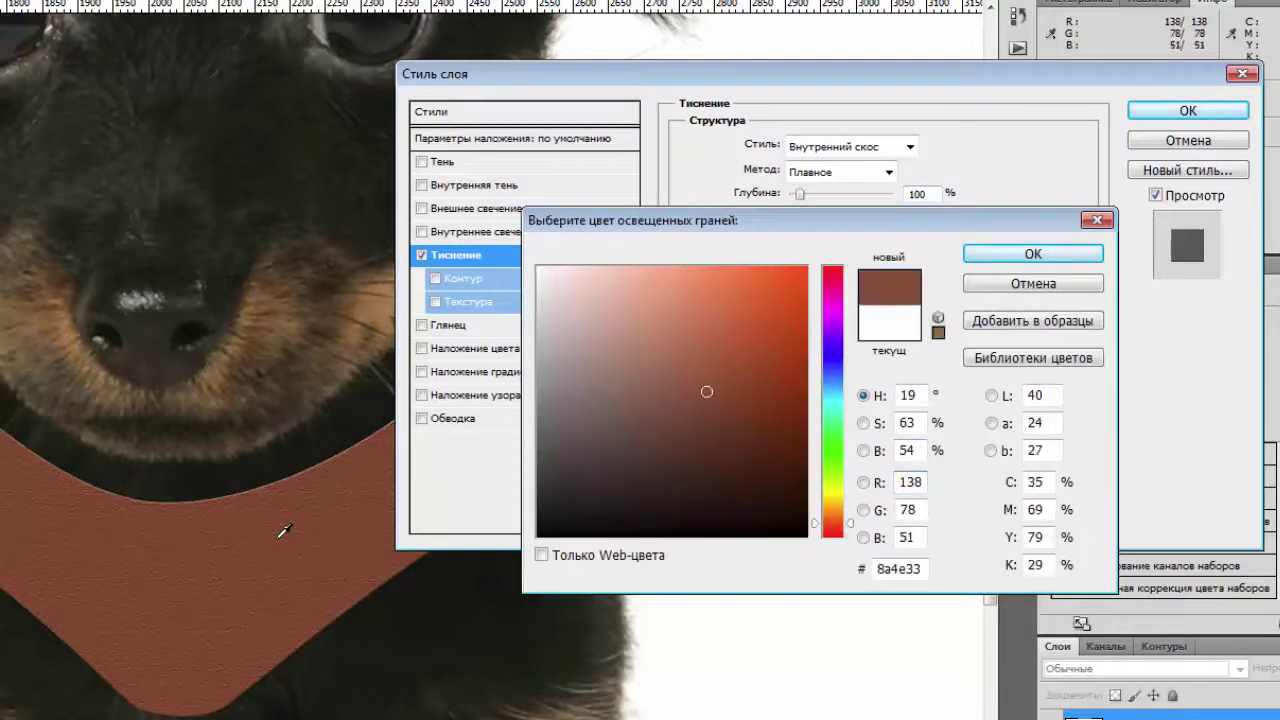
pyautogui.moveTo(704, 391)
pyautogui.mouseDown()
pyautogui.moveTo(667, 386)
pyautogui.moveTo(679, 360)
pyautogui.moveTo(680, 388)
pyautogui.mouseUp()
pyautogui.click(1033, 254)
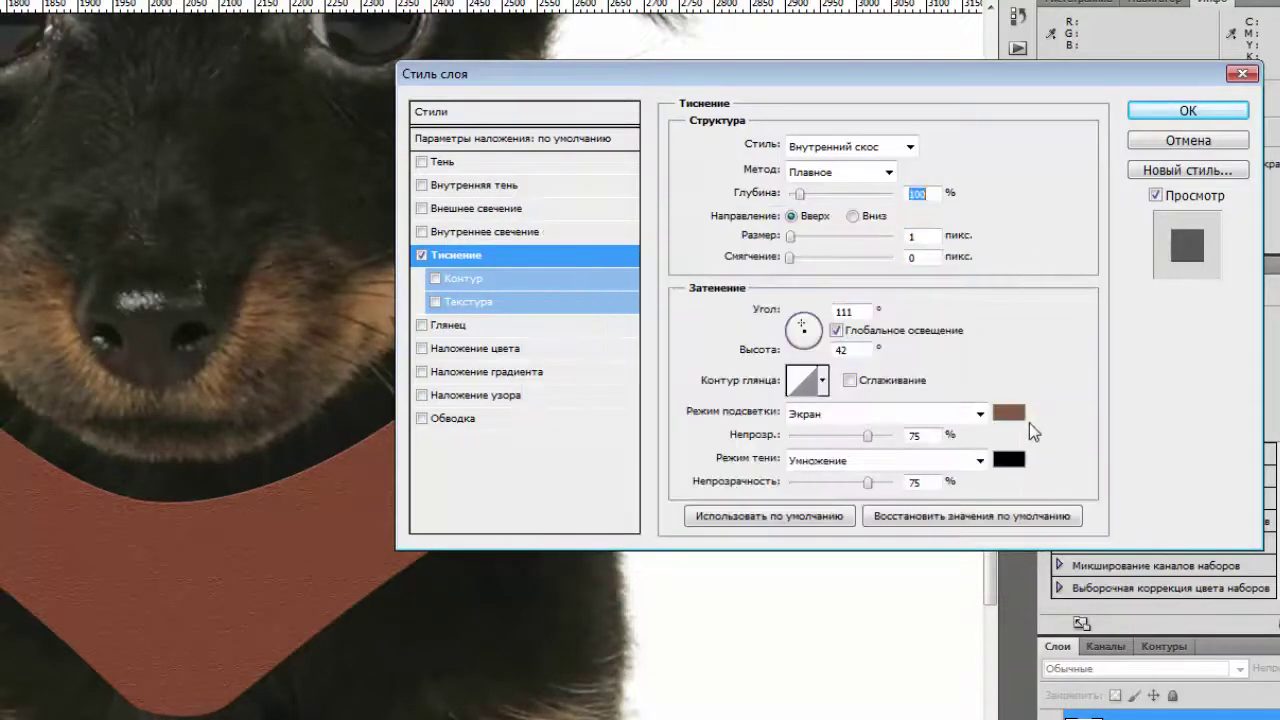
# Give the scarf's bevel a dark brown (532b19) shadow colour based on a scarf sample and set its size to 13 px.
pyautogui.click(1005, 463)
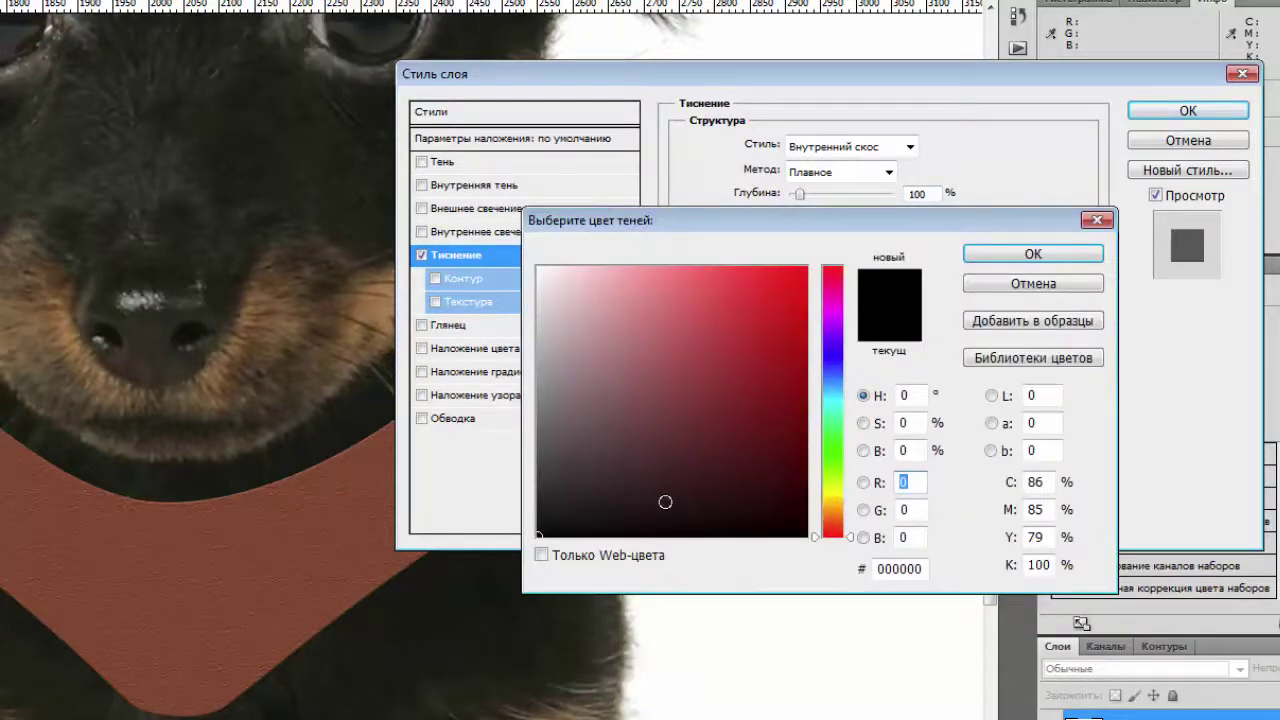
pyautogui.click(205, 664)
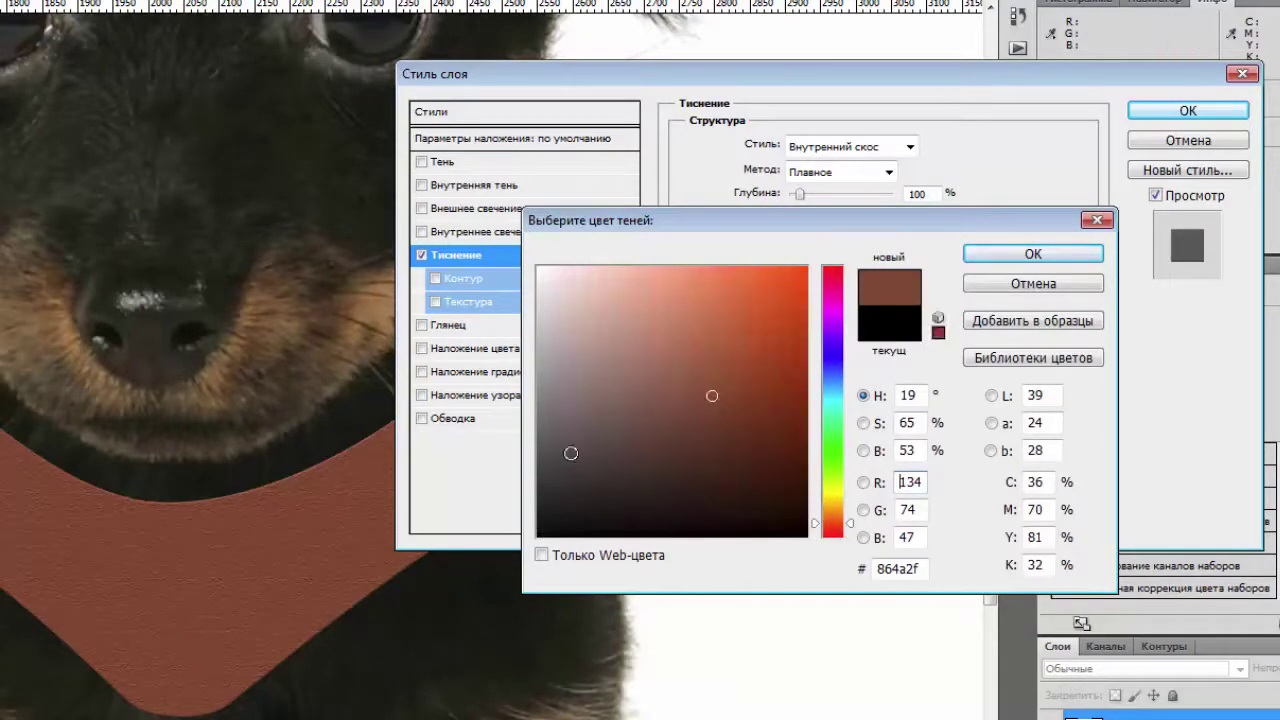
pyautogui.moveTo(714, 400); pyautogui.dragTo(726, 449)
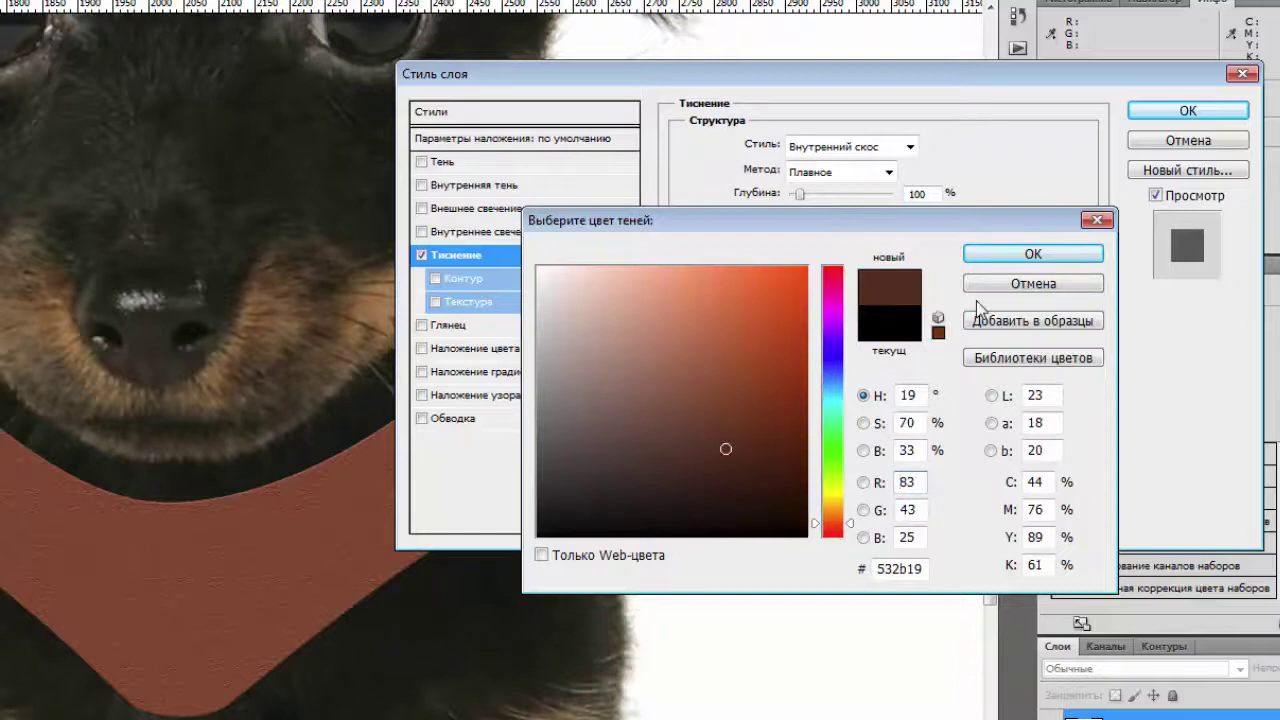
pyautogui.click(1033, 254)
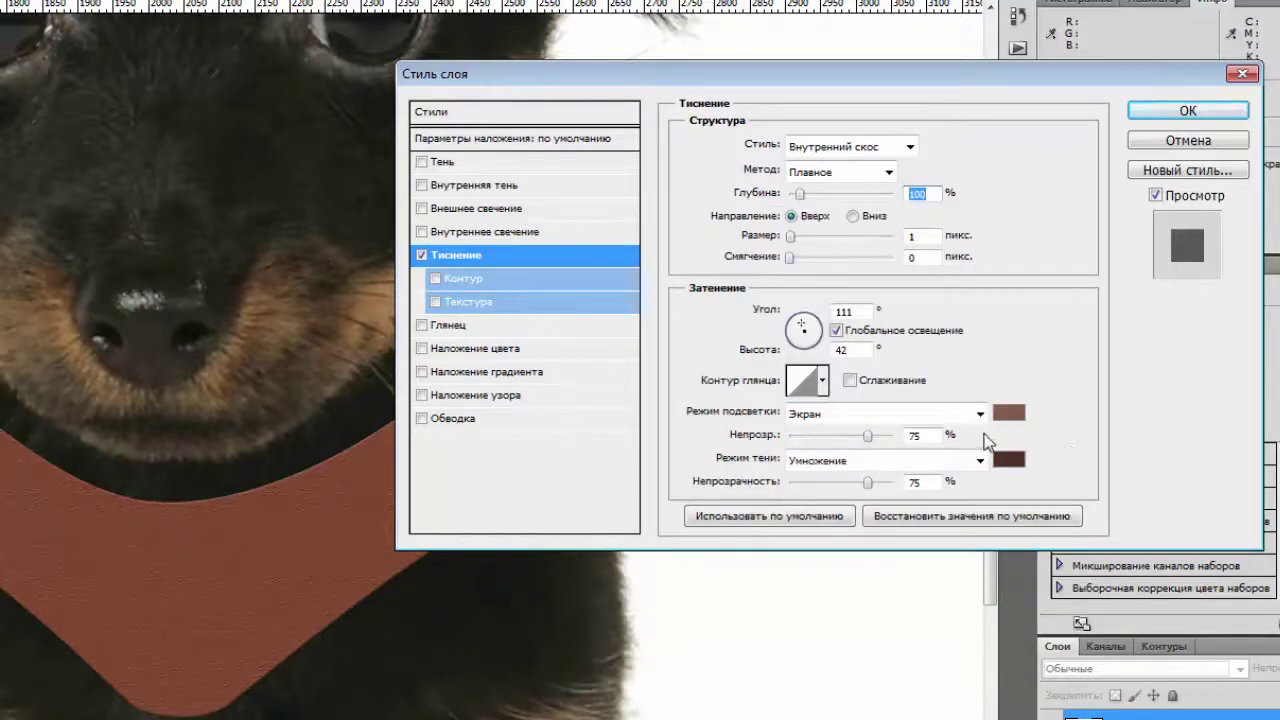
pyautogui.moveTo(793, 240)
pyautogui.mouseDown()
pyautogui.moveTo(813, 245)
pyautogui.moveTo(794, 250)
pyautogui.moveTo(805, 258)
pyautogui.mouseUp()
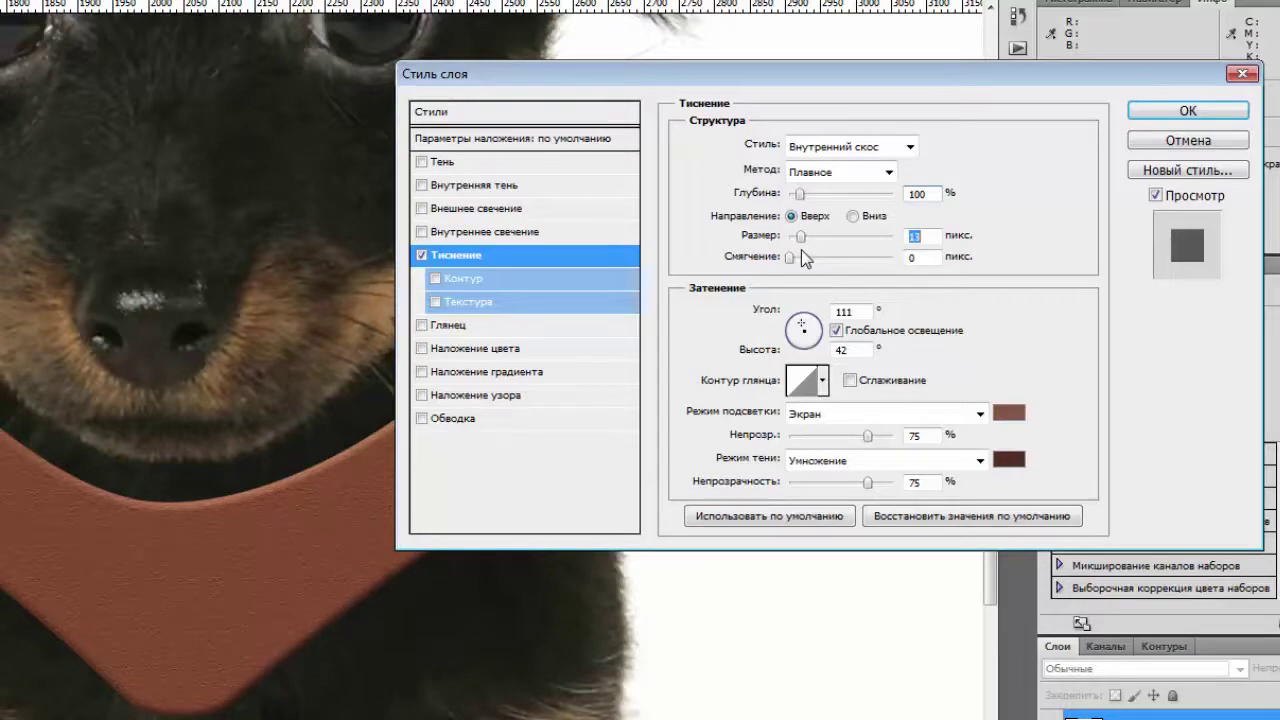
pyautogui.click(1167, 115)
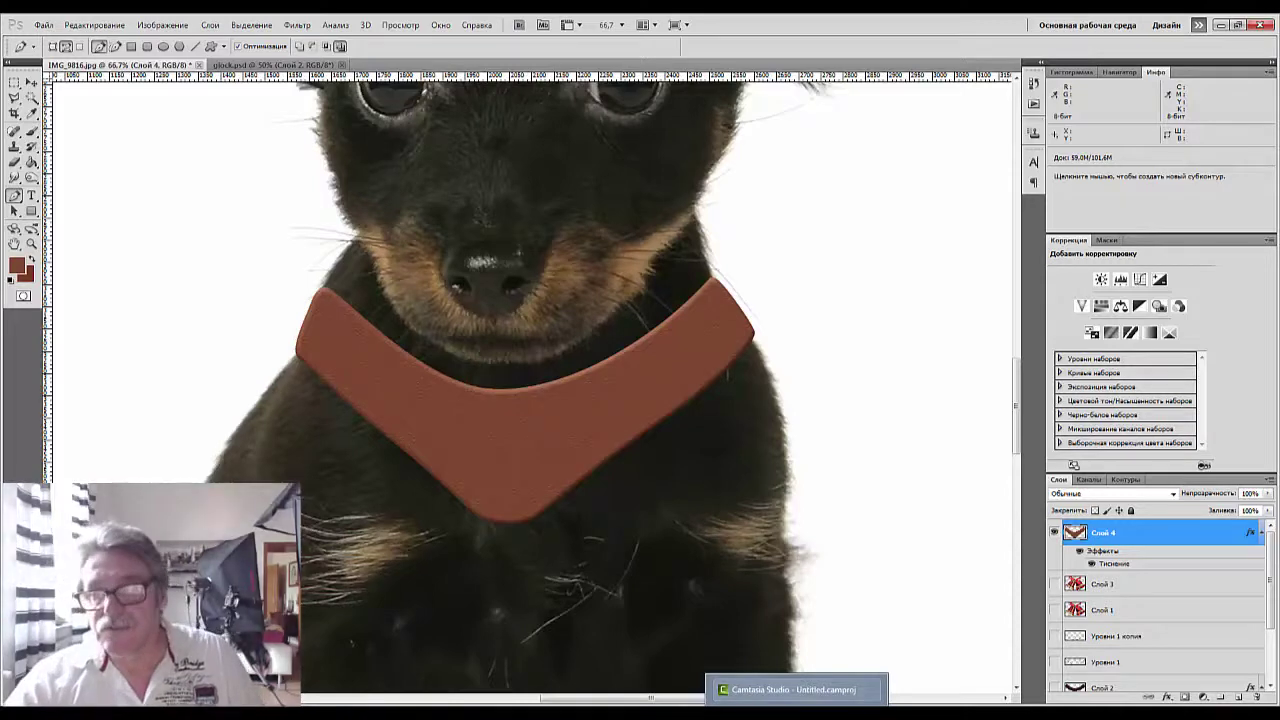
# Convert the Bevel and Emboss effect of layer Слой 4 into separate clipped shading and highlight layers.
pyautogui.hotkey('ctrl', '0')
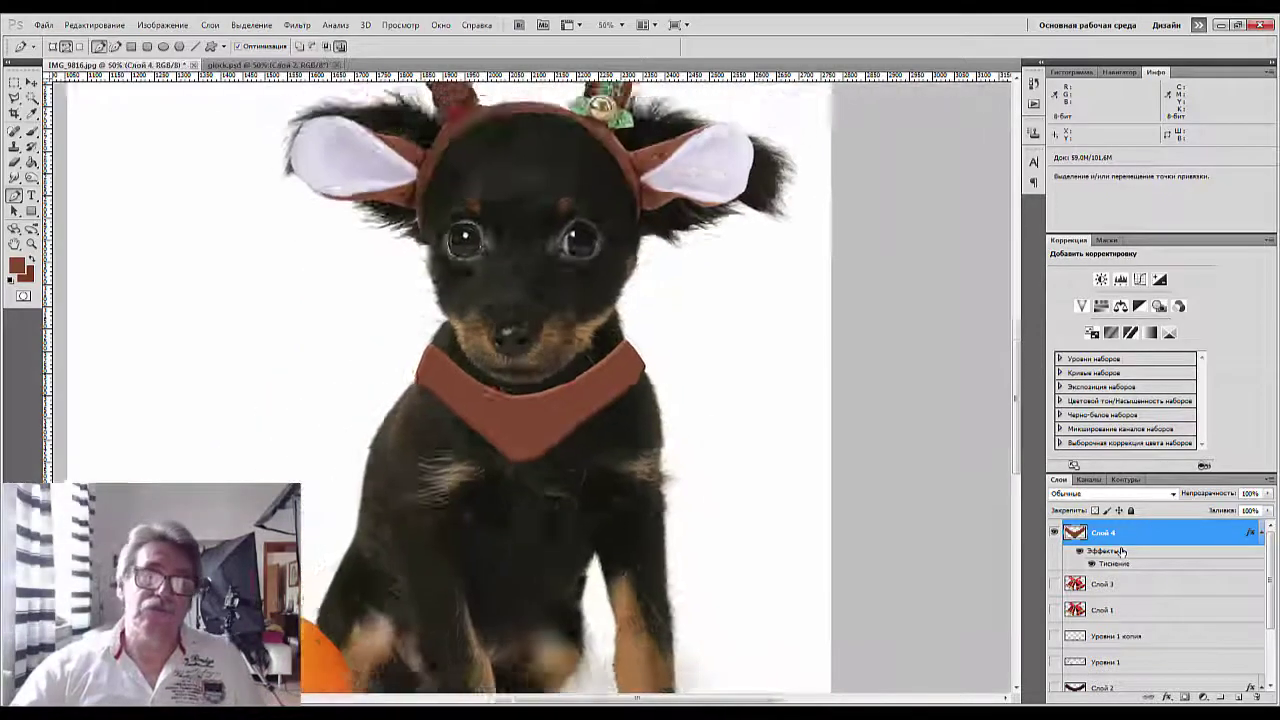
pyautogui.hotkey('ctrl', '+')
pyautogui.hotkey('ctrl', '+')
pyautogui.hotkey('ctrl', '+')
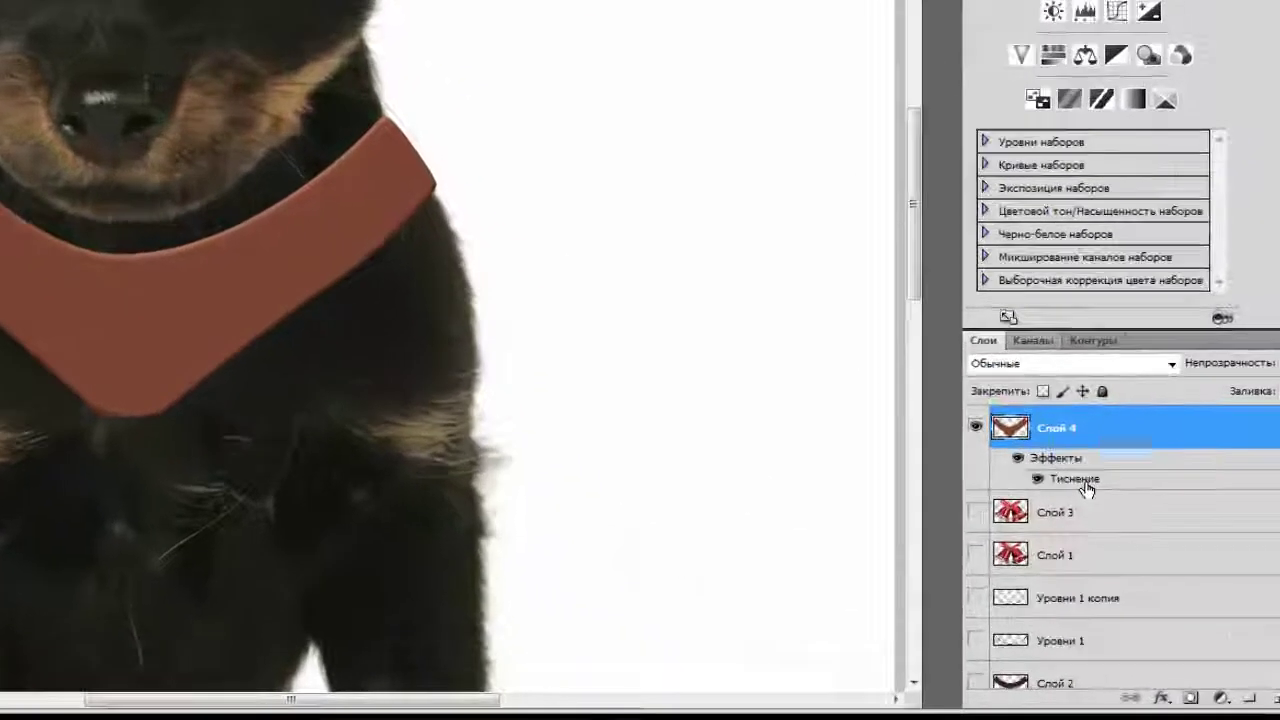
pyautogui.rightClick(1121, 568)
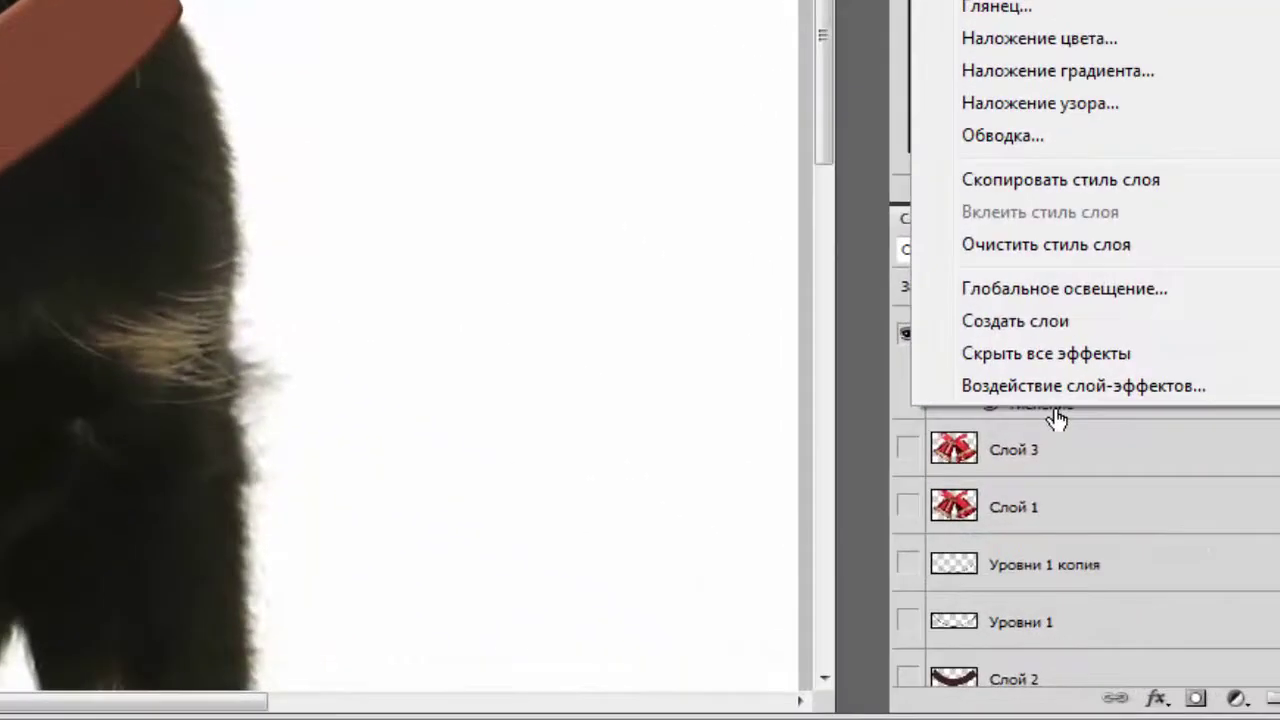
pyautogui.click(1003, 324)
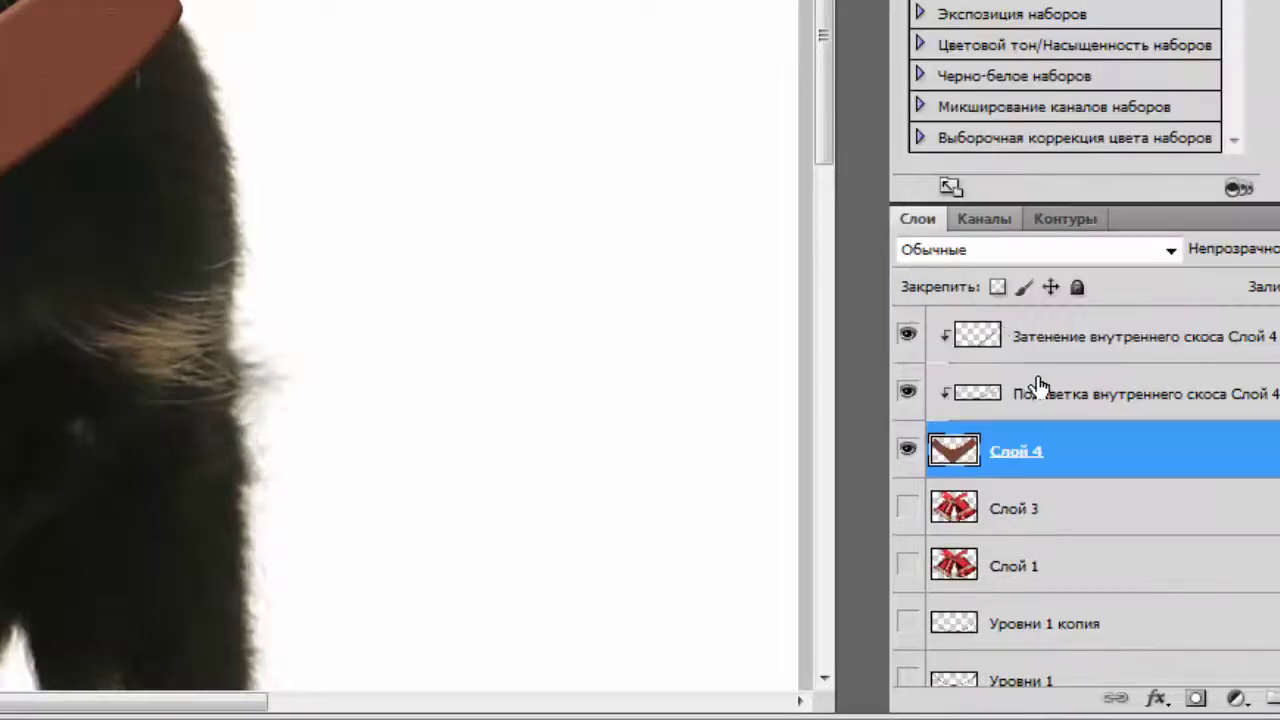
# Merge Слой 4 and its two clipped bevel layers into a single scarf layer.
pyautogui.scroll(-2, 1078, 451)
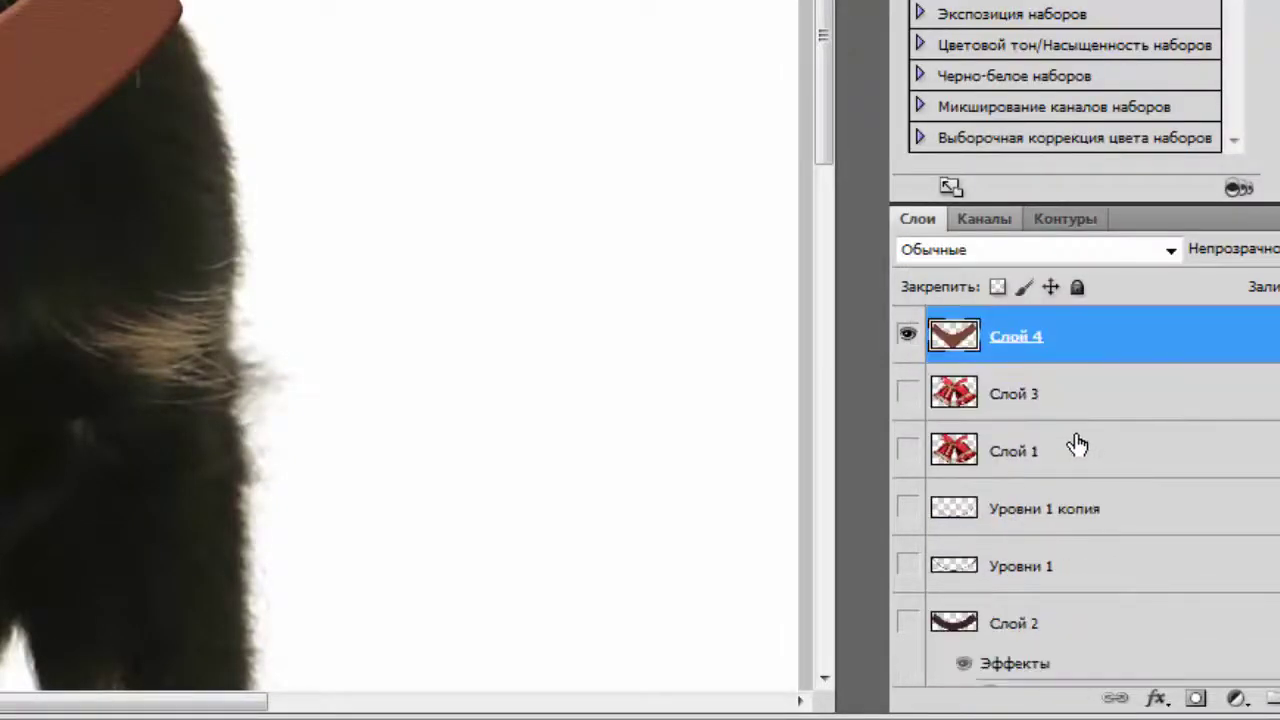
pyautogui.scroll(2, 1077, 443)
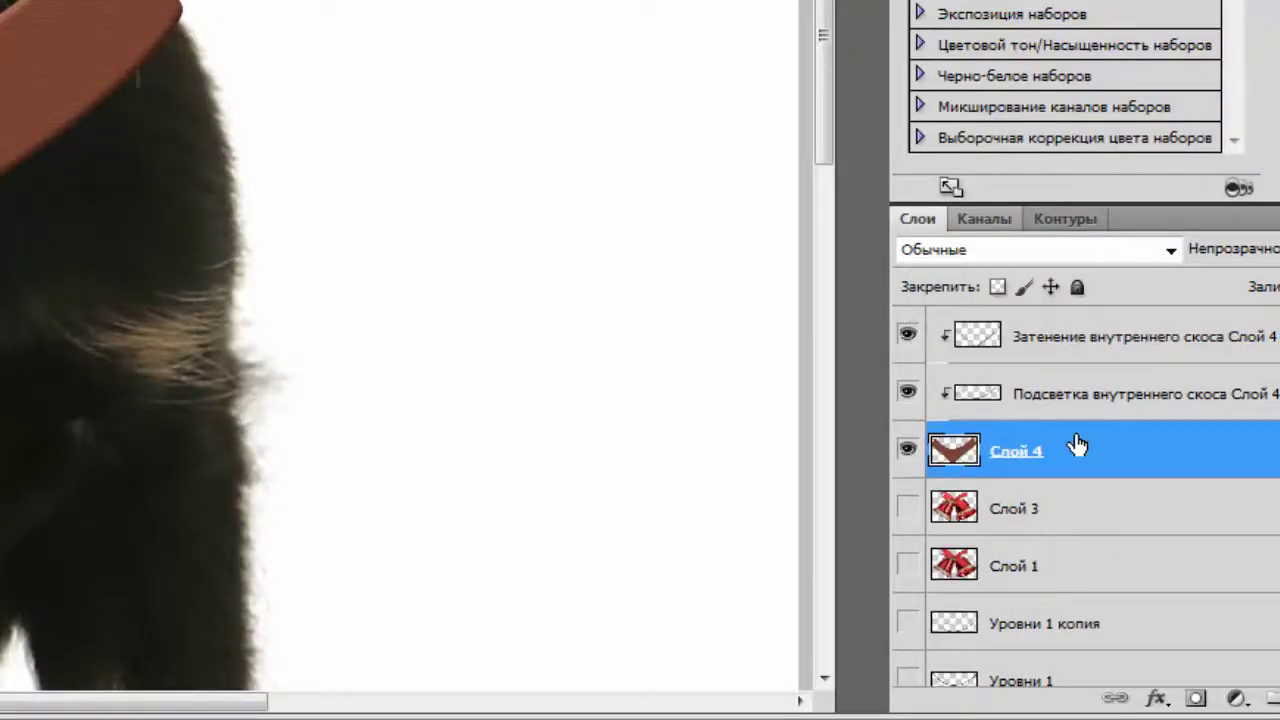
pyautogui.keyDown('ctrl'); pyautogui.click(1077, 351); pyautogui.keyUp('ctrl')
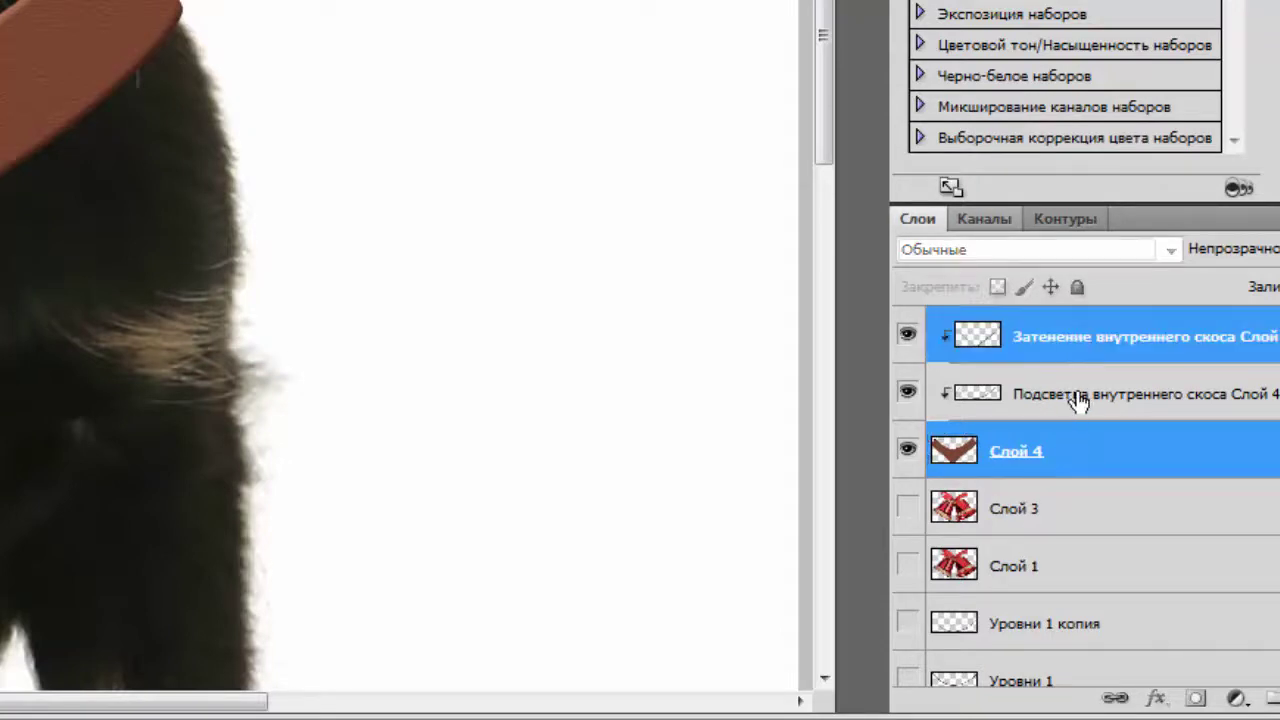
pyautogui.keyDown('ctrl'); pyautogui.click(1077, 398); pyautogui.keyUp('ctrl')
pyautogui.hotkey('ctrl', 'e')
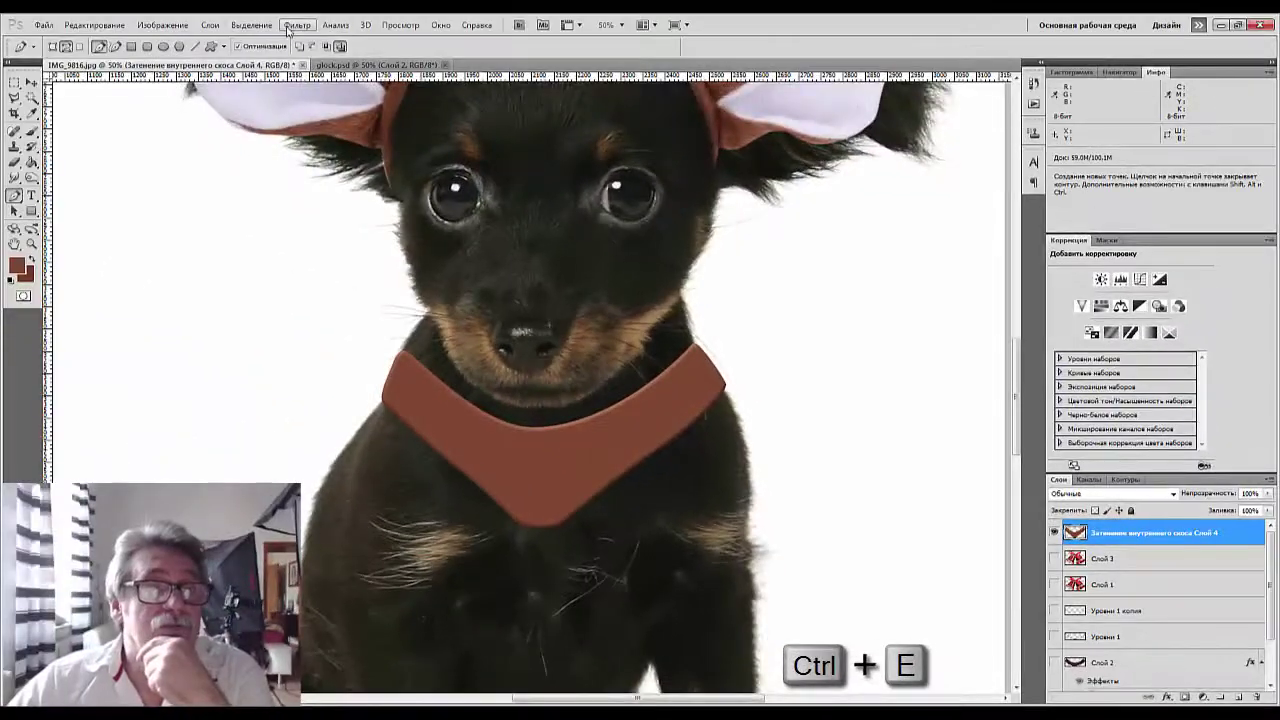
# Smooth the scarf's lower edge with Liquify forward warp strokes, with the backdrop of the other layers hidden.
pyautogui.click(297, 25)
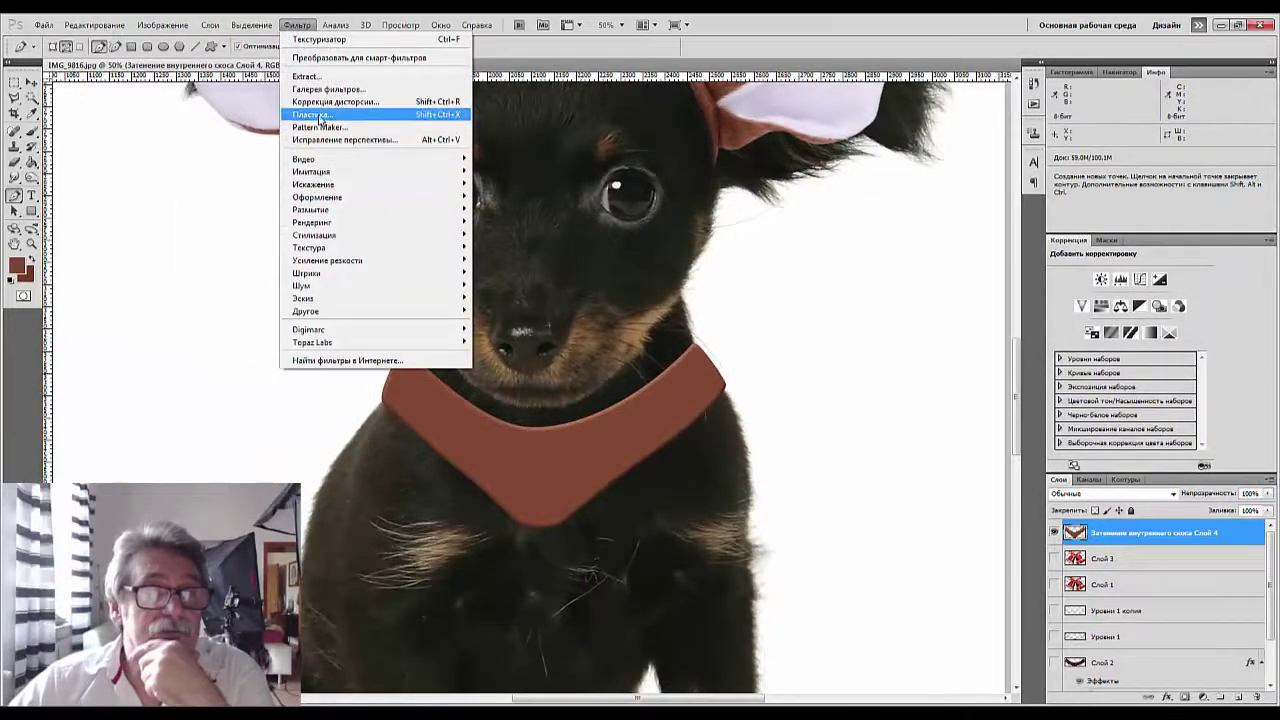
pyautogui.click(312, 114)
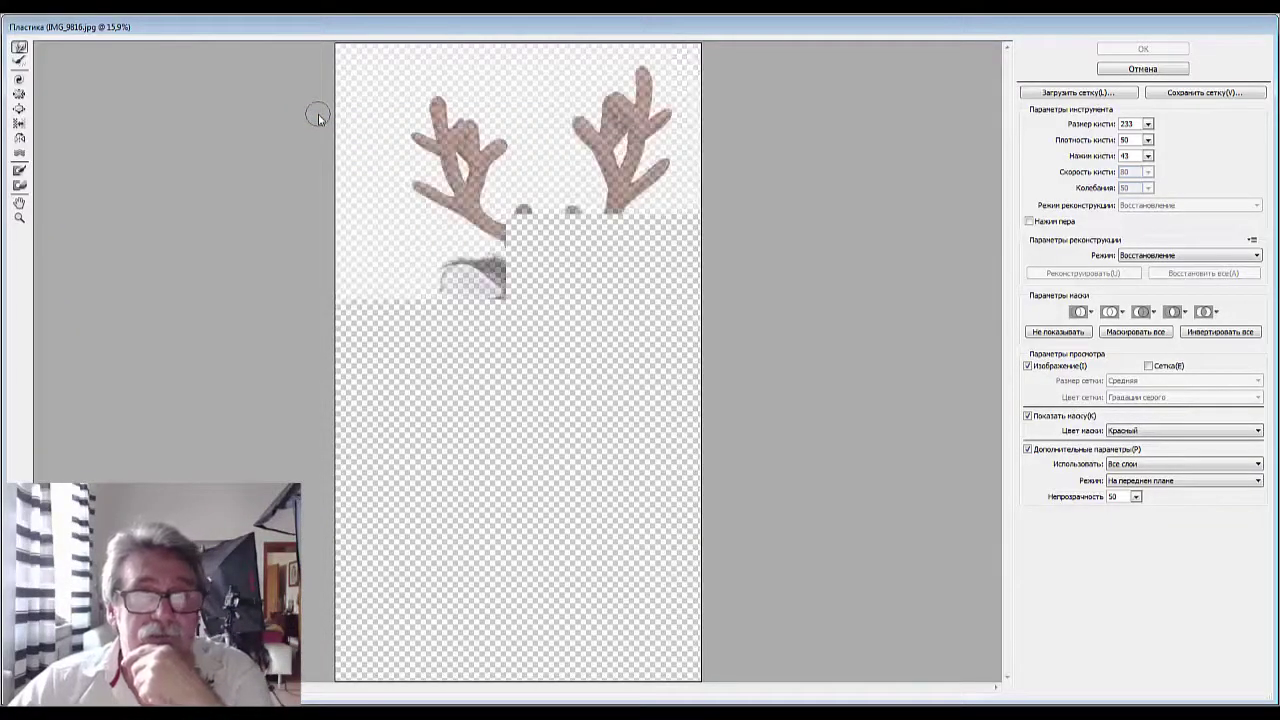
pyautogui.click(1030, 450)
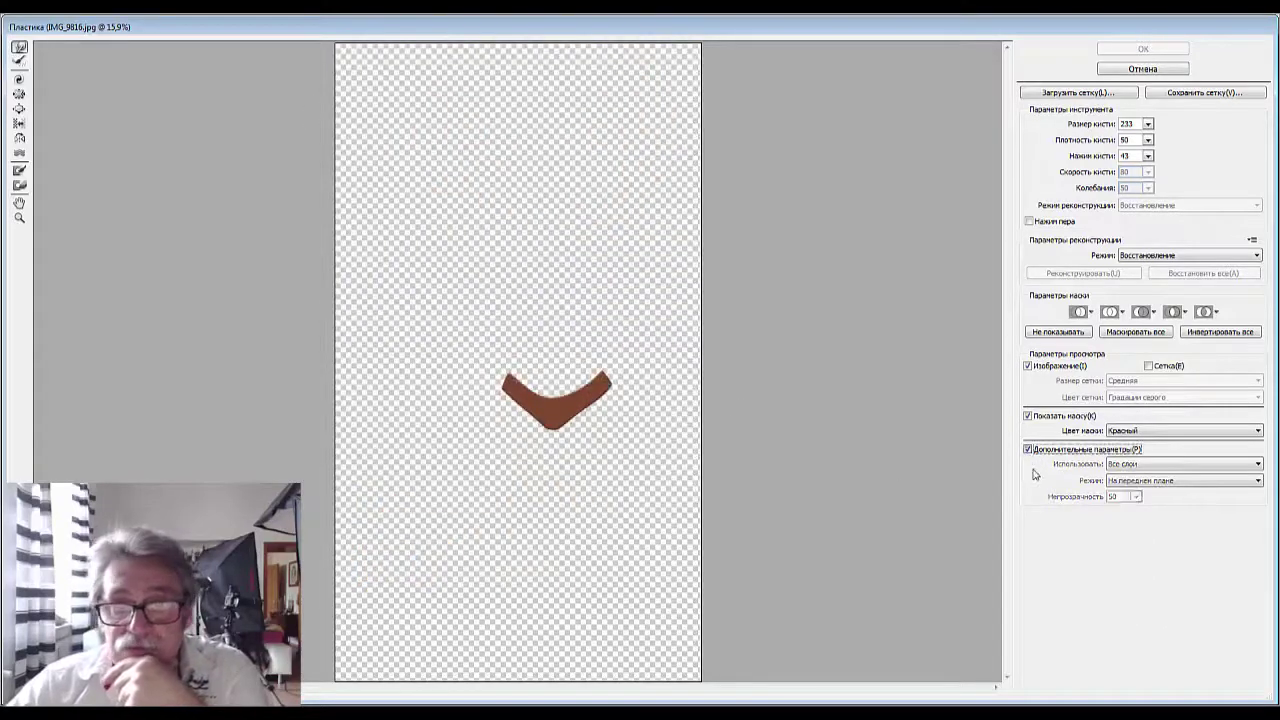
pyautogui.hotkey('ctrl', '+')
pyautogui.hotkey('ctrl', '+')
pyautogui.hotkey('ctrl', '+')
pyautogui.hotkey('ctrl', '+')
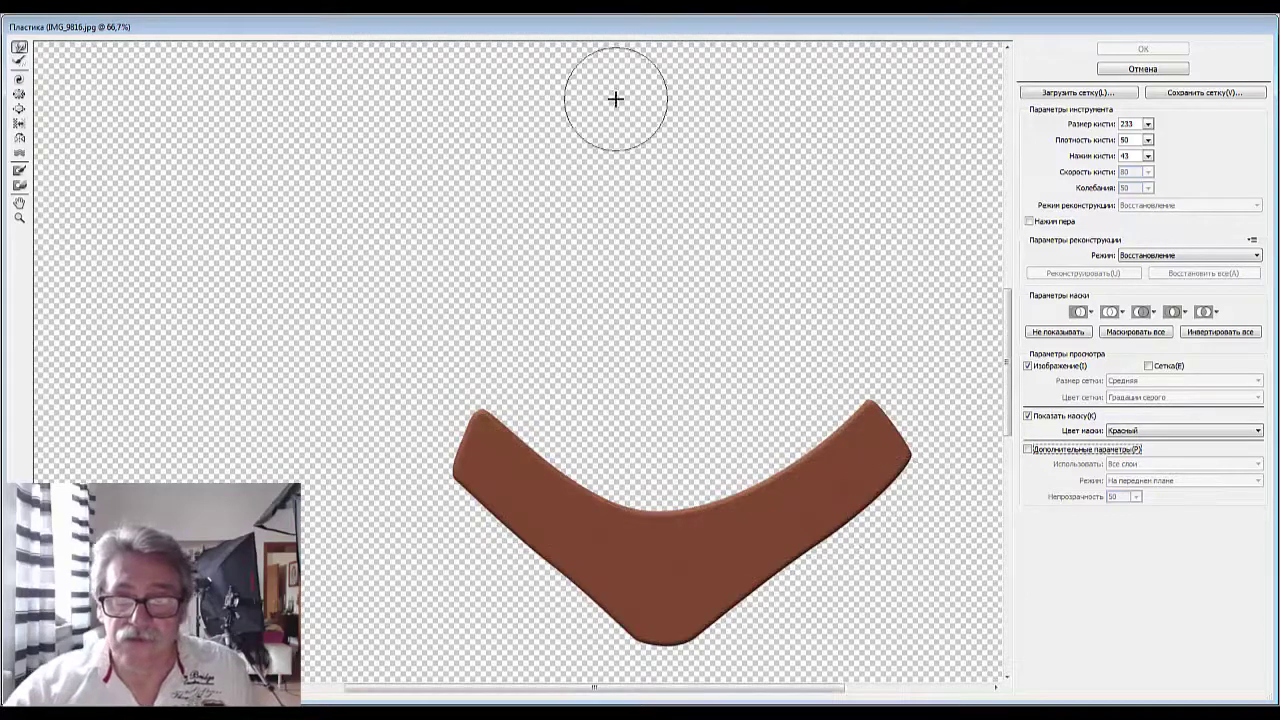
pyautogui.moveTo(786, 543); pyautogui.dragTo(751, 557)
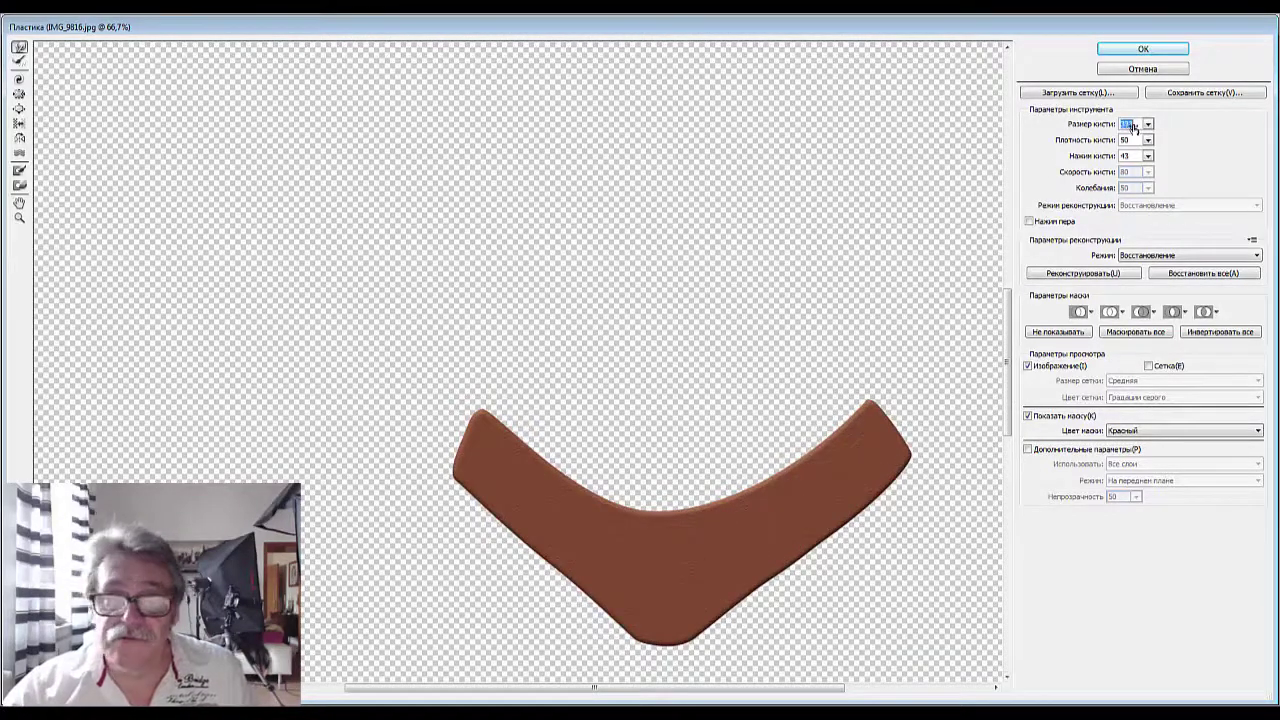
pyautogui.press('Return')
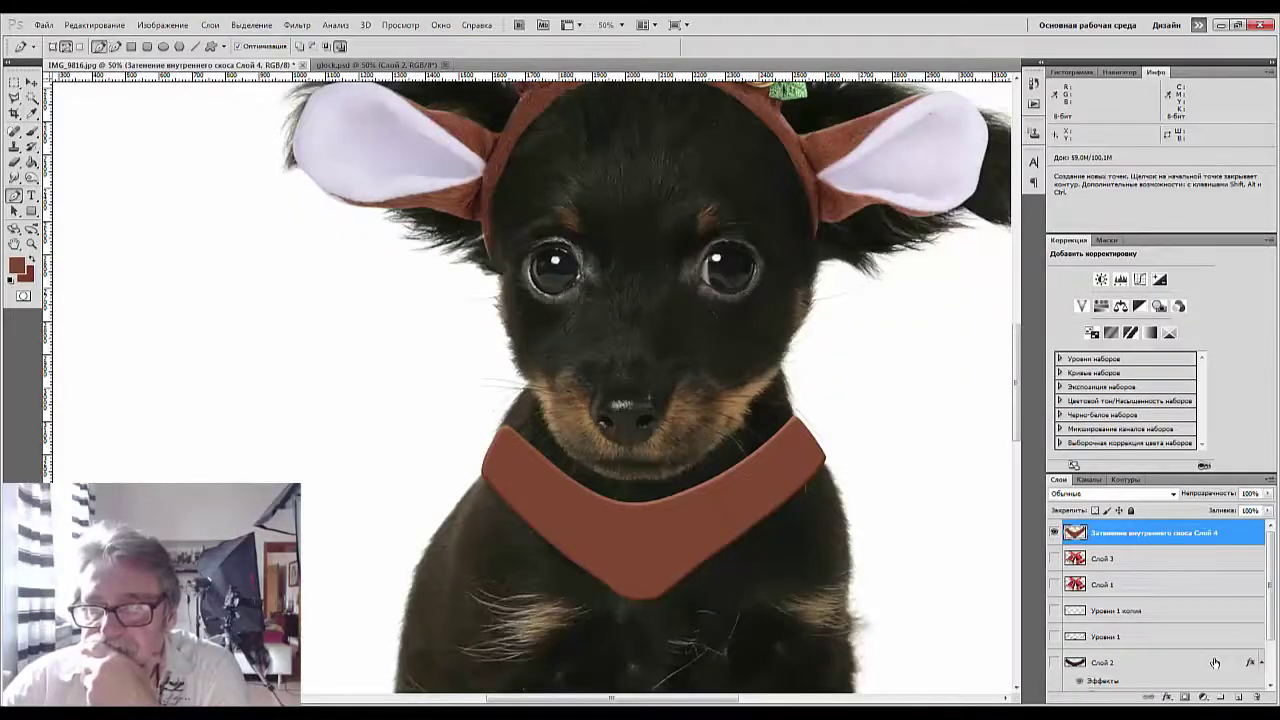
# Darken the scarf with a clipped Levels adjustment, midtones 0.81 and output white 184, and merge it into the scarf layer.
pyautogui.click(1120, 279)
pyautogui.moveTo(1127, 349); pyautogui.dragTo(1134, 347)
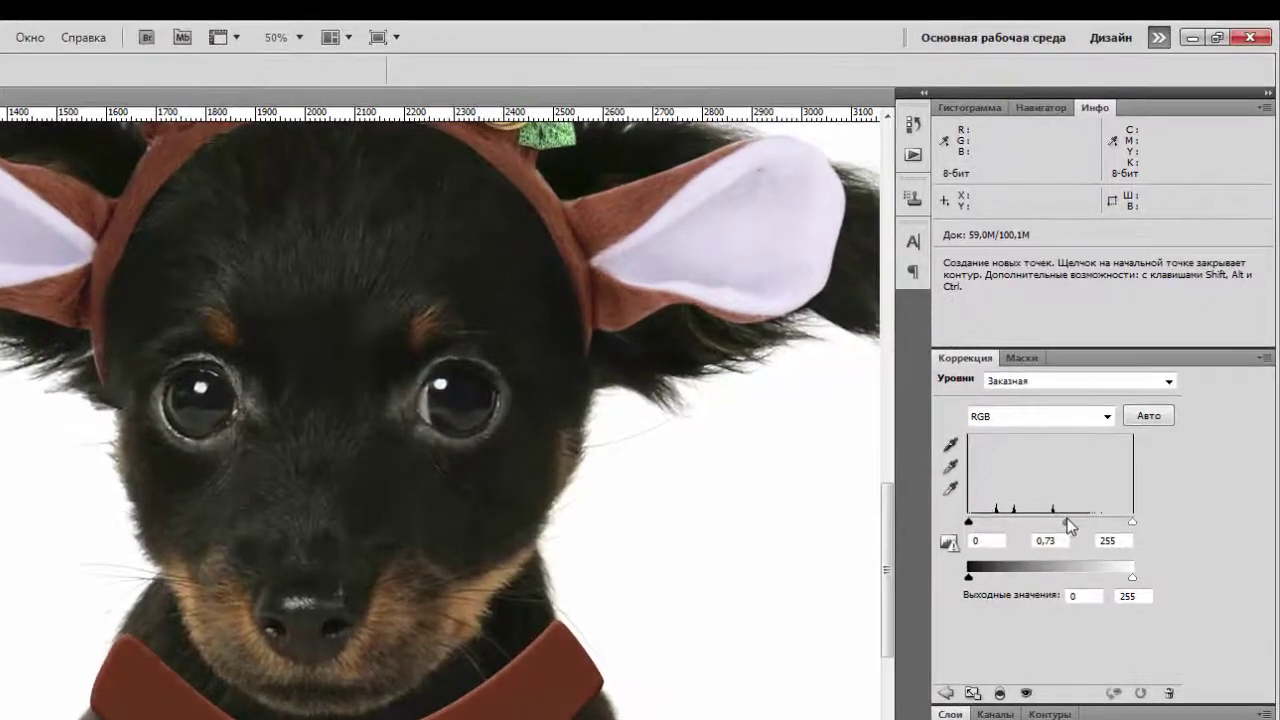
pyautogui.moveTo(1067, 520); pyautogui.dragTo(1063, 522)
pyautogui.moveTo(1133, 577); pyautogui.dragTo(1092, 577)
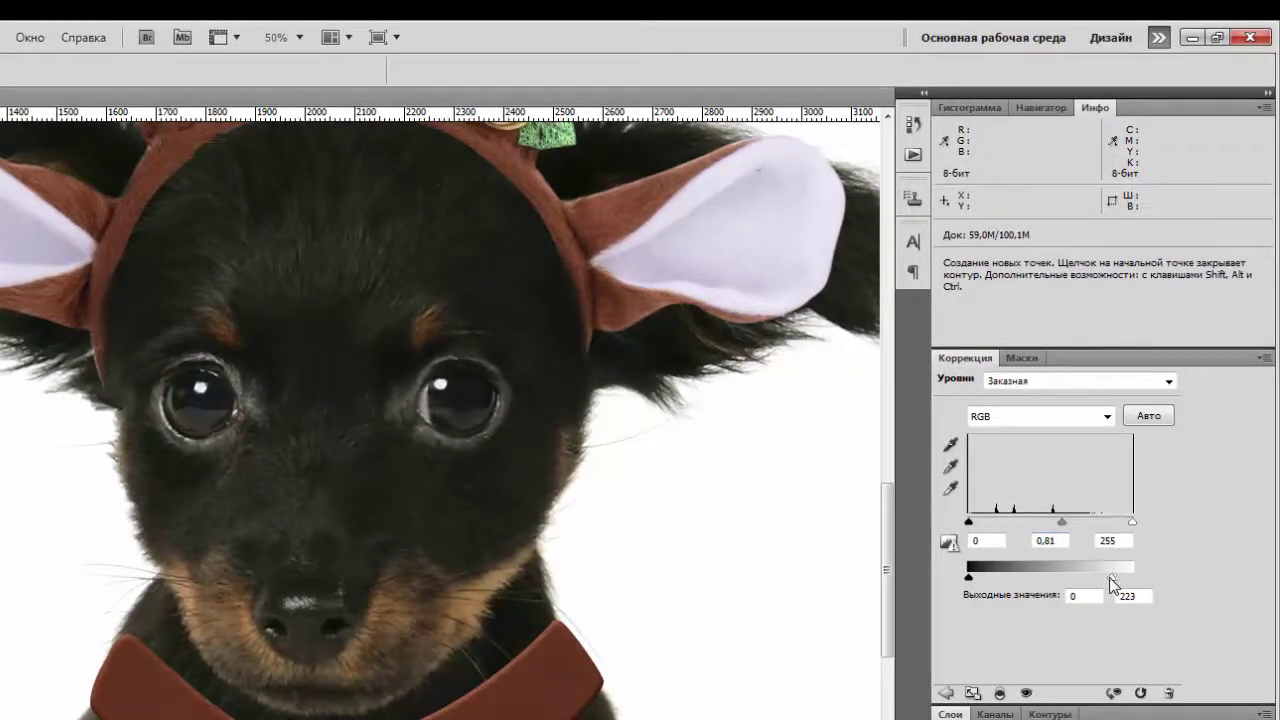
pyautogui.moveTo(1102, 505); pyautogui.dragTo(1079, 501)
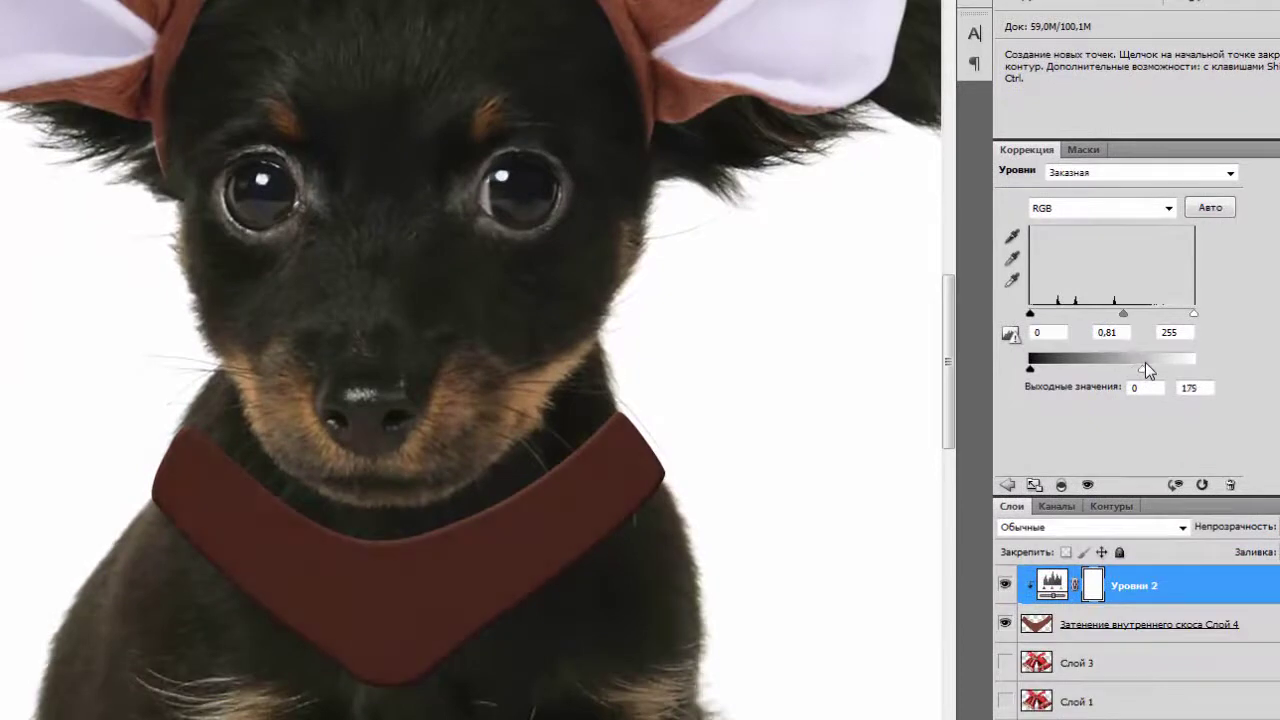
pyautogui.moveTo(1145, 362)
pyautogui.mouseDown()
pyautogui.moveTo(1160, 362)
pyautogui.moveTo(1147, 362)
pyautogui.mouseUp()
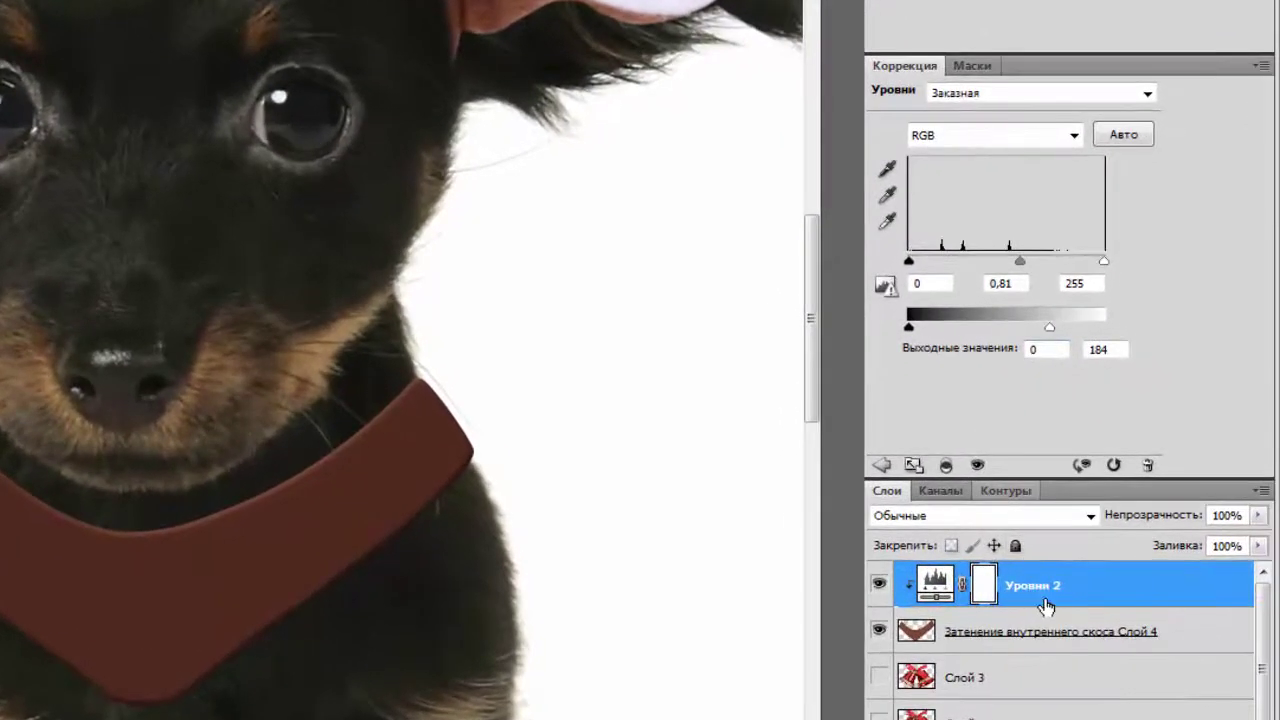
pyautogui.click(1048, 603)
pyautogui.press('Delete')
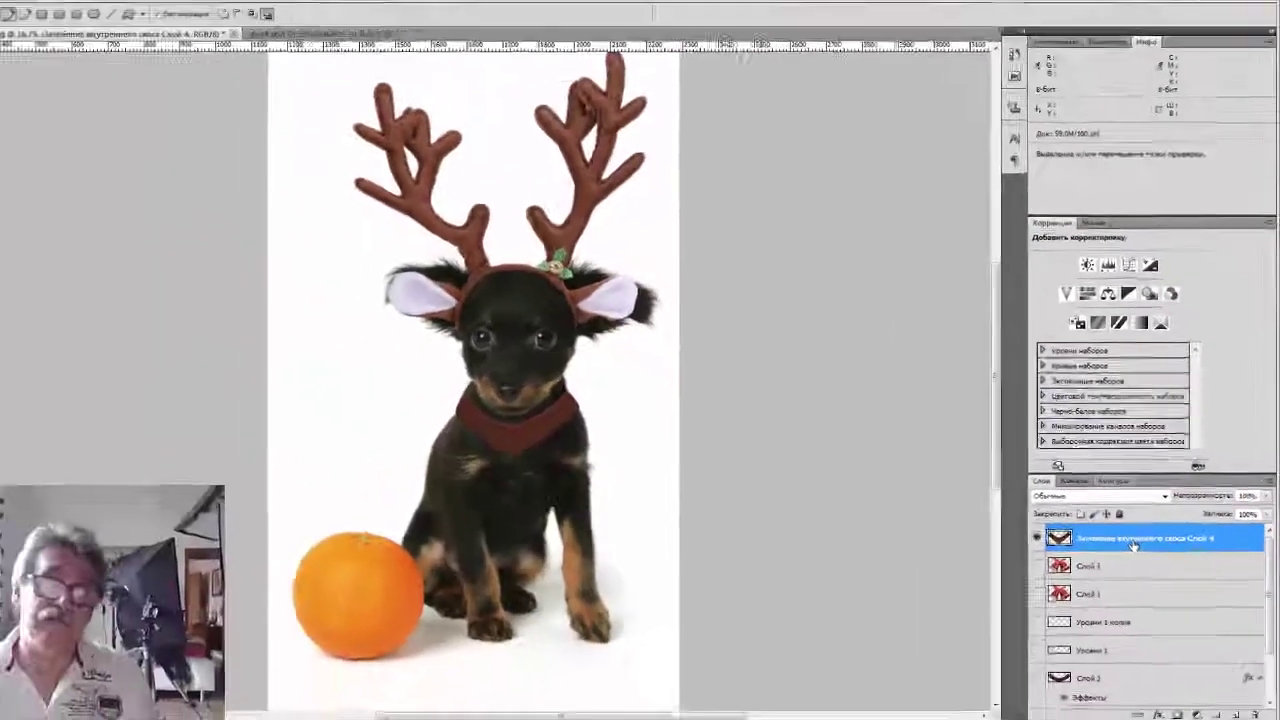
# Draw a curved pen path just inside the scarf's upper edge, from one upper corner through the middle to the other.
pyautogui.hotkey('ctrl', '+')
pyautogui.hotkey('ctrl', '+')
pyautogui.hotkey('ctrl', '+')
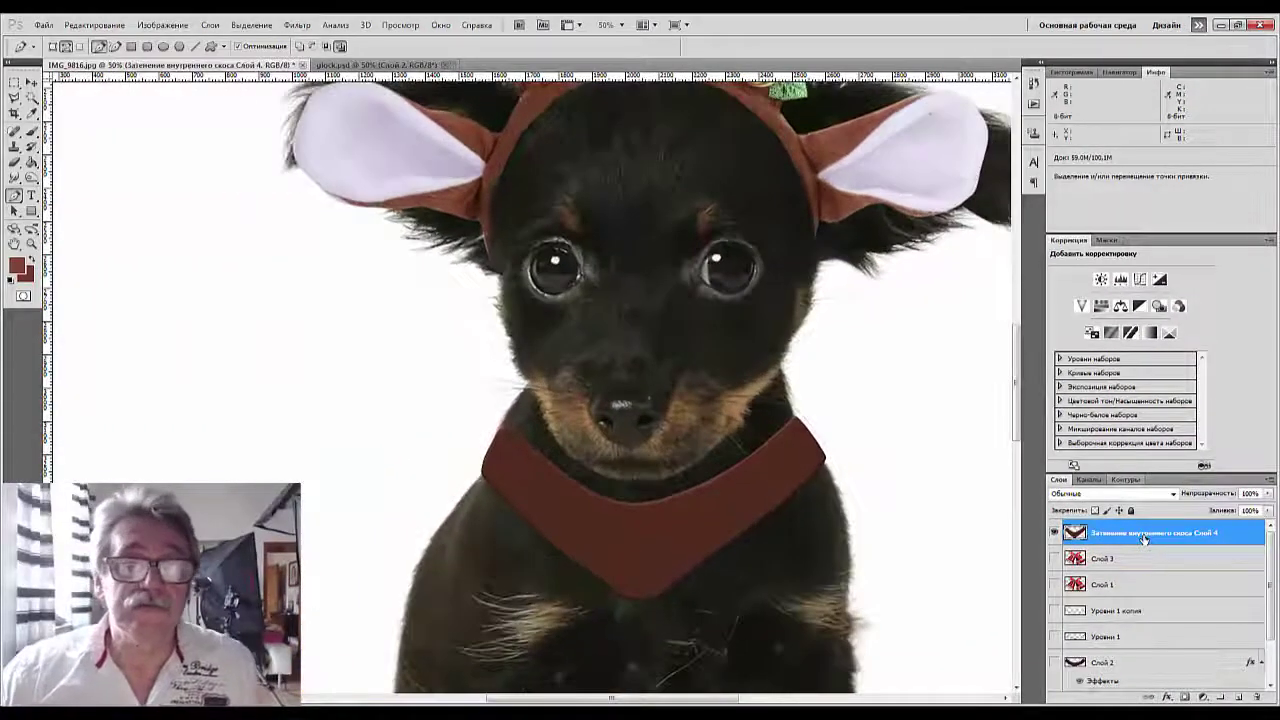
pyautogui.hotkey('ctrl', '+')
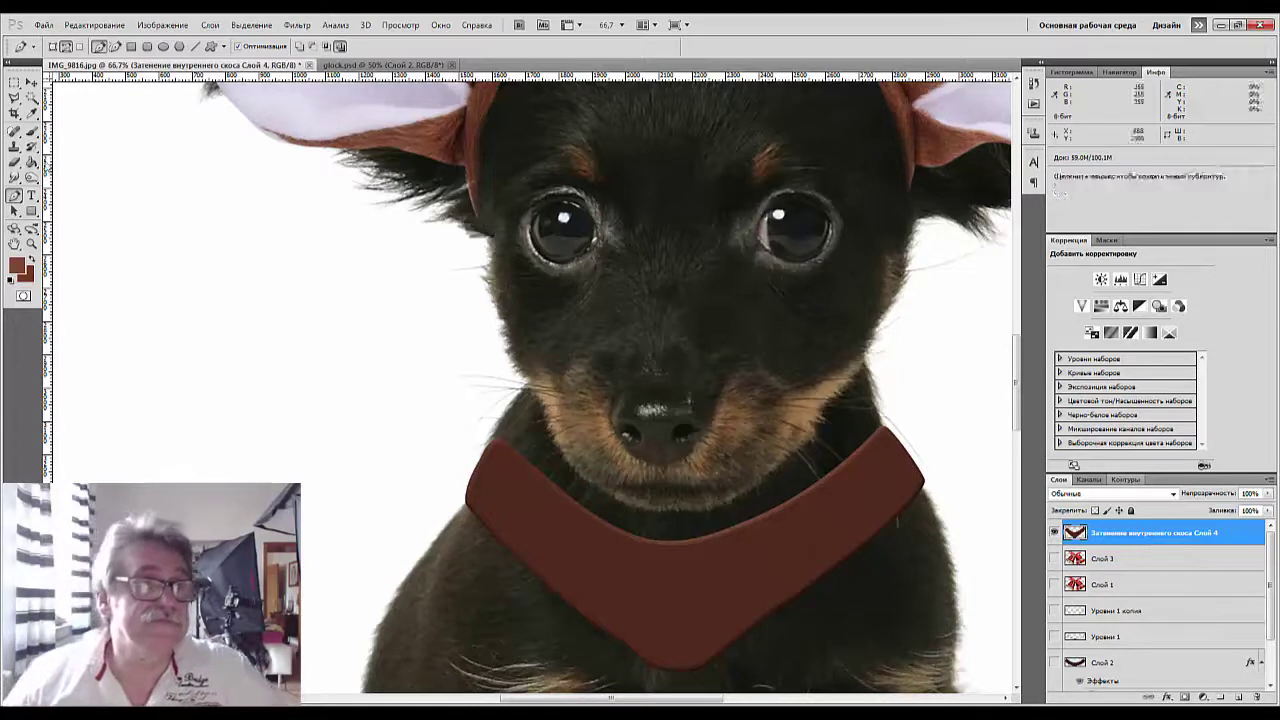
pyautogui.click(887, 436)
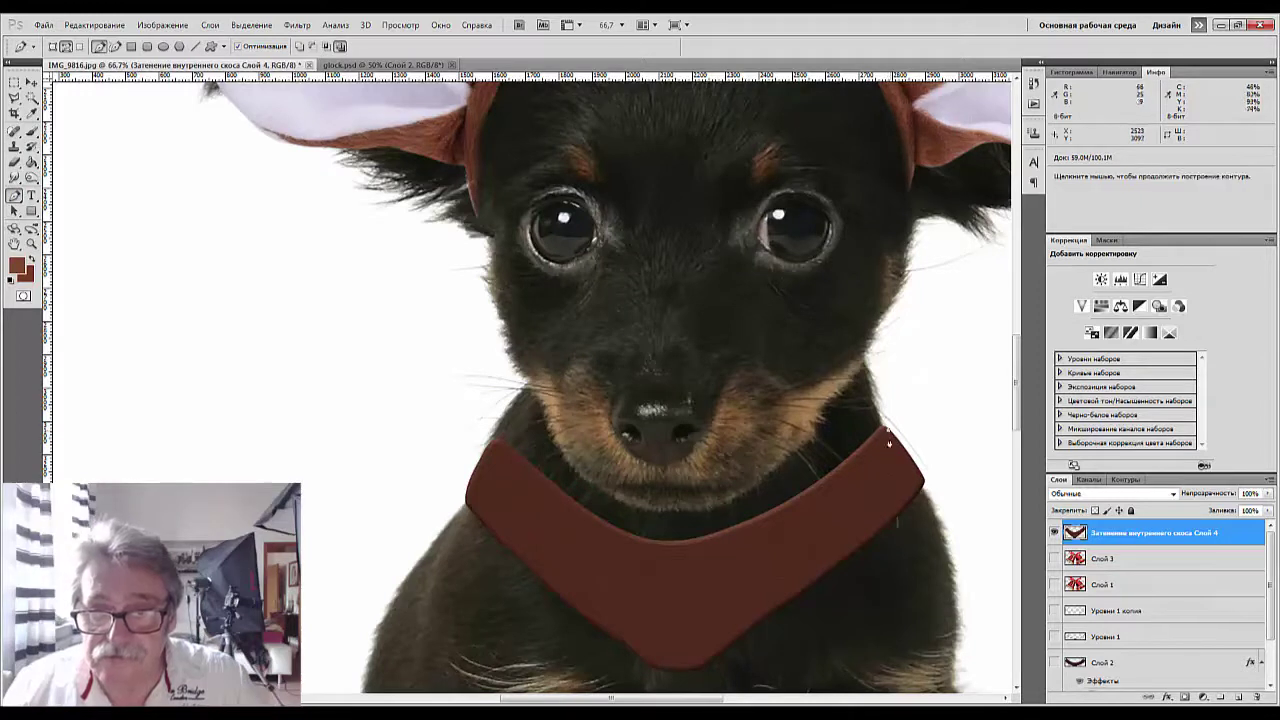
pyautogui.moveTo(687, 555); pyautogui.dragTo(556, 557)
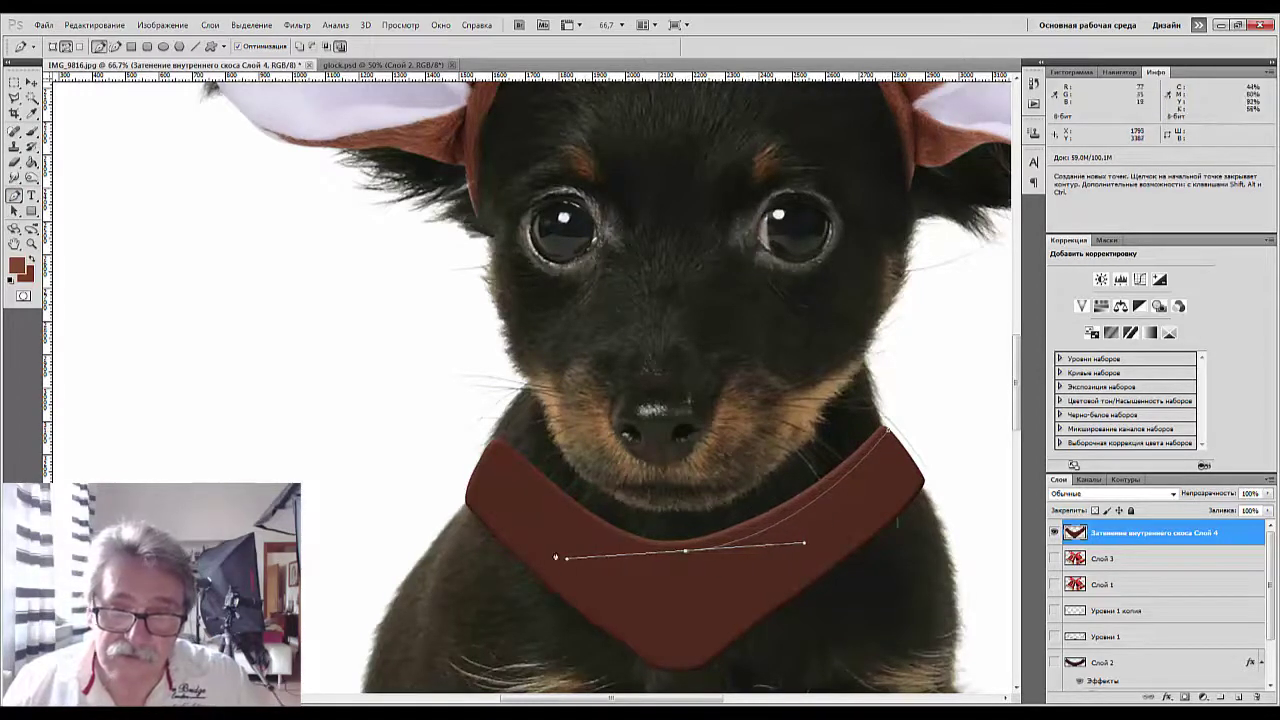
pyautogui.click(497, 452)
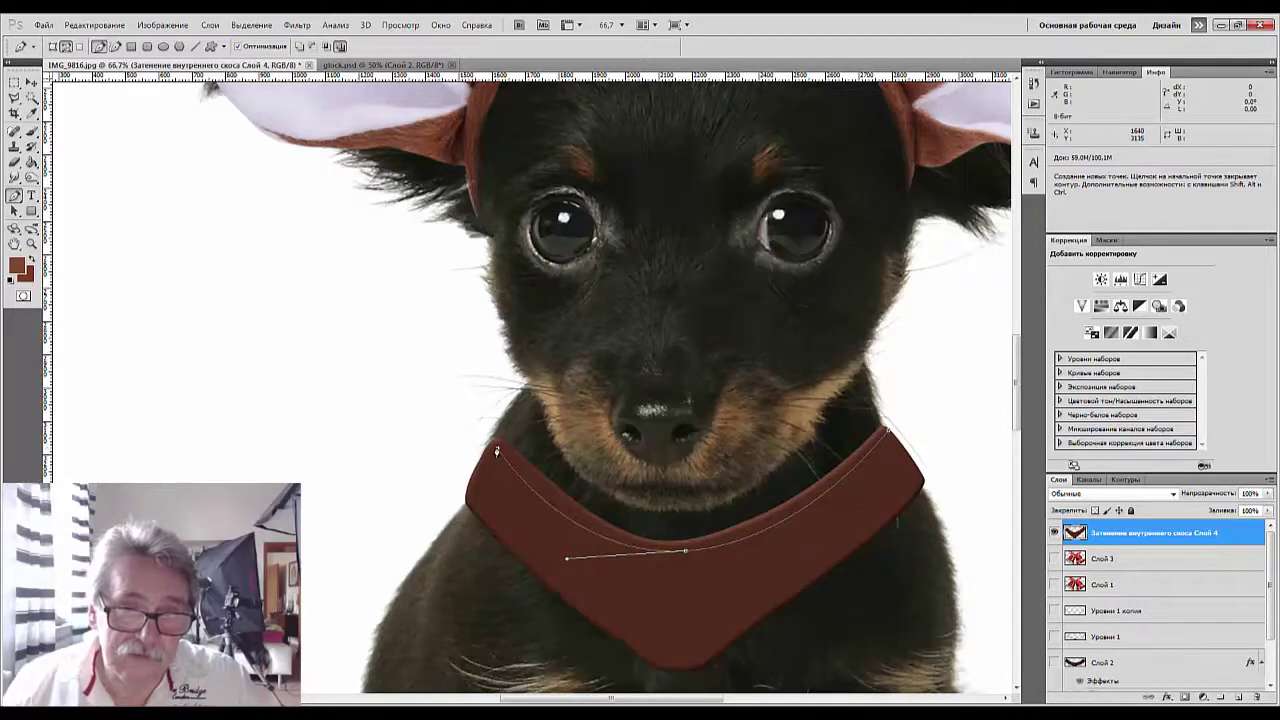
pyautogui.moveTo(497, 452); pyautogui.dragTo(493, 446)
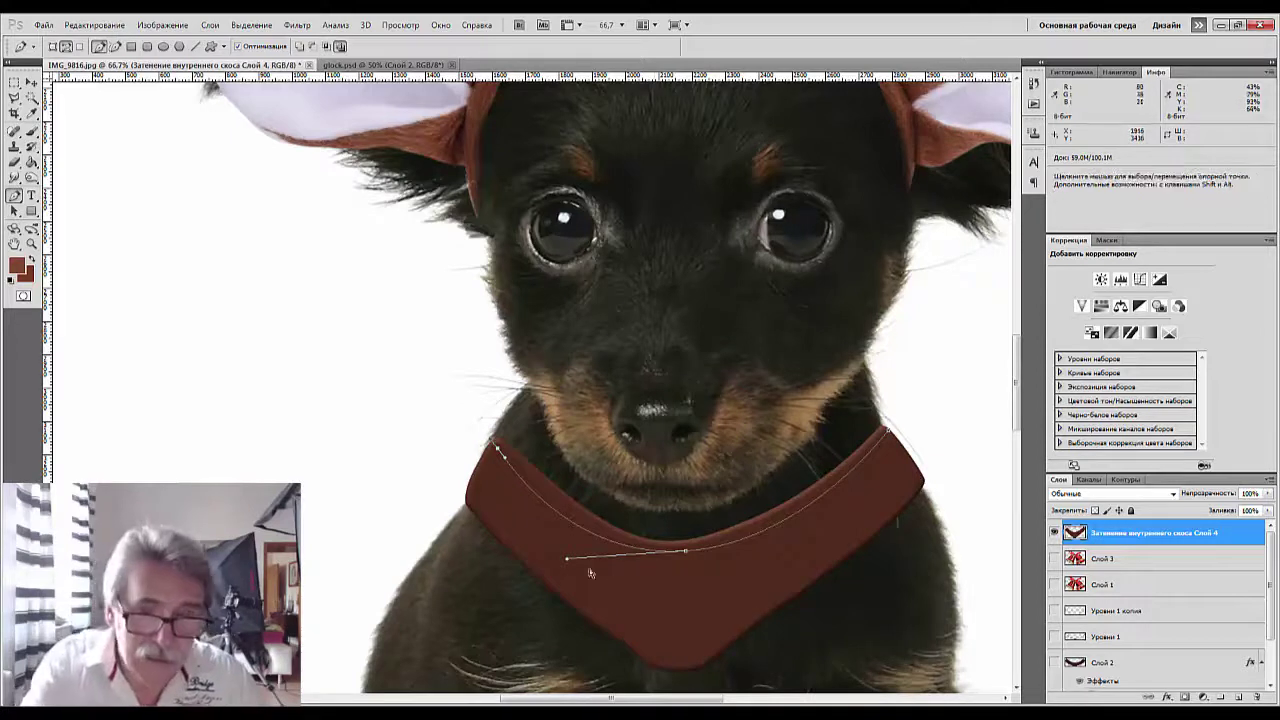
# Refine the path's direction handles and middle anchor point so the curve runs parallel to the scarf's upper edge.
pyautogui.moveTo(567, 563); pyautogui.dragTo(600, 561)
pyautogui.moveTo(505, 460); pyautogui.dragTo(511, 461)
pyautogui.click(686, 555)
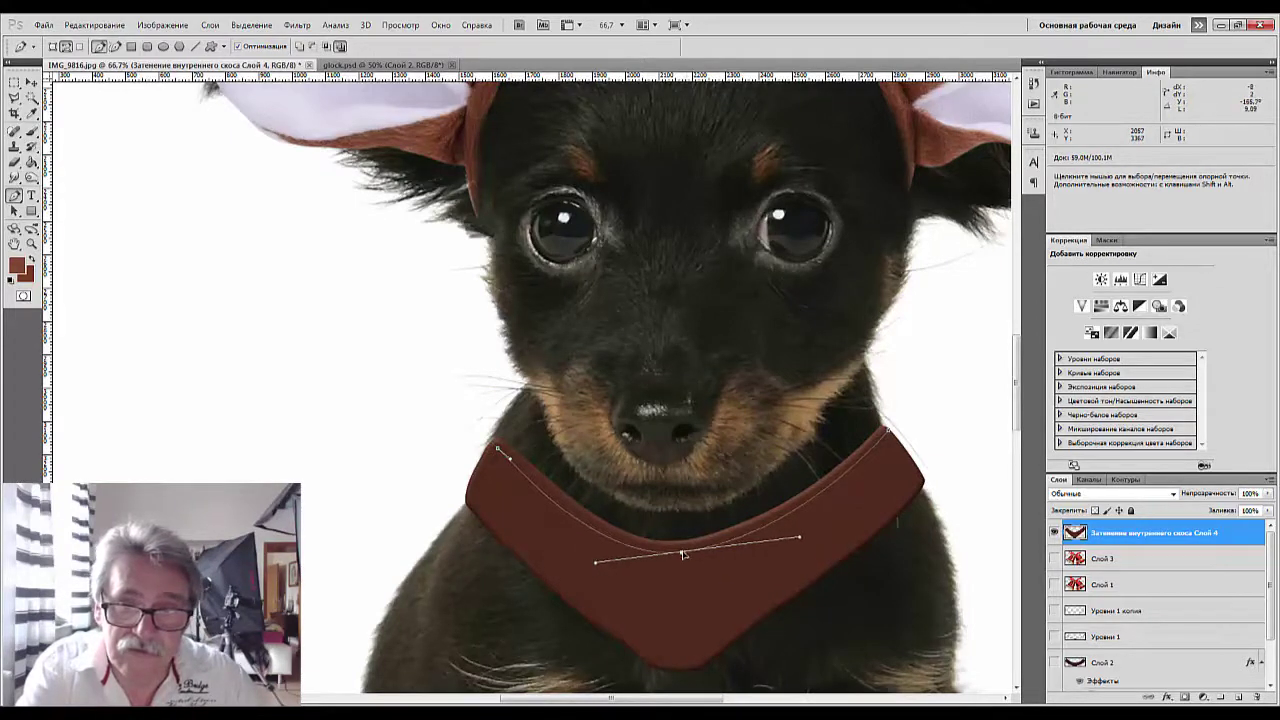
pyautogui.moveTo(684, 555); pyautogui.dragTo(684, 552)
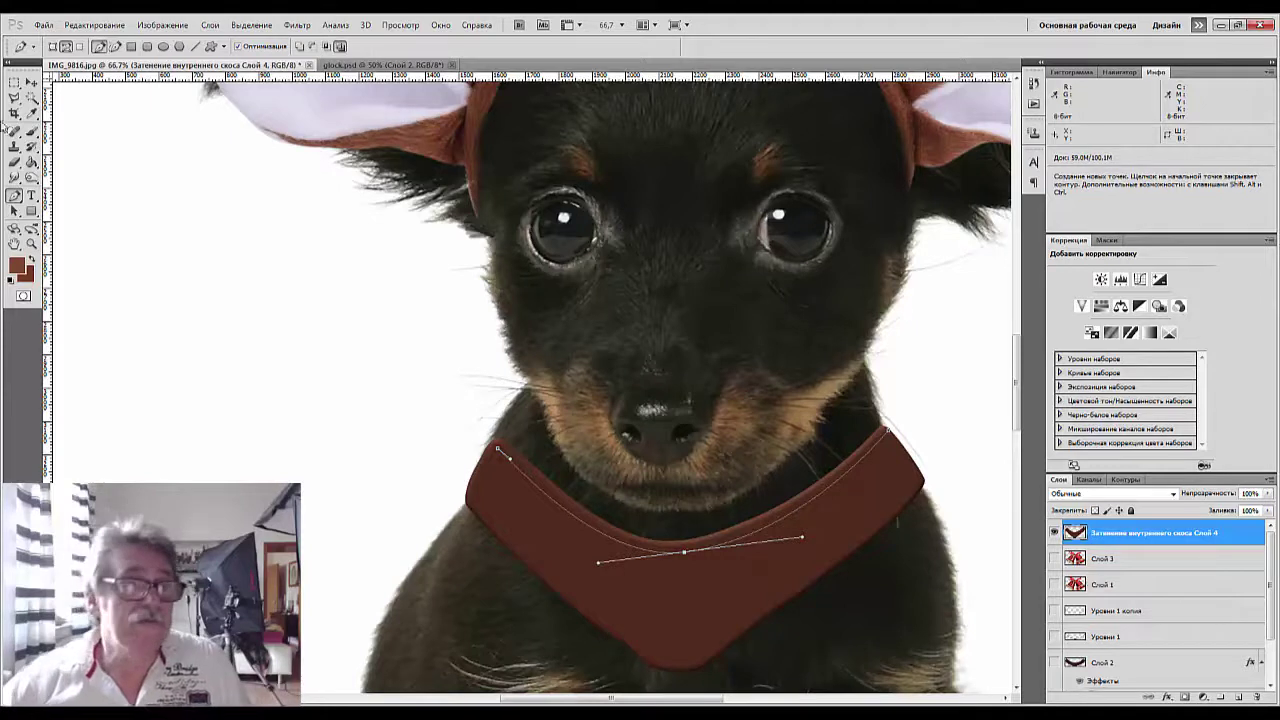
# Activate the Brush tool and set the foreground color to a lighter brown, a1664b.
pyautogui.click(32, 131)
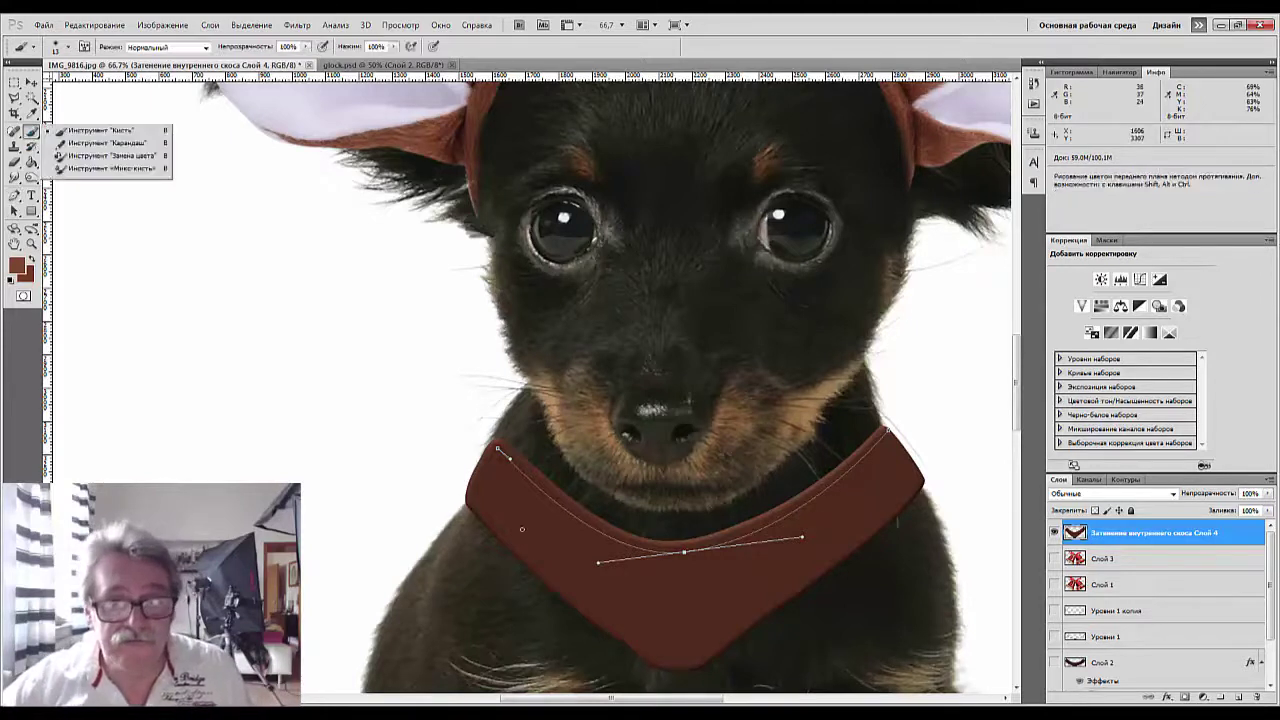
pyautogui.click(17, 268)
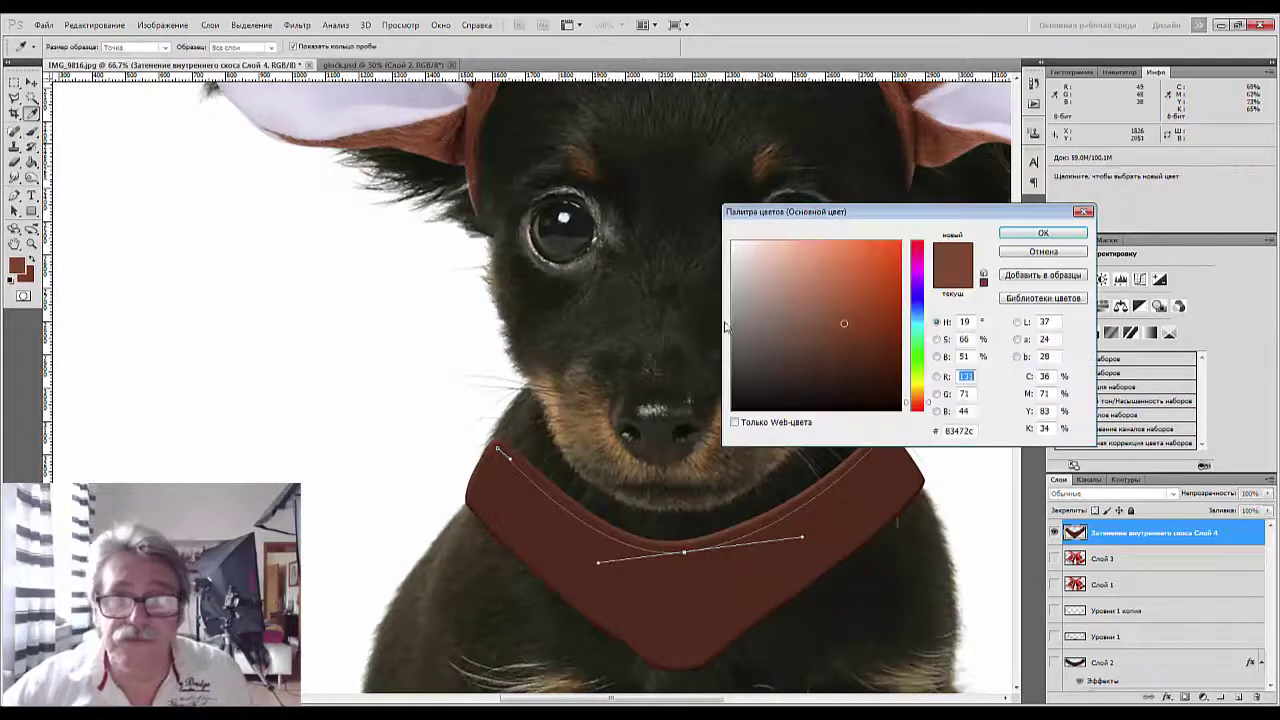
pyautogui.click(866, 306)
pyautogui.moveTo(869, 297); pyautogui.dragTo(820, 303)
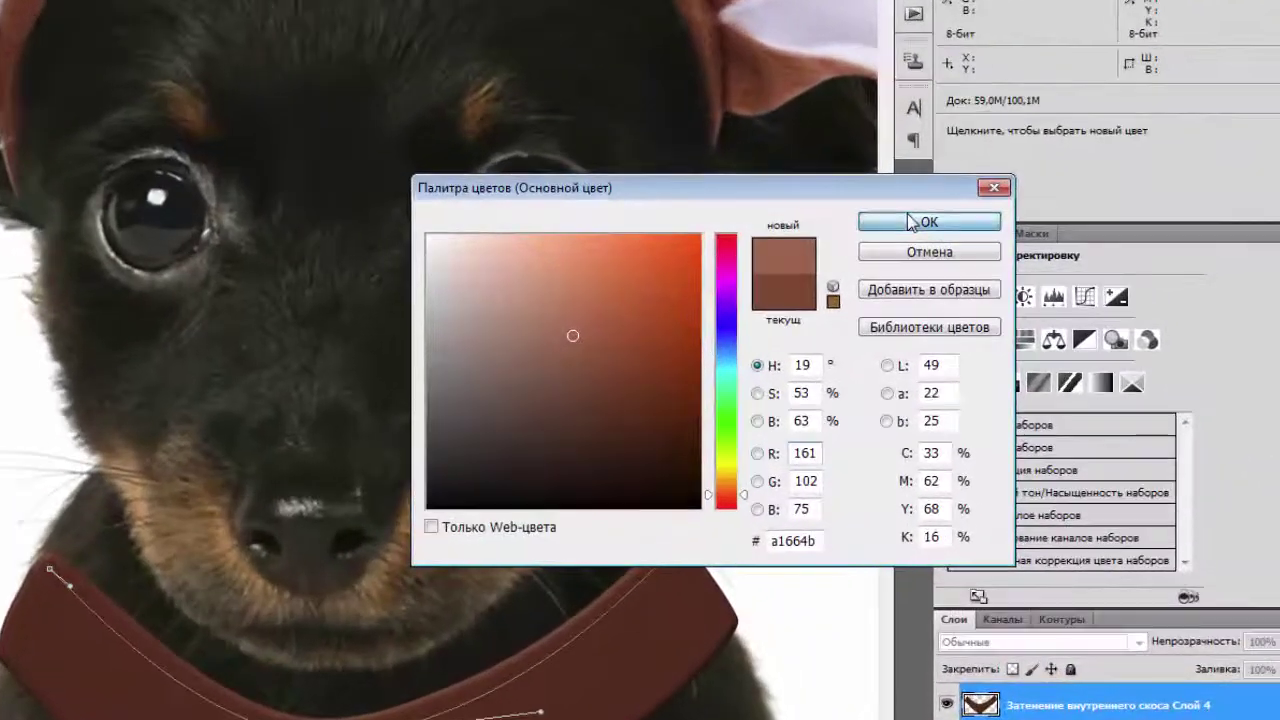
pyautogui.click(1043, 232)
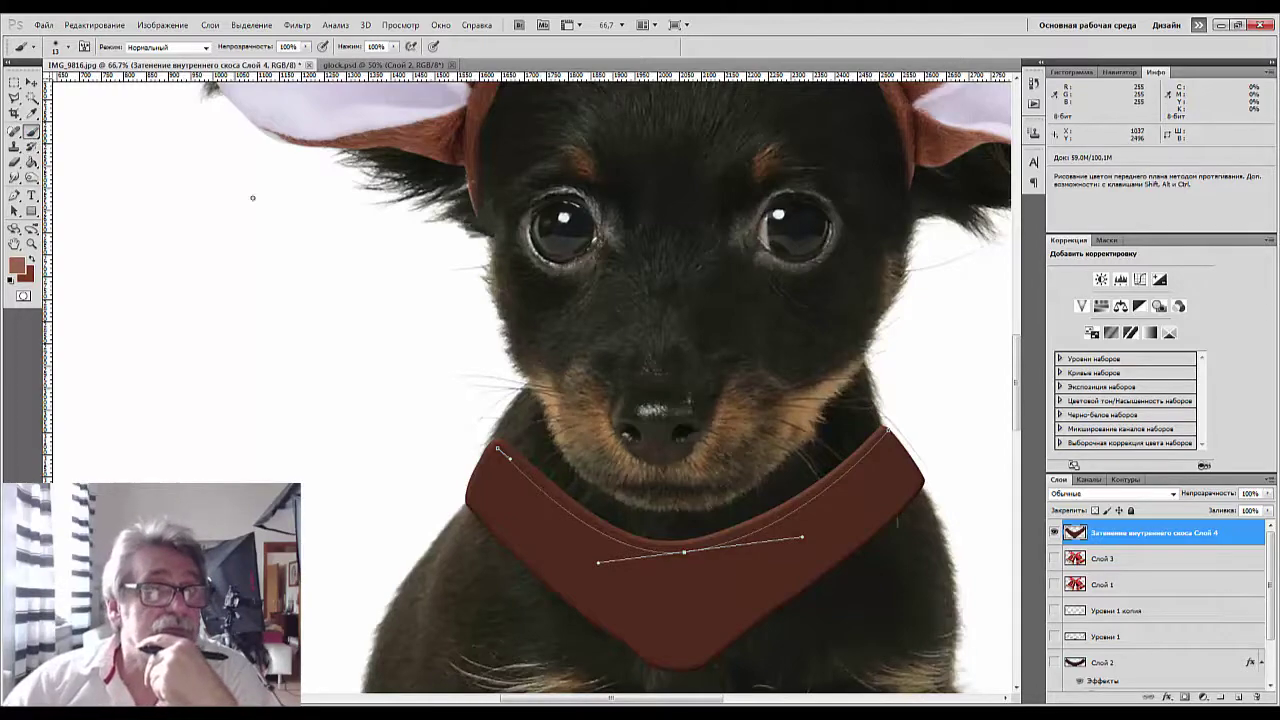
# Check the brush tip settings, reactivate the Pen tool, and add a new empty layer above the scarf layer.
pyautogui.rightClick(560, 527)
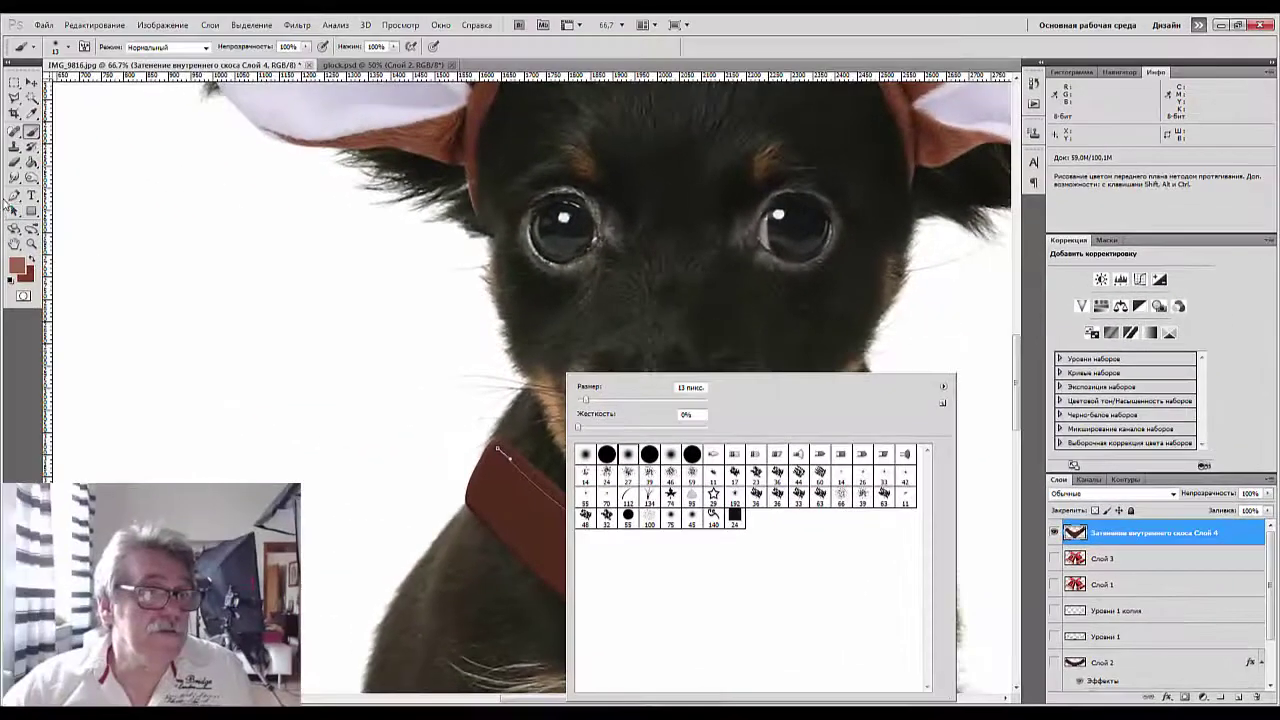
pyautogui.click(14, 195)
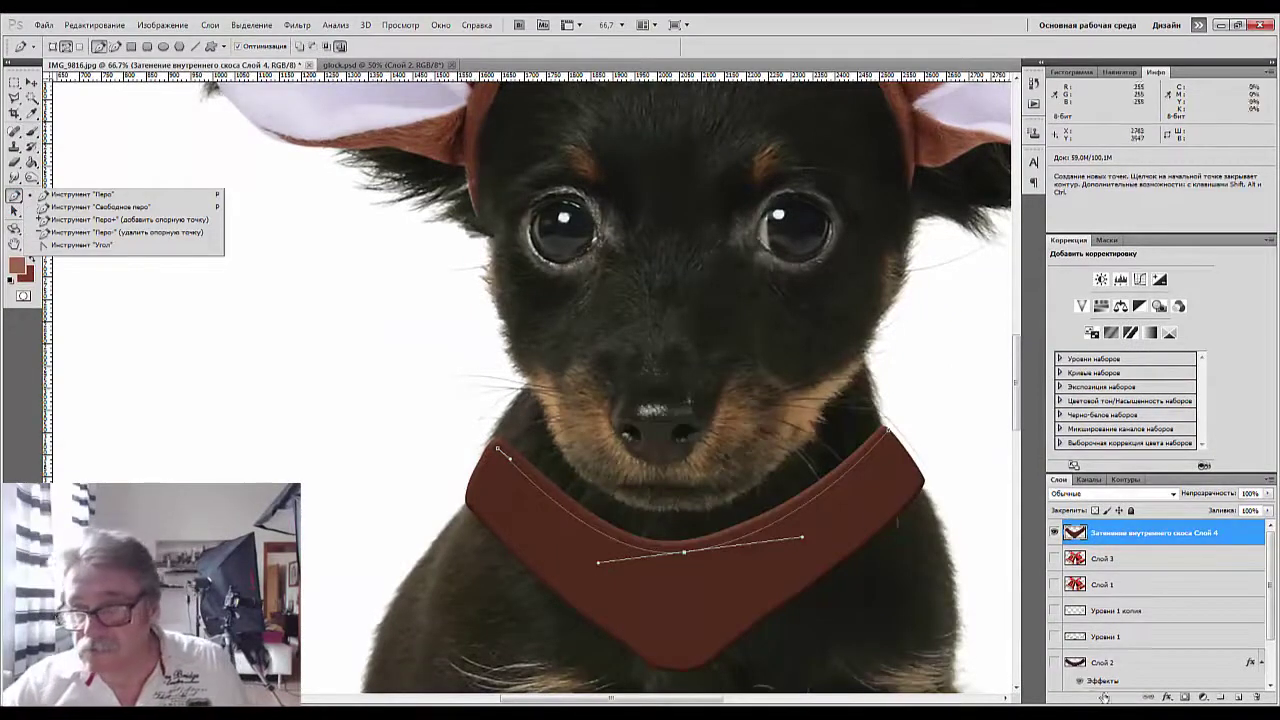
pyautogui.click(1238, 697)
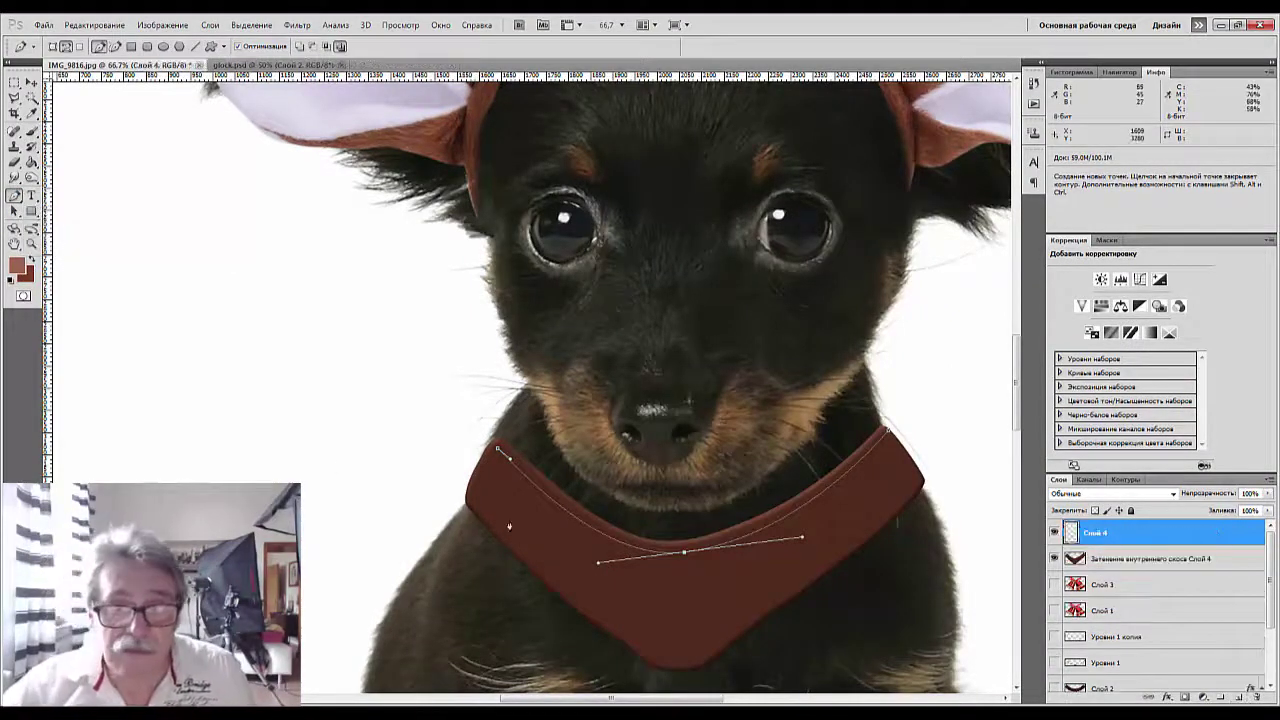
# Try stroking the path with the 13 px brush without simulated pressure, and undo the stroke.
pyautogui.rightClick(534, 487)
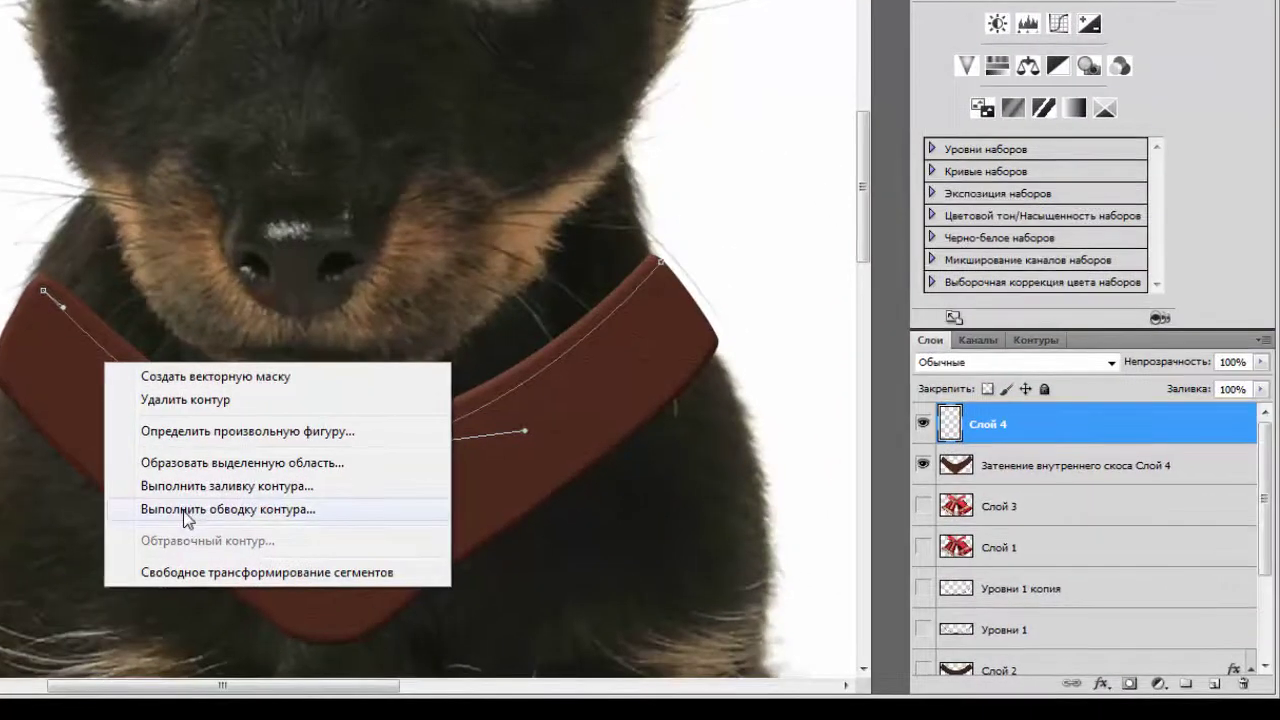
pyautogui.click(184, 511)
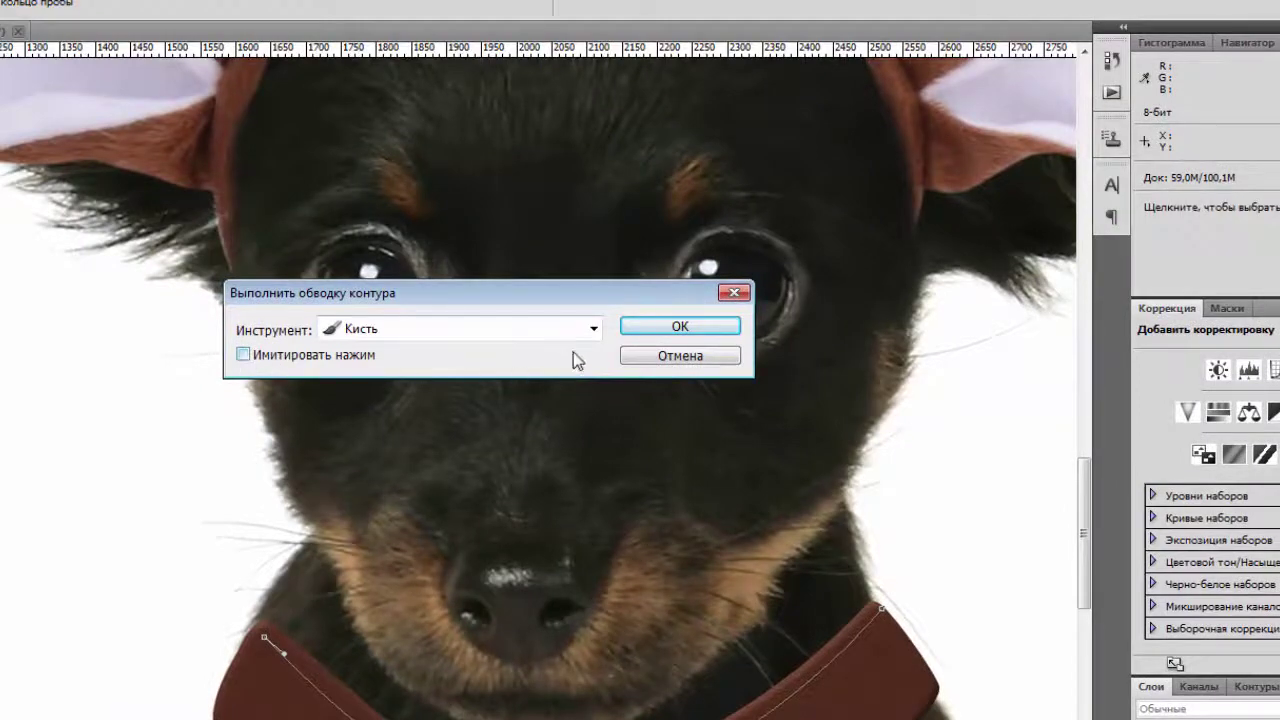
pyautogui.click(668, 330)
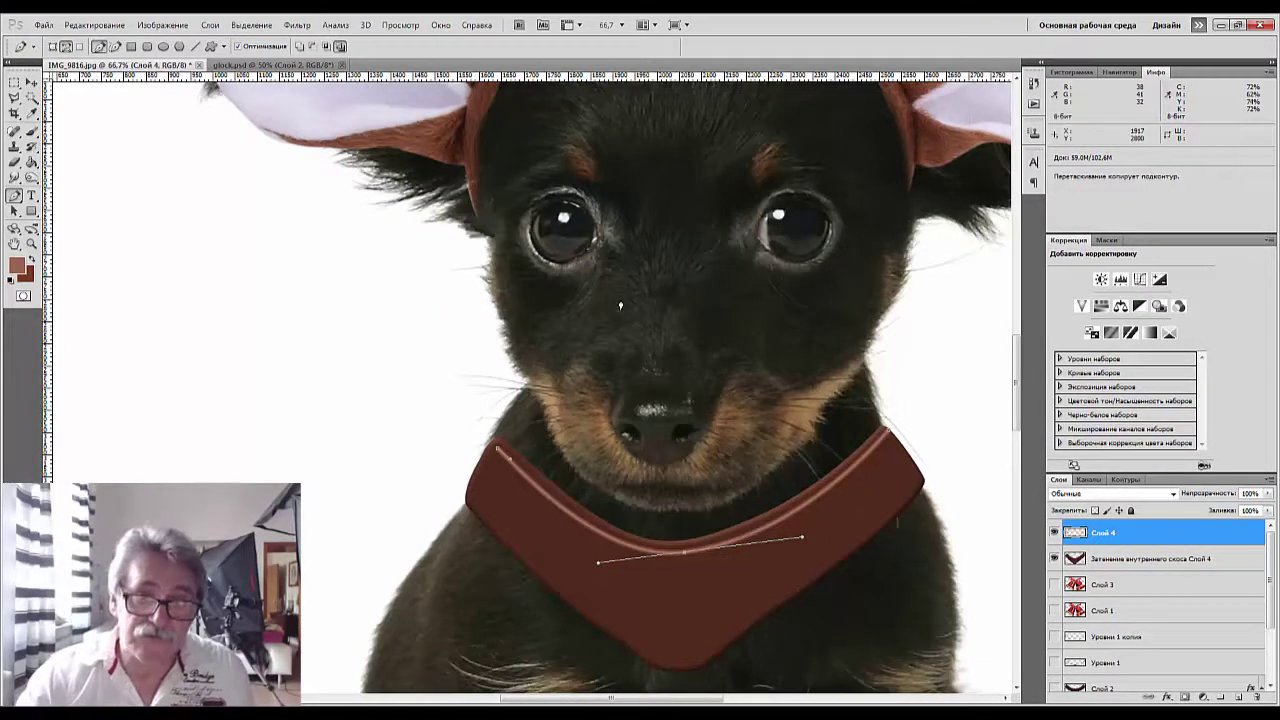
pyautogui.hotkey('ctrl', 'alt', 'z')
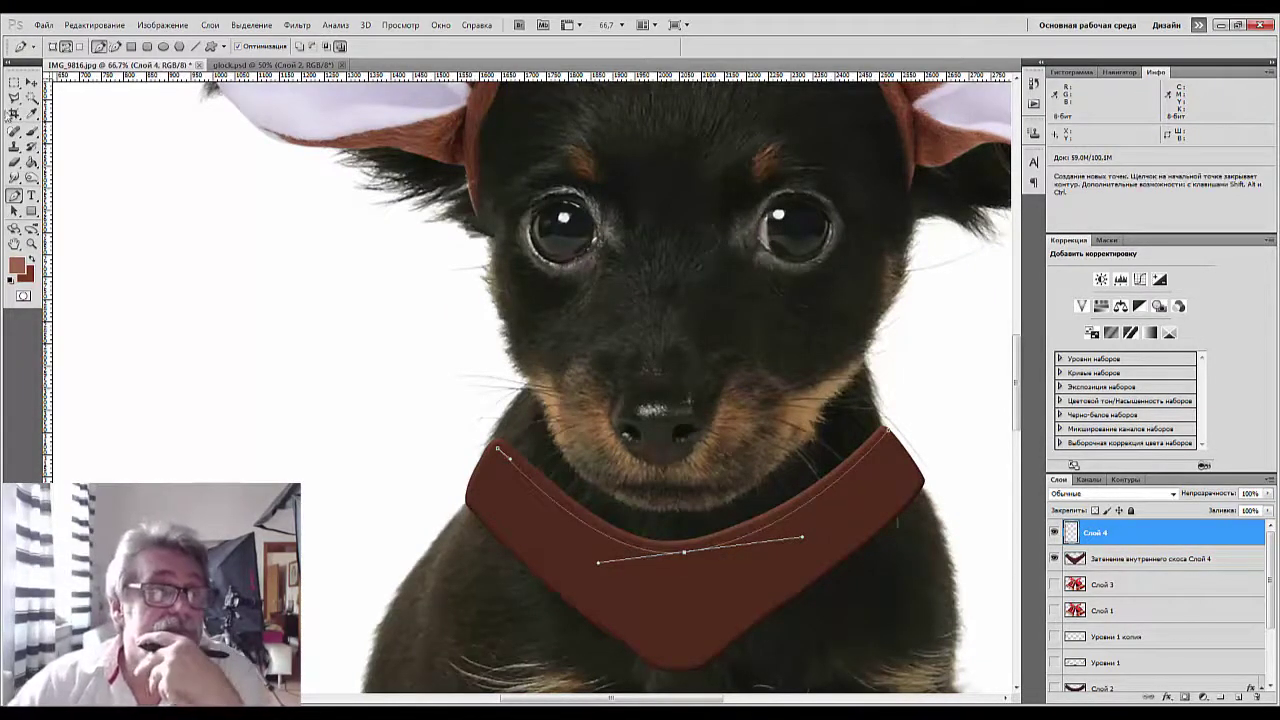
# Reduce the brush size to 8 px and stroke the scarf-edge path with the Brush on the new layer, without simulated pressure.
pyautogui.click(32, 130)
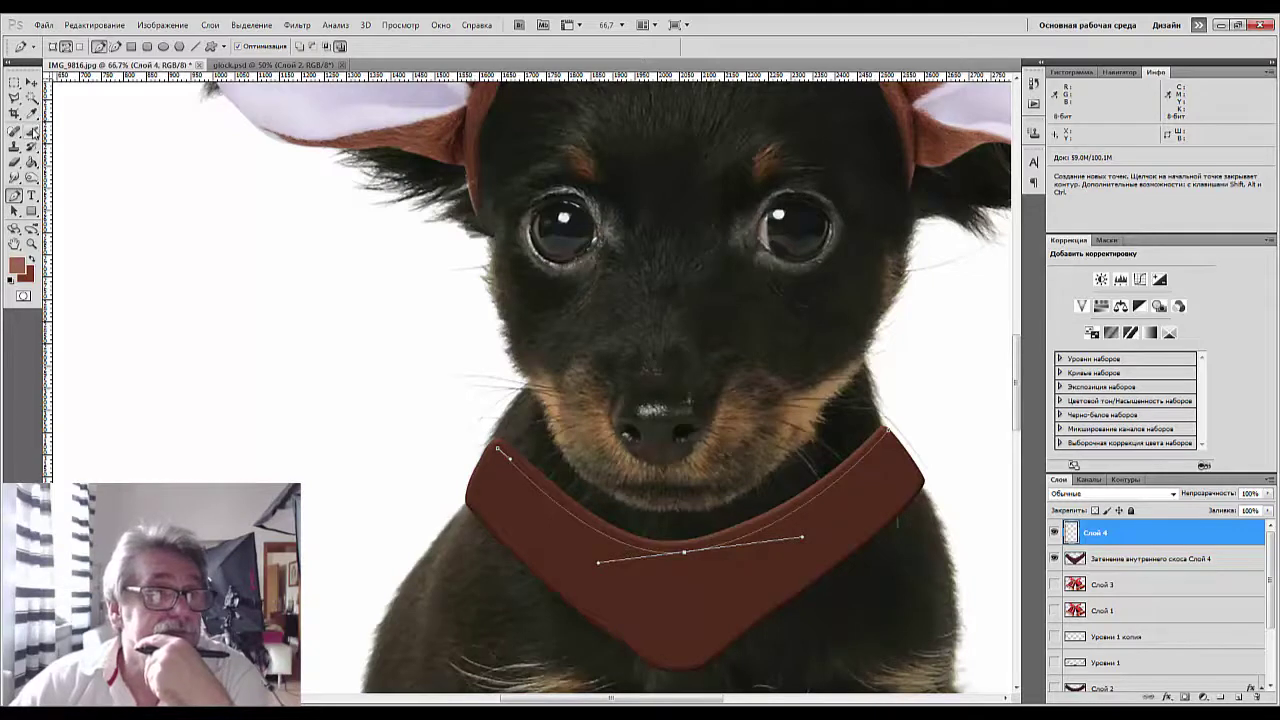
pyautogui.rightClick(604, 402)
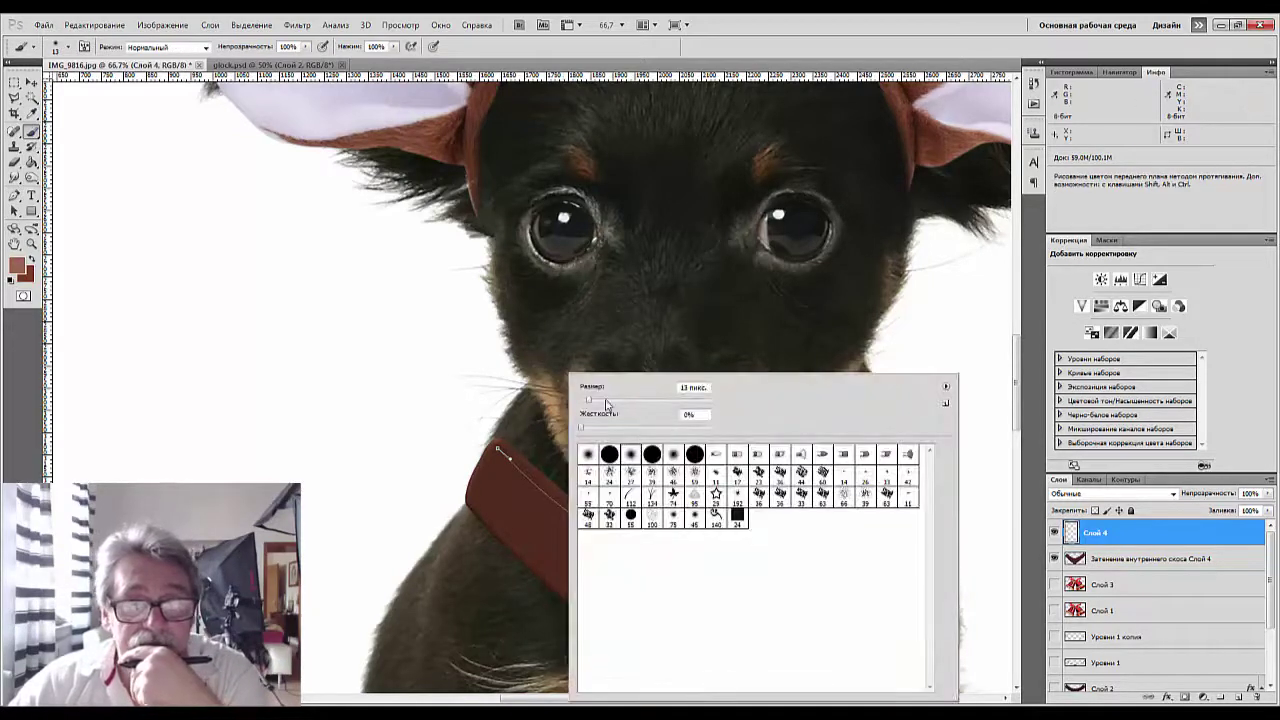
pyautogui.moveTo(589, 402); pyautogui.dragTo(585, 402)
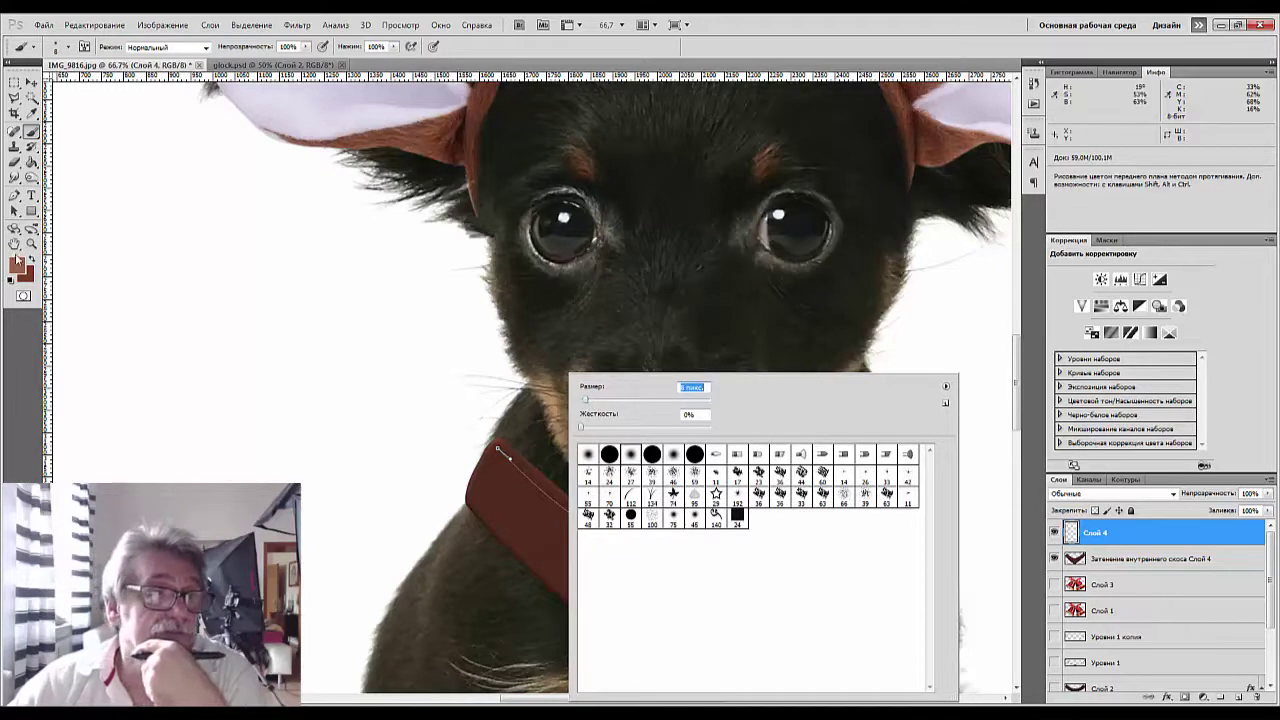
pyautogui.press('Return')
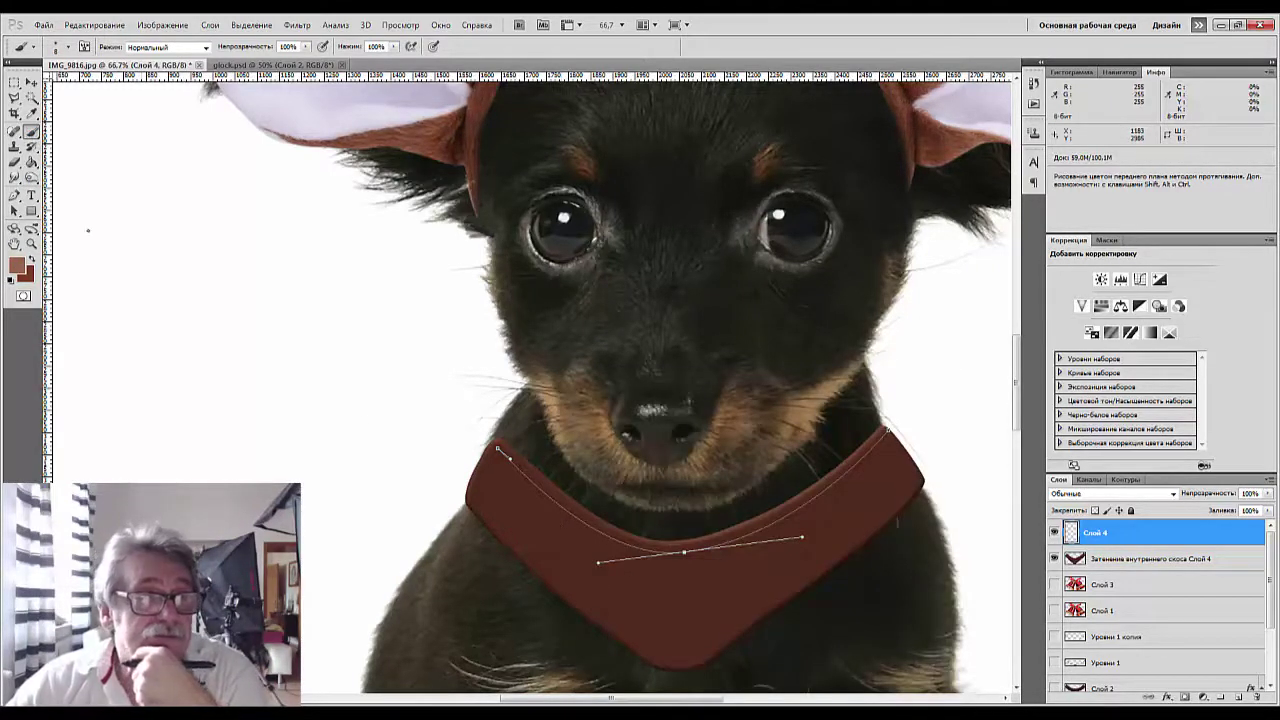
pyautogui.click(15, 196)
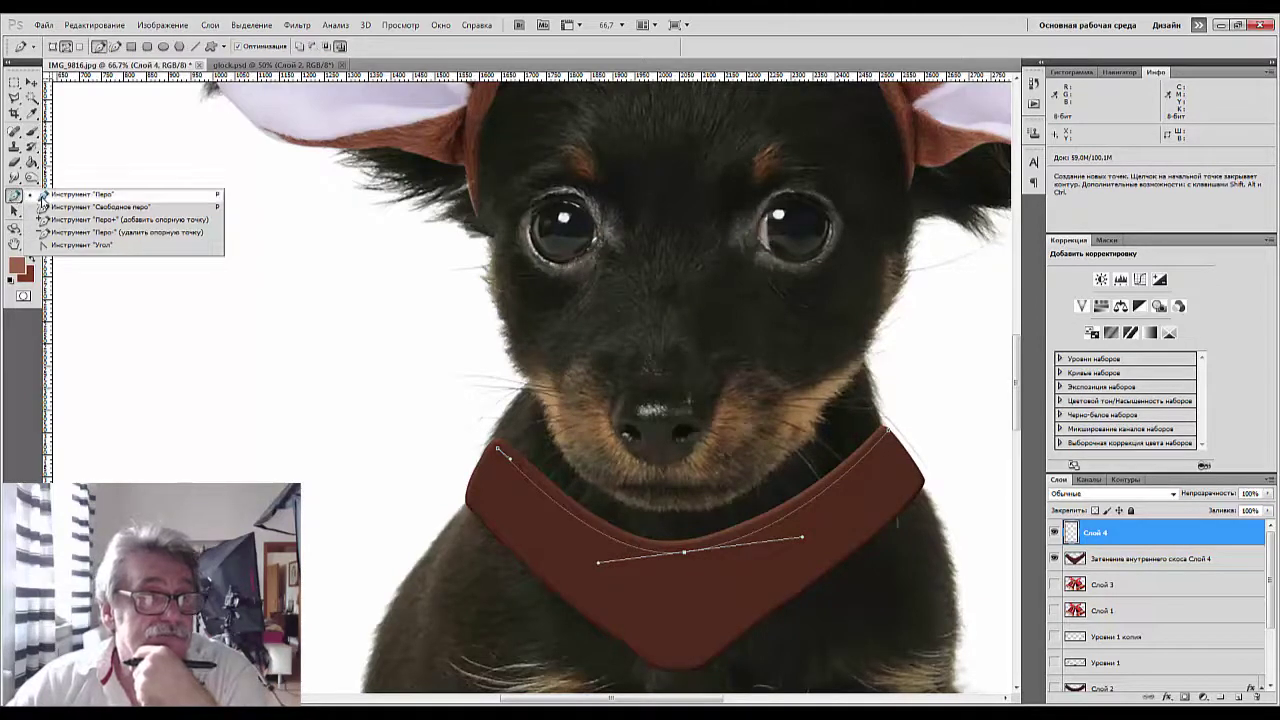
pyautogui.rightClick(659, 563)
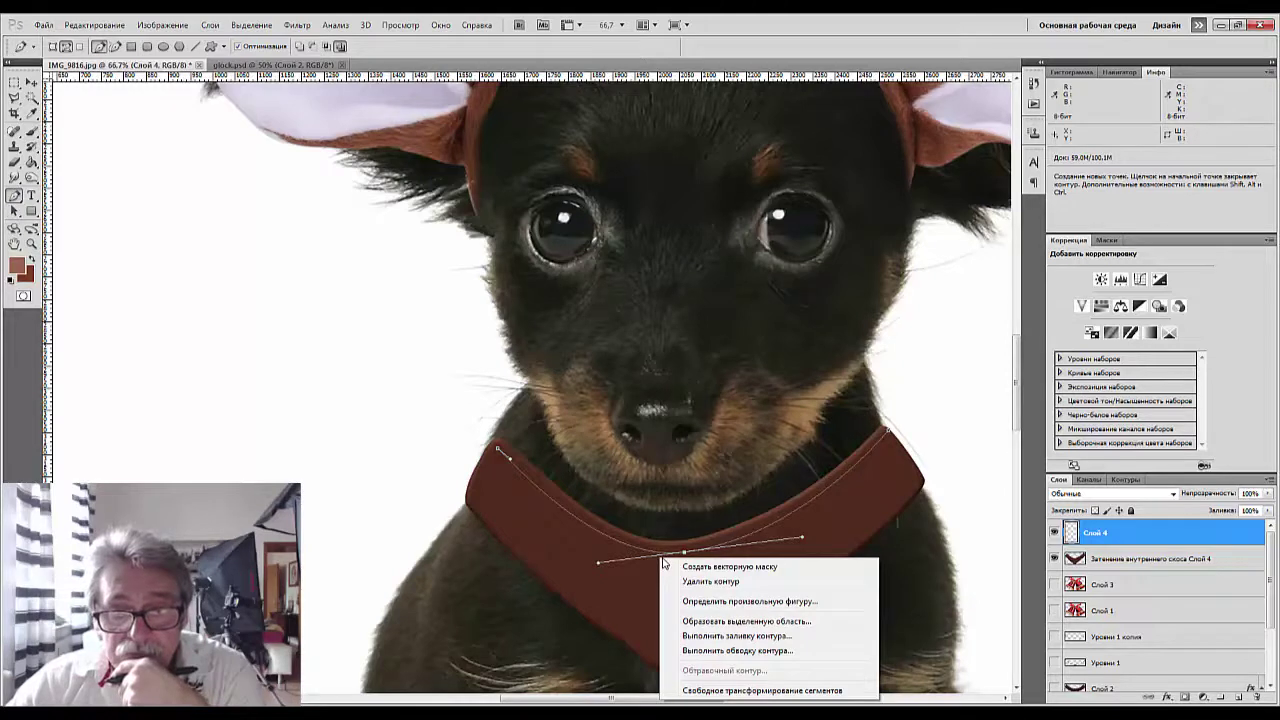
pyautogui.click(709, 652)
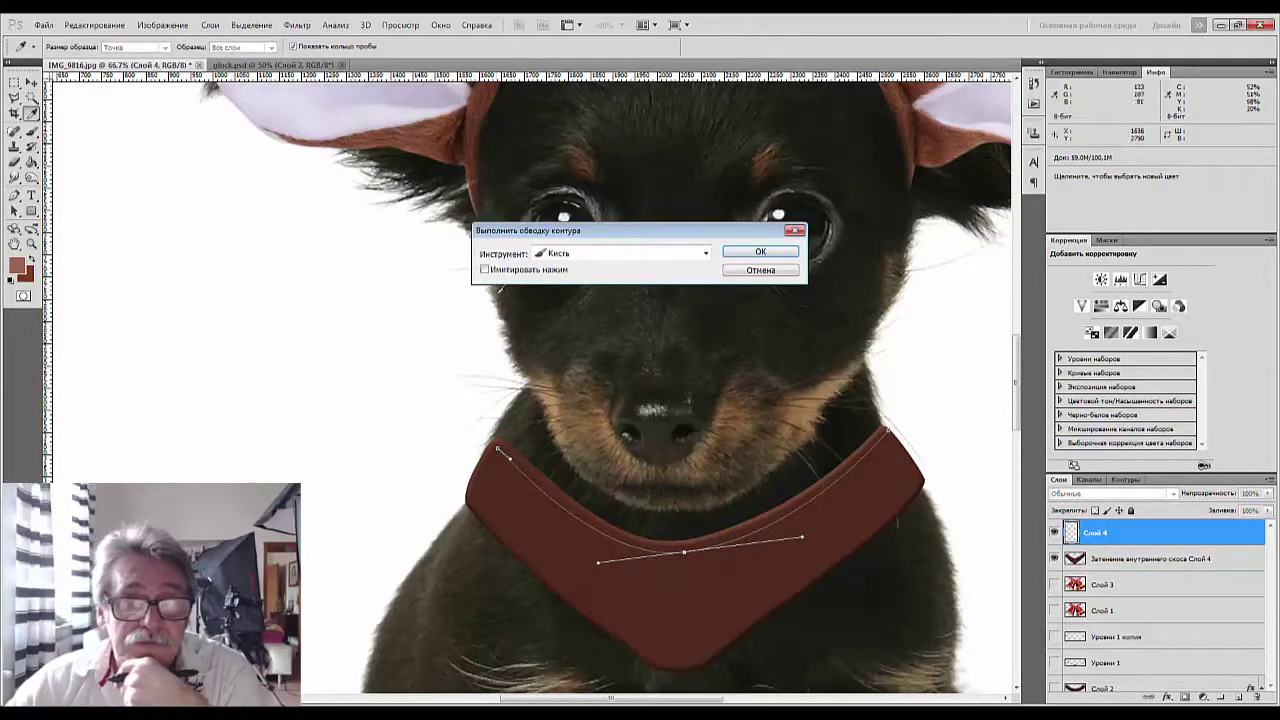
pyautogui.click(762, 253)
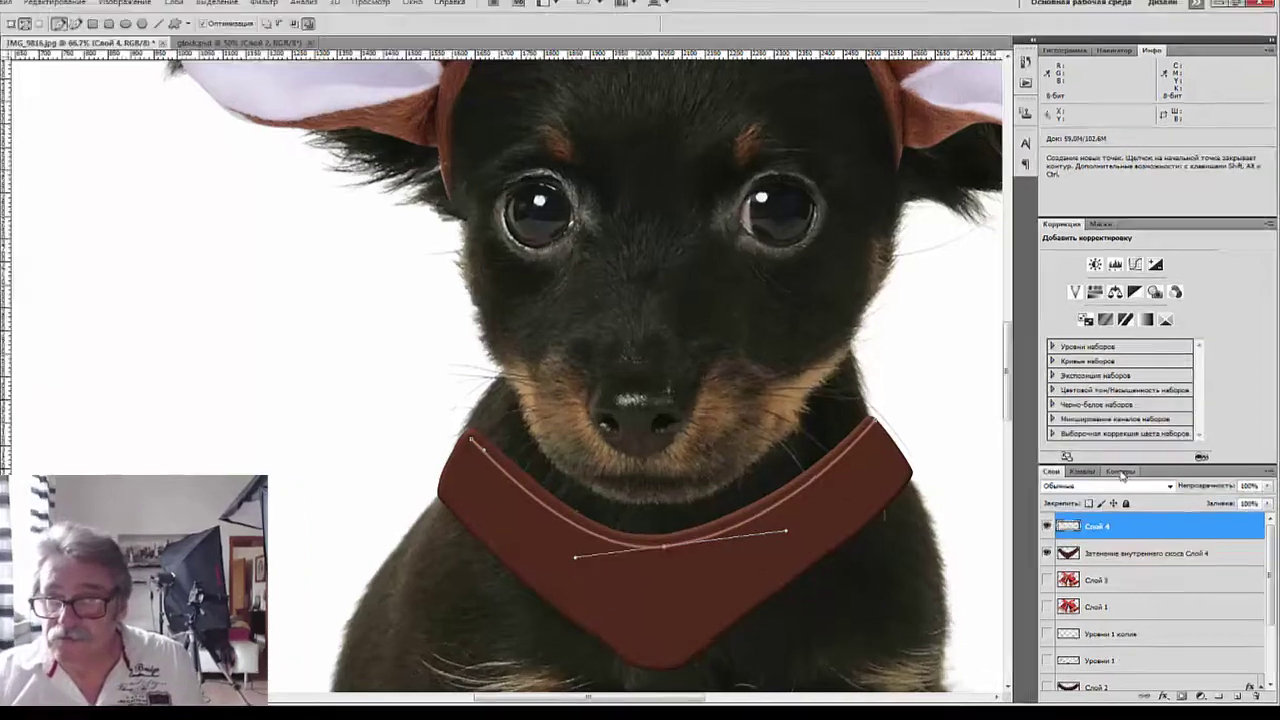
# Deselect the work path so its outline is hidden, and return to the layer list.
pyautogui.click(1121, 472)
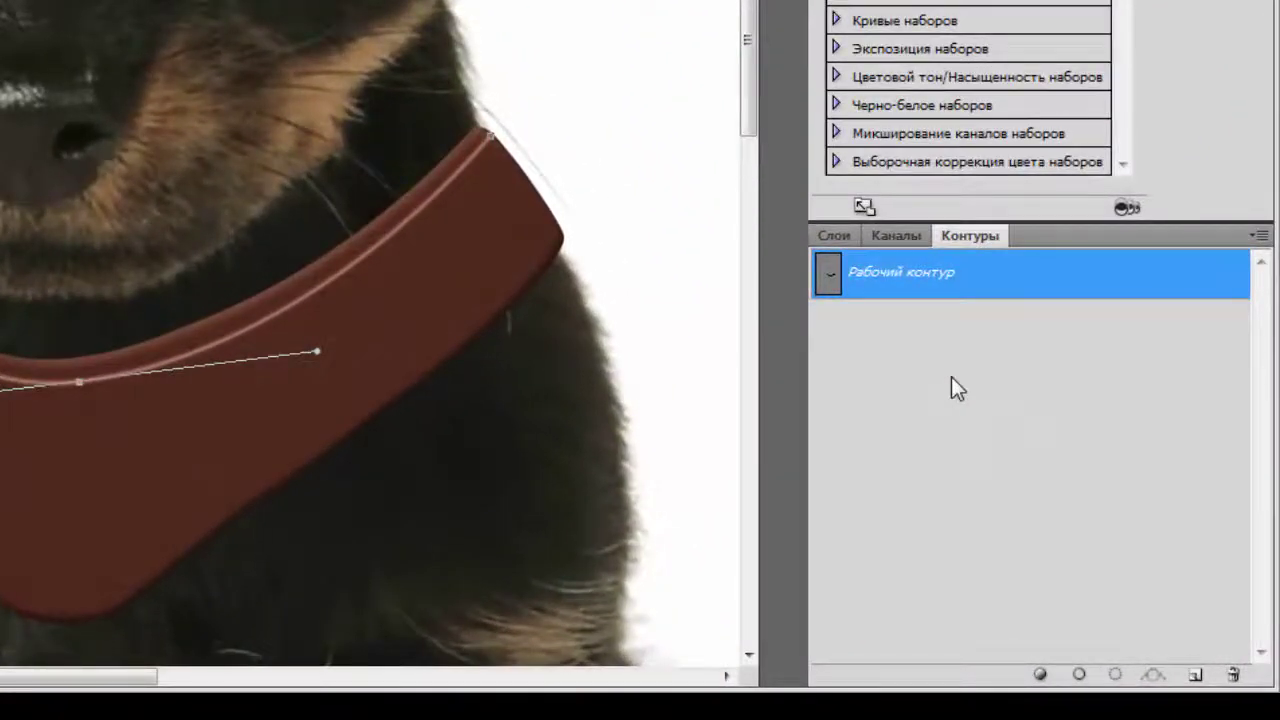
pyautogui.click(942, 429)
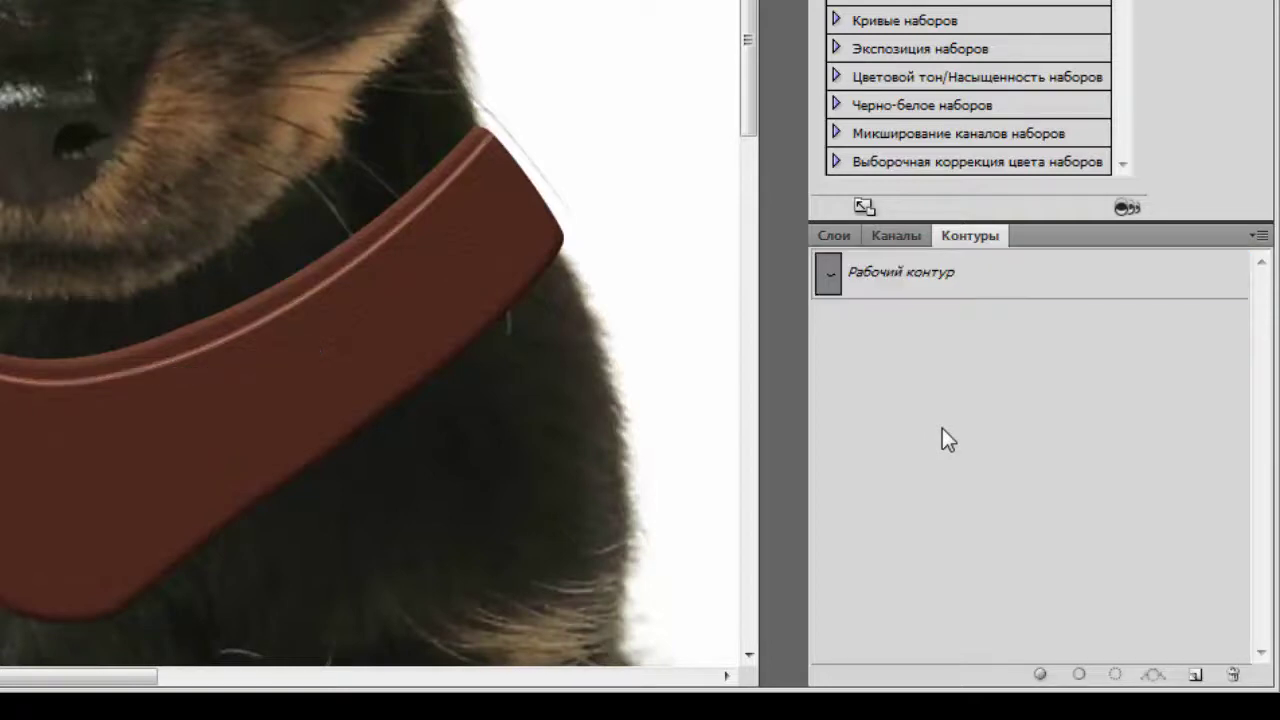
pyautogui.click(833, 237)
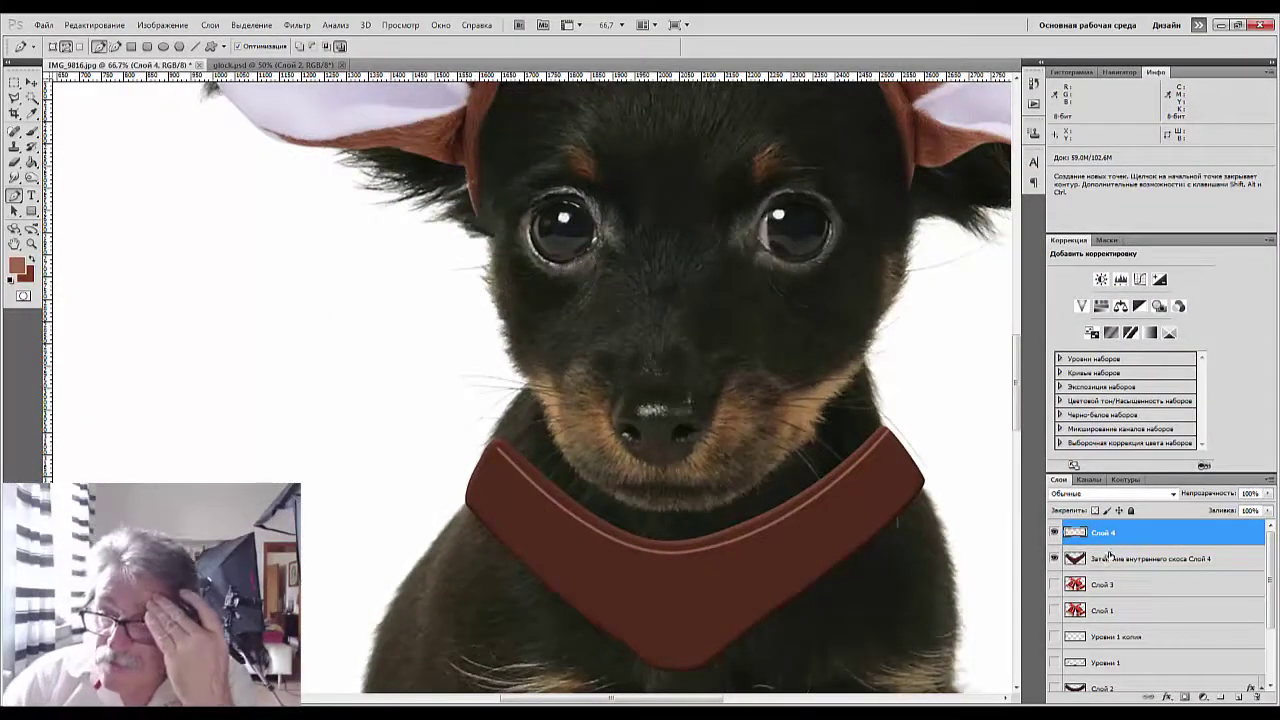
# Add a Bevel and Emboss effect to the stroked line layer with dark brown 5e301b as the highlight color.
pyautogui.click(1167, 697)
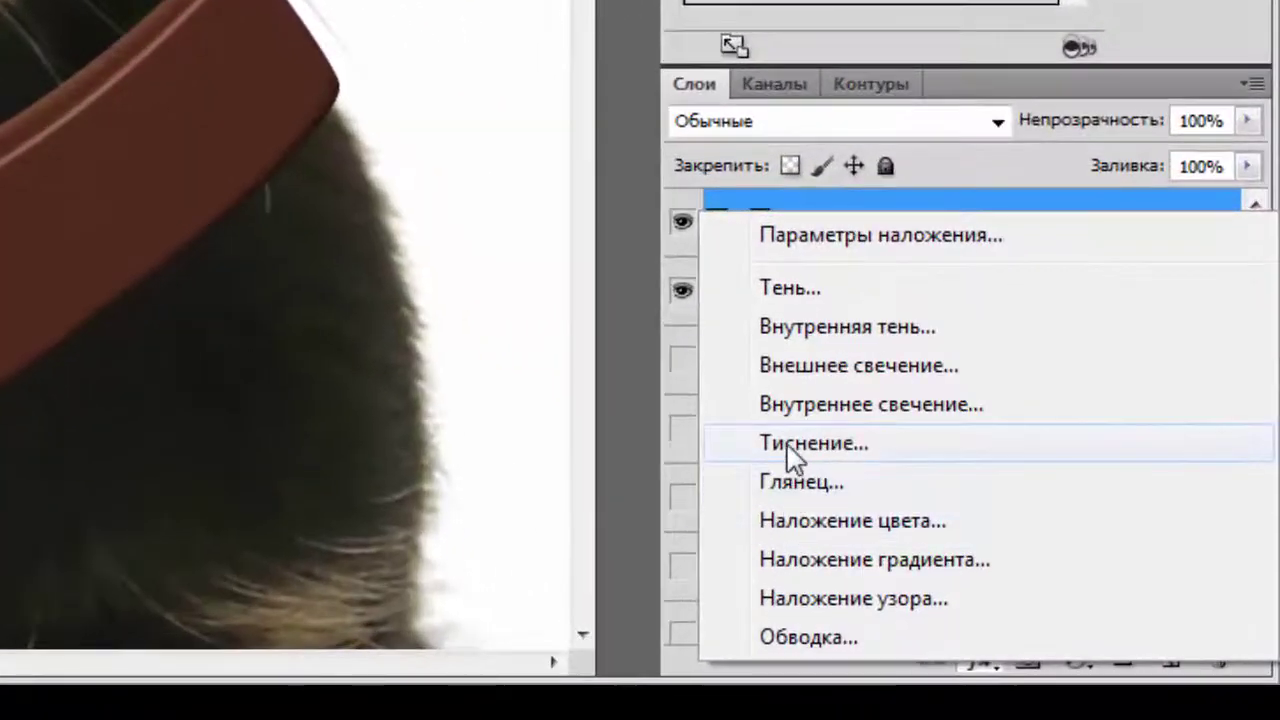
pyautogui.click(812, 456)
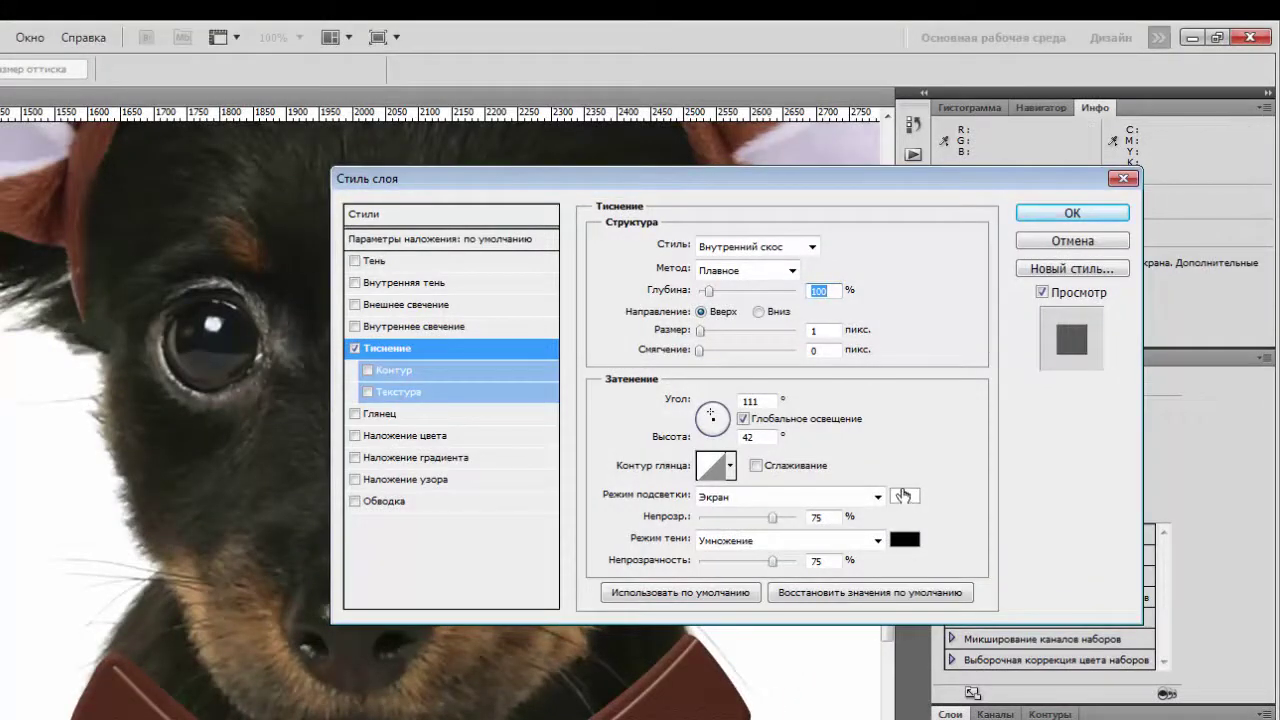
pyautogui.click(903, 496)
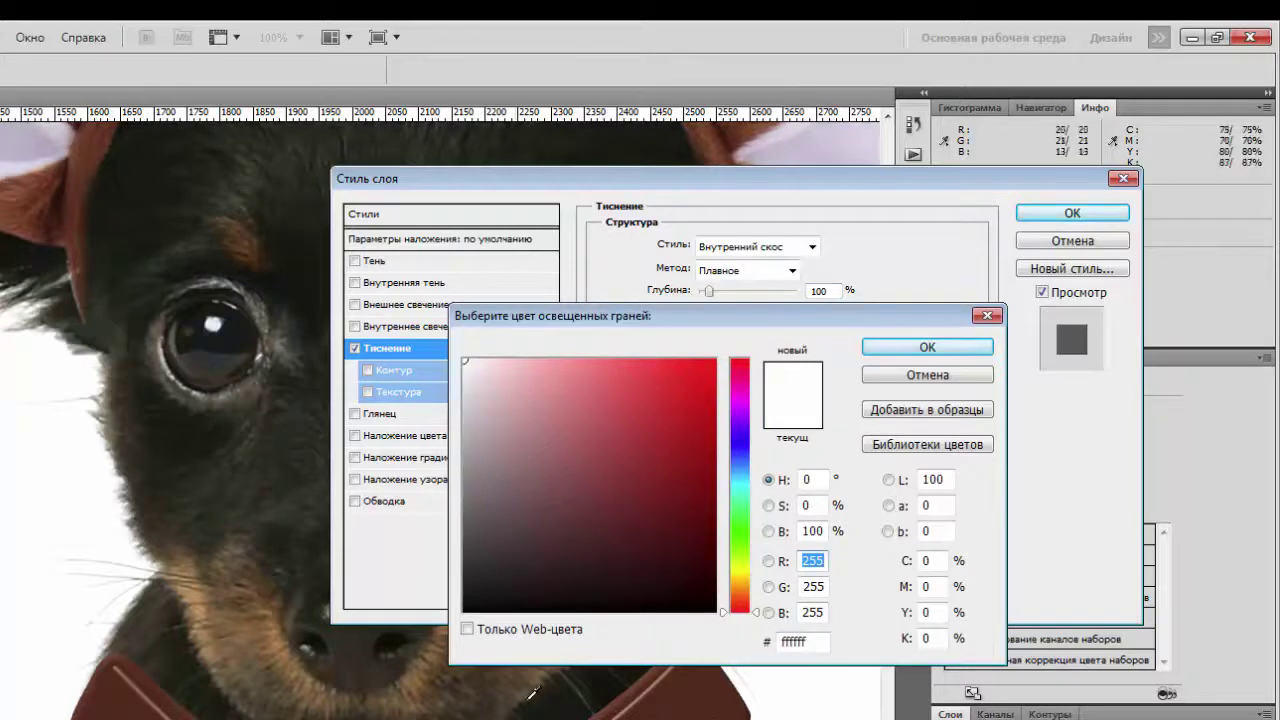
pyautogui.click(504, 712)
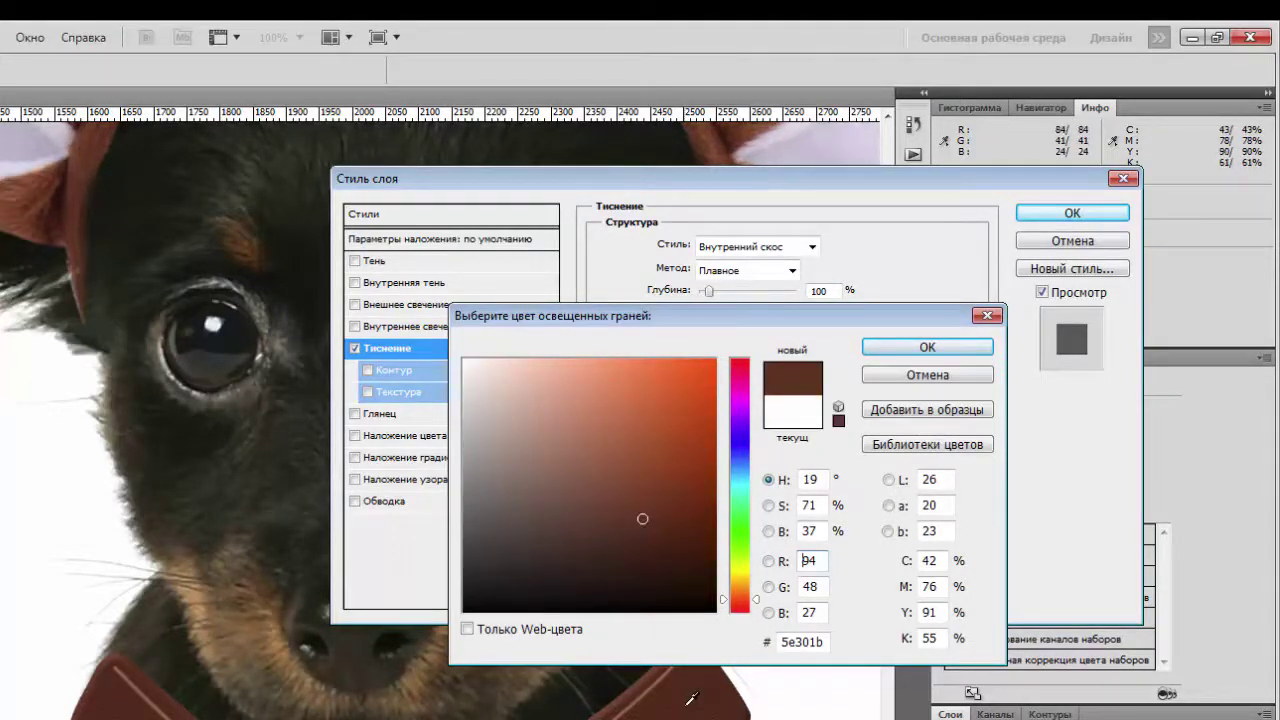
pyautogui.click(936, 348)
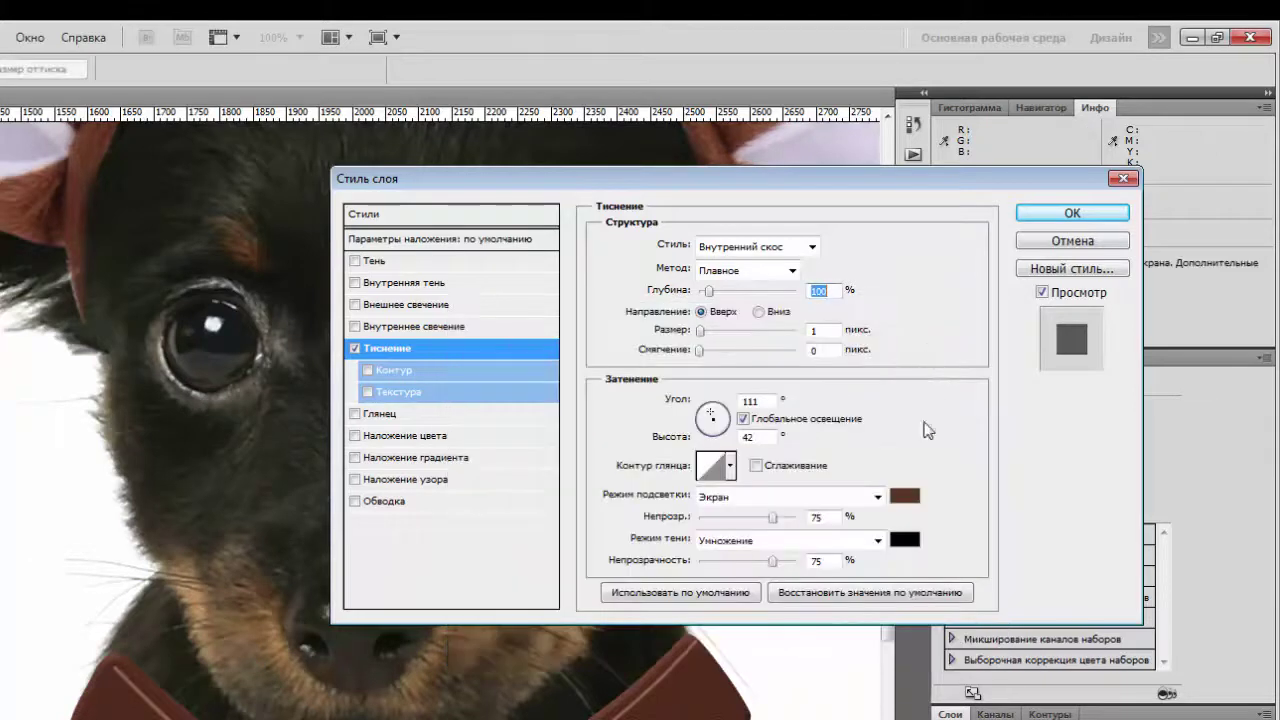
# Set the emboss shadow color to very dark red 260505 and apply the layer style.
pyautogui.click(905, 540)
pyautogui.moveTo(686, 579)
pyautogui.mouseDown()
pyautogui.moveTo(680, 591)
pyautogui.moveTo(649, 583)
pyautogui.moveTo(663, 560)
pyautogui.moveTo(682, 574)
pyautogui.mouseUp()
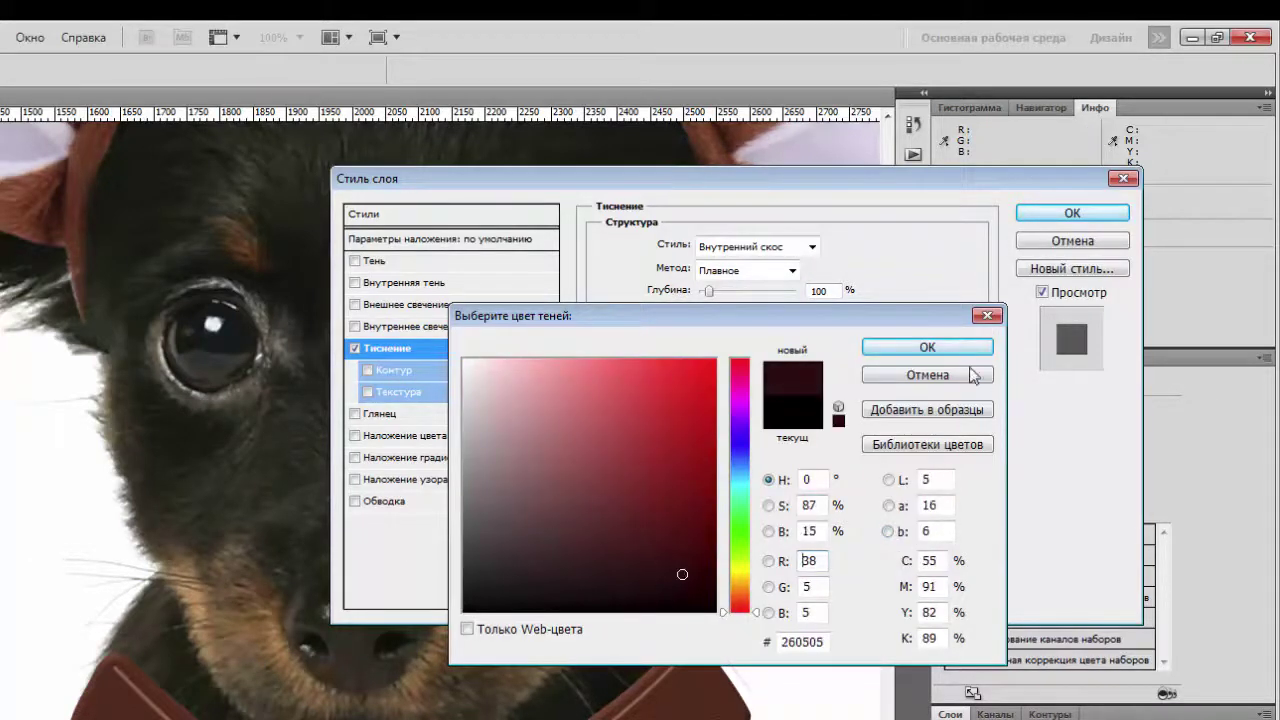
pyautogui.click(945, 347)
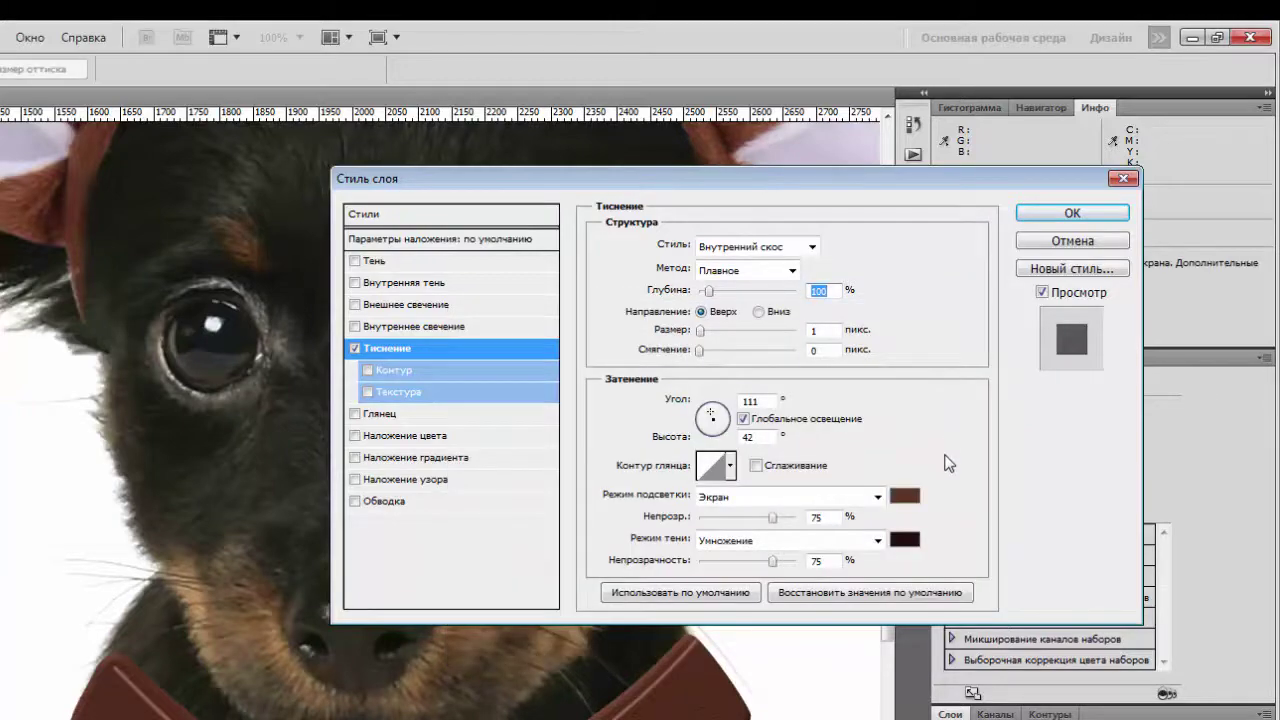
pyautogui.click(1065, 212)
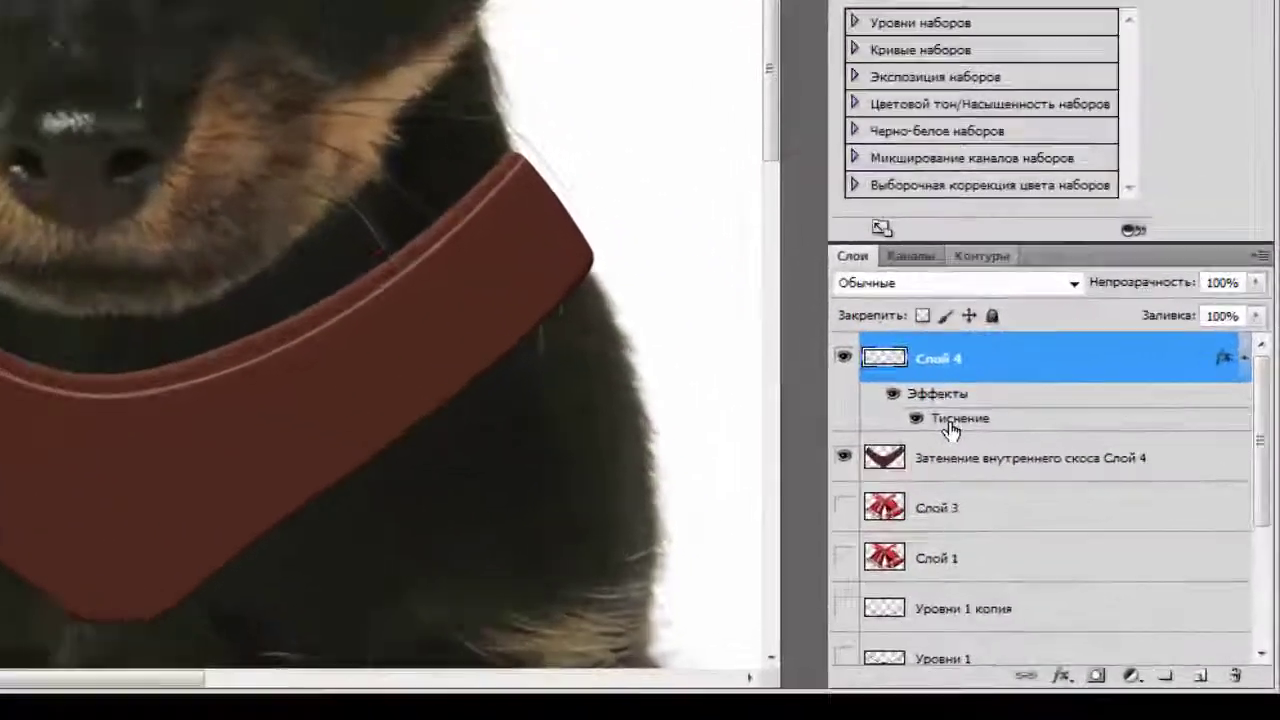
# Convert the line's emboss effect into separate layers and merge them with the line layer into one.
pyautogui.rightClick(1063, 530)
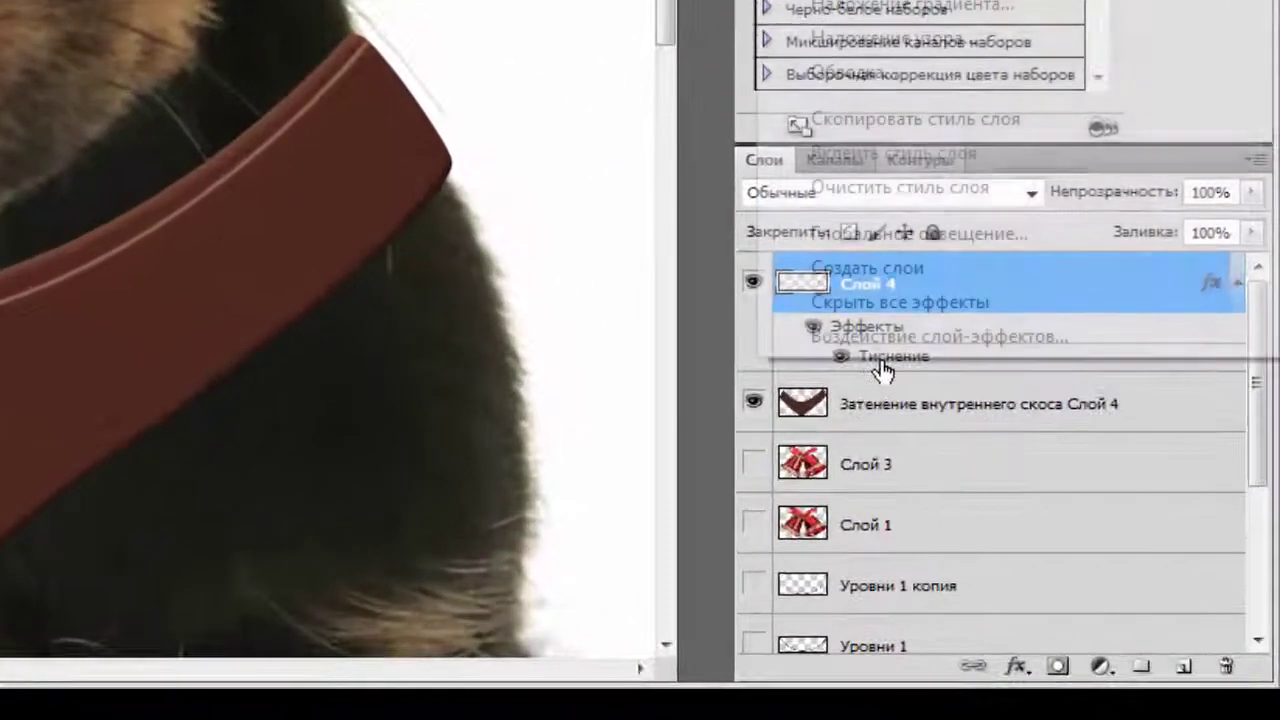
pyautogui.click(870, 268)
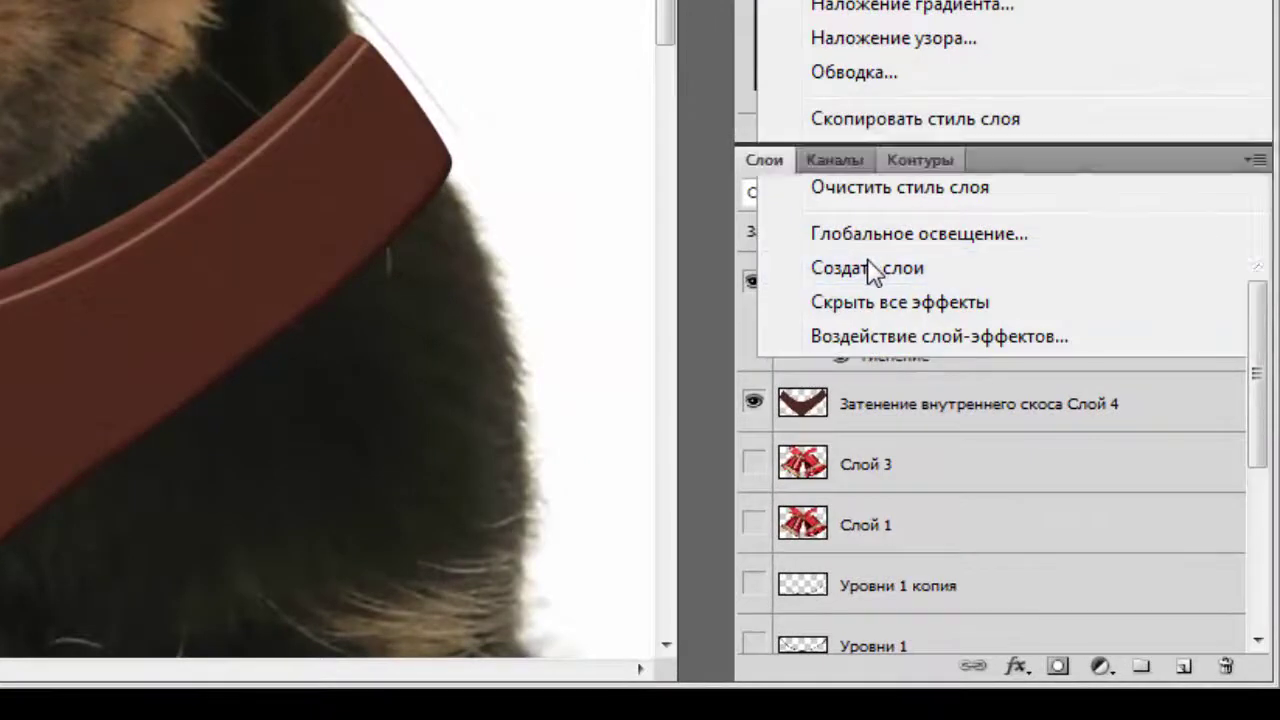
pyautogui.click(960, 281)
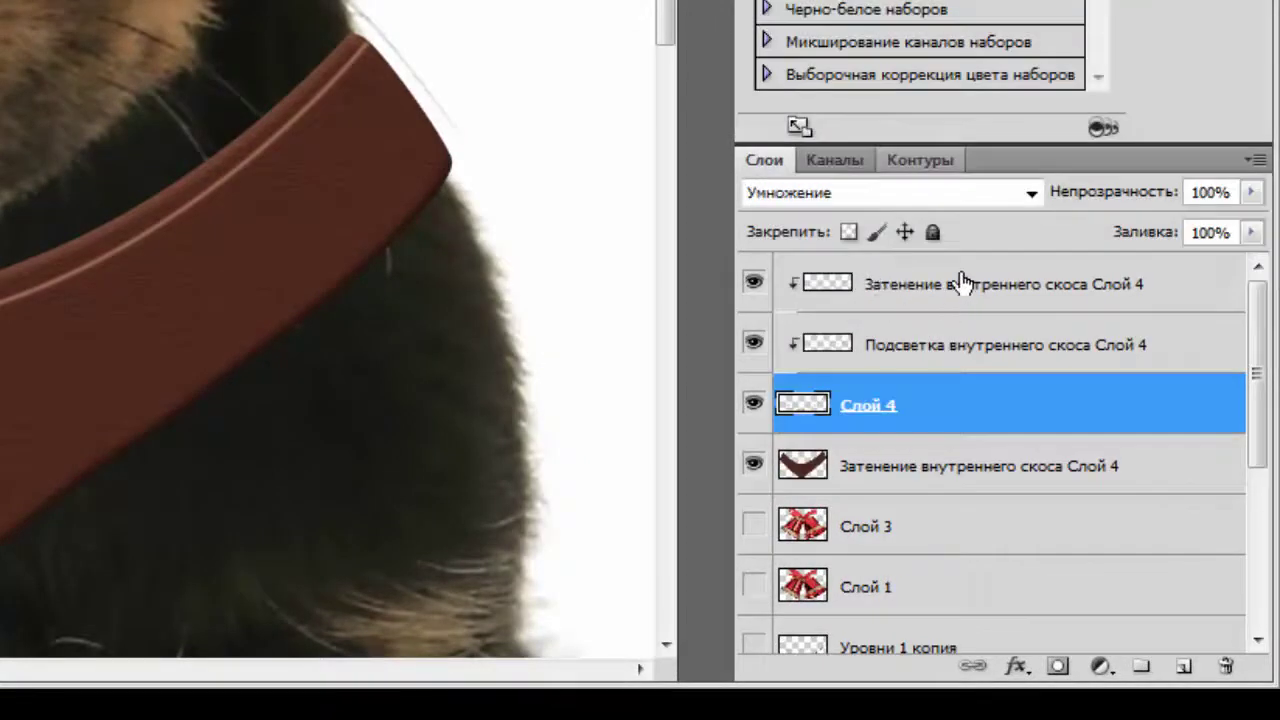
pyautogui.keyDown('shift'); pyautogui.click(980, 423); pyautogui.keyUp('shift')
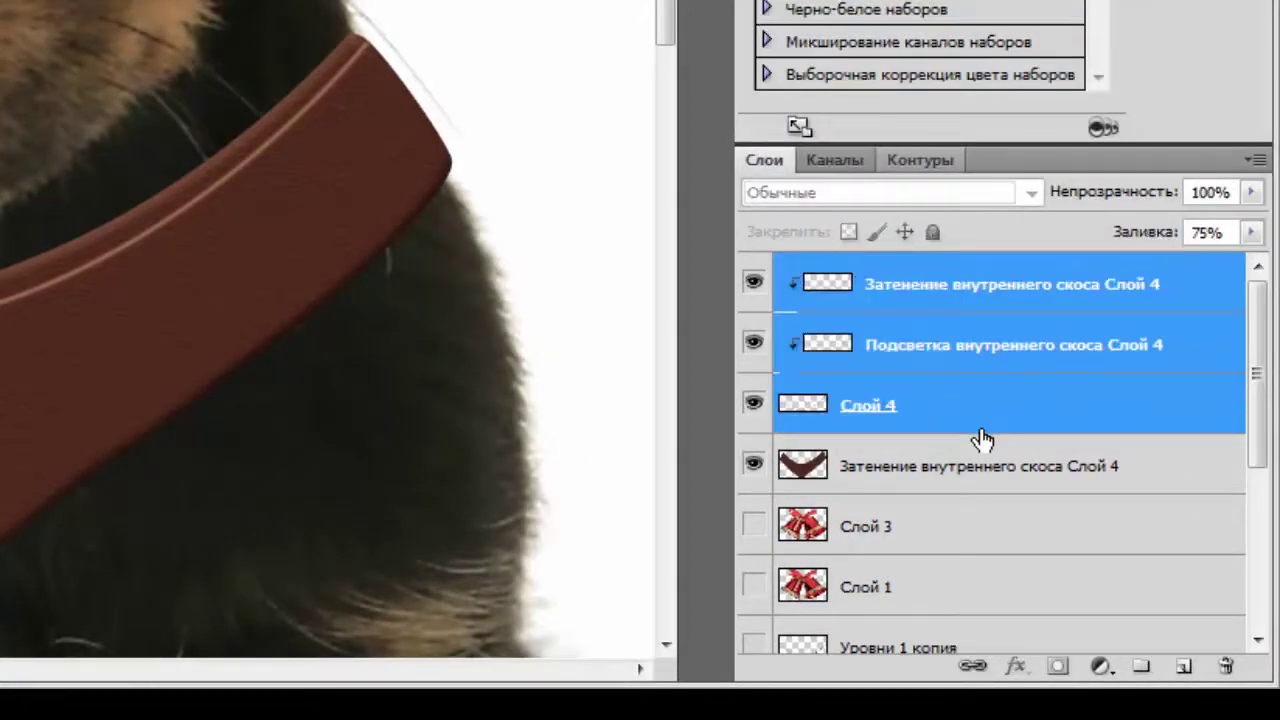
pyautogui.hotkey('ctrl', 'e')
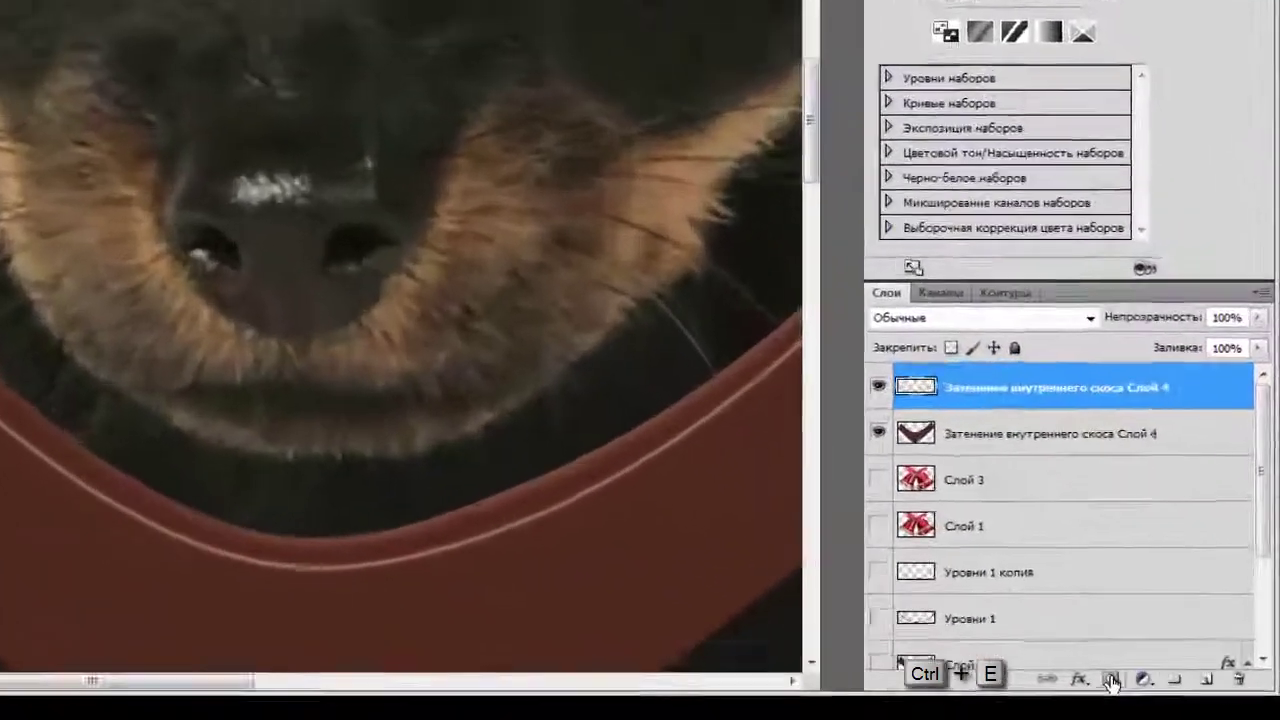
# Add a mask to the light line layer and paint black gaps with a 7 px brush, turning the line into dashed stitching.
pyautogui.click(1112, 680)
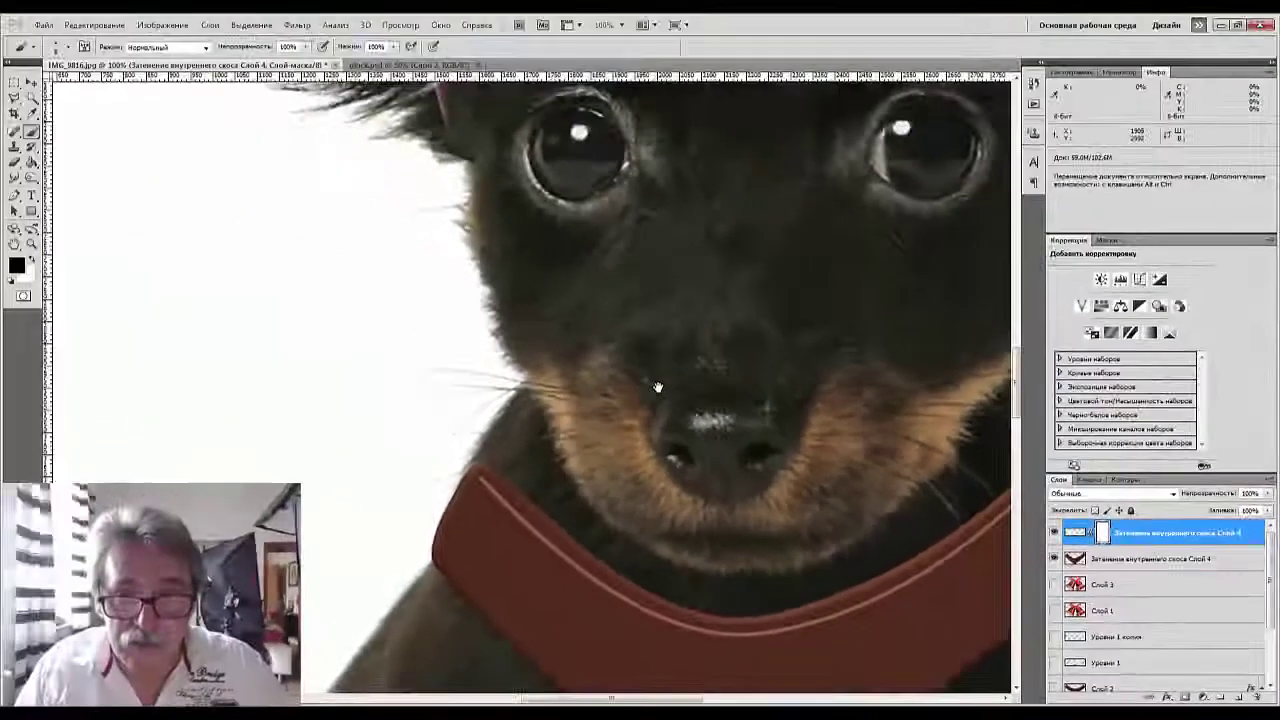
pyautogui.moveTo(684, 385); pyautogui.dragTo(310, 276)
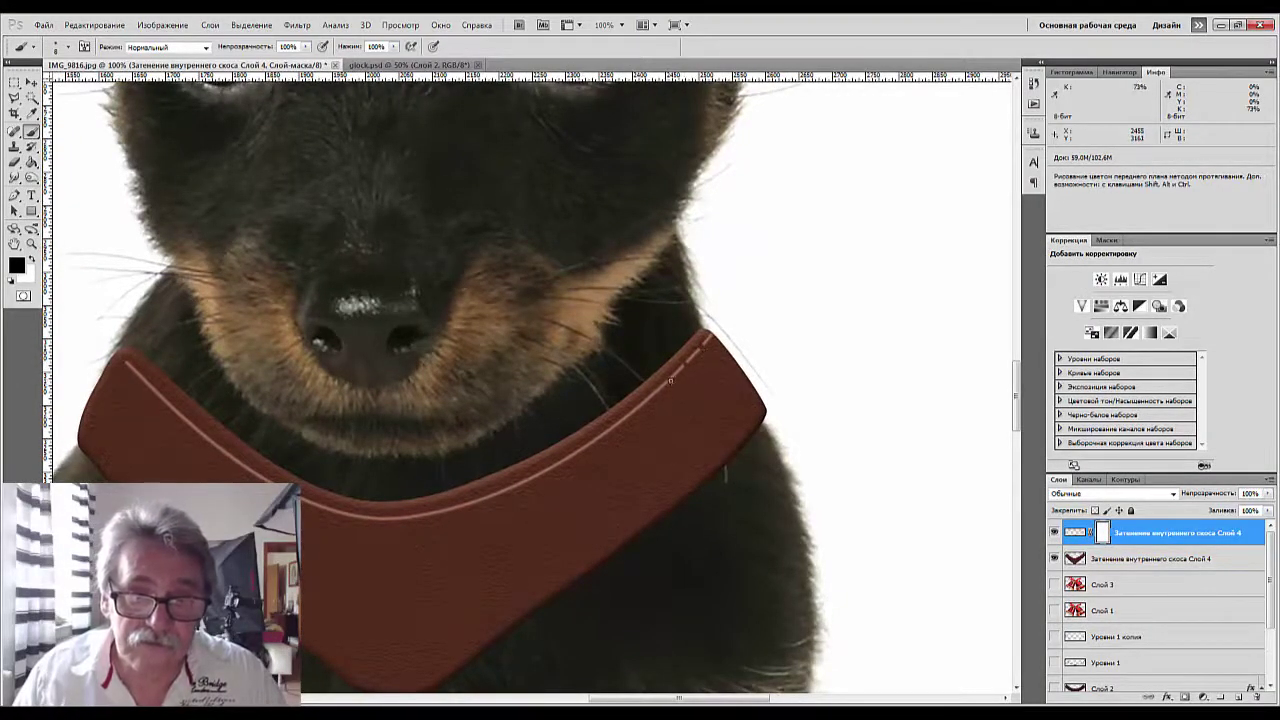
pyautogui.moveTo(708, 340); pyautogui.dragTo(650, 393)
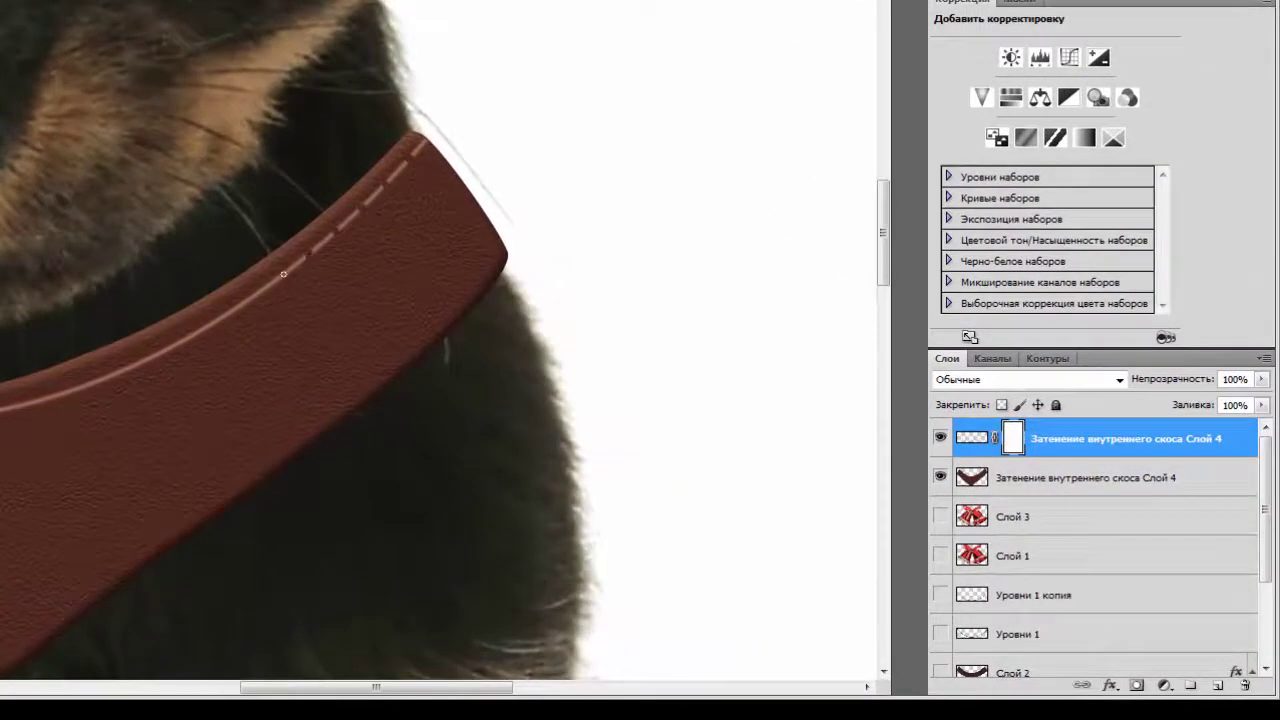
pyautogui.rightClick(264, 326)
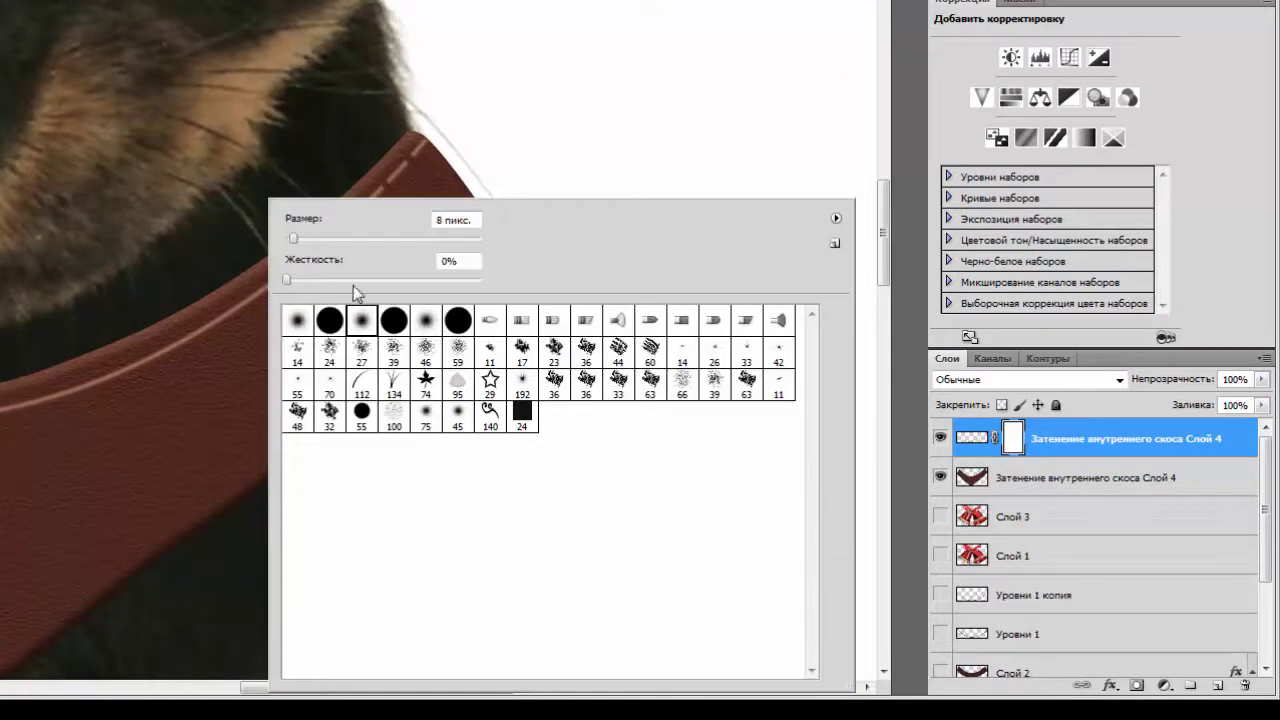
pyautogui.moveTo(294, 240)
pyautogui.mouseDown()
pyautogui.moveTo(306, 240)
pyautogui.moveTo(293, 238)
pyautogui.mouseUp()
pyautogui.press('Return')
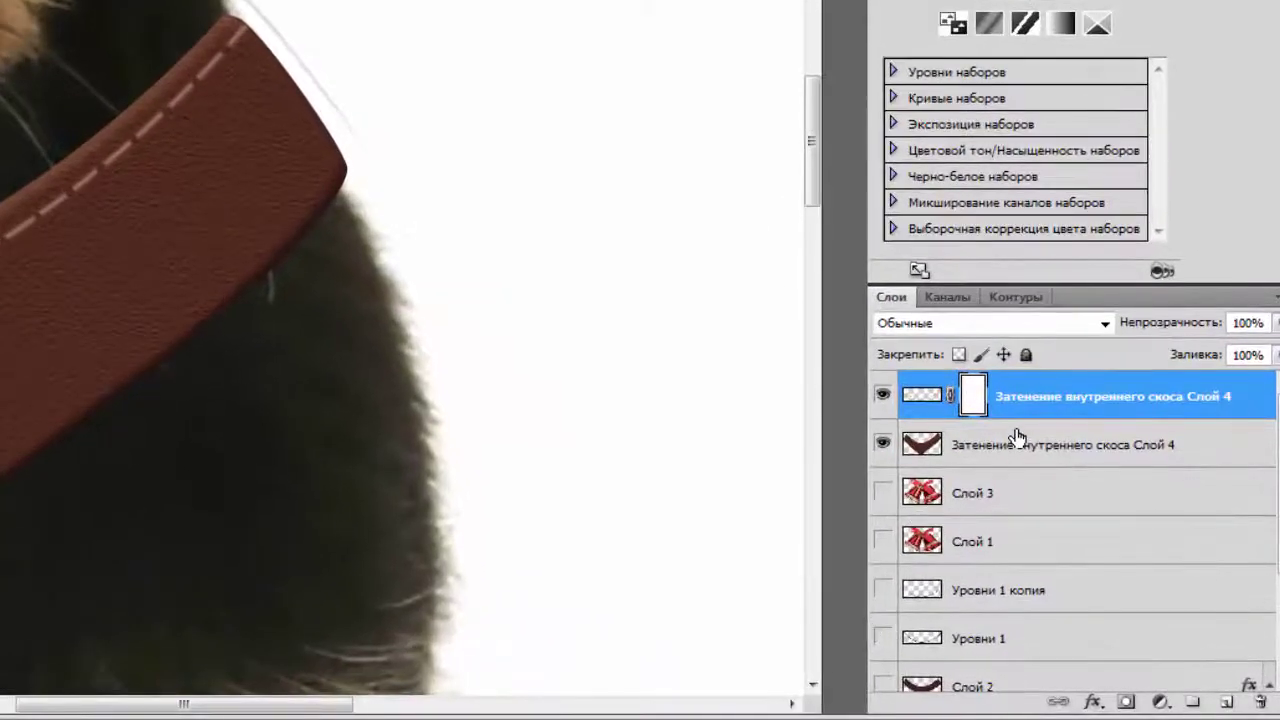
# Activate the work path and add a new layer between the scarf and the stitching.
pyautogui.click(1016, 297)
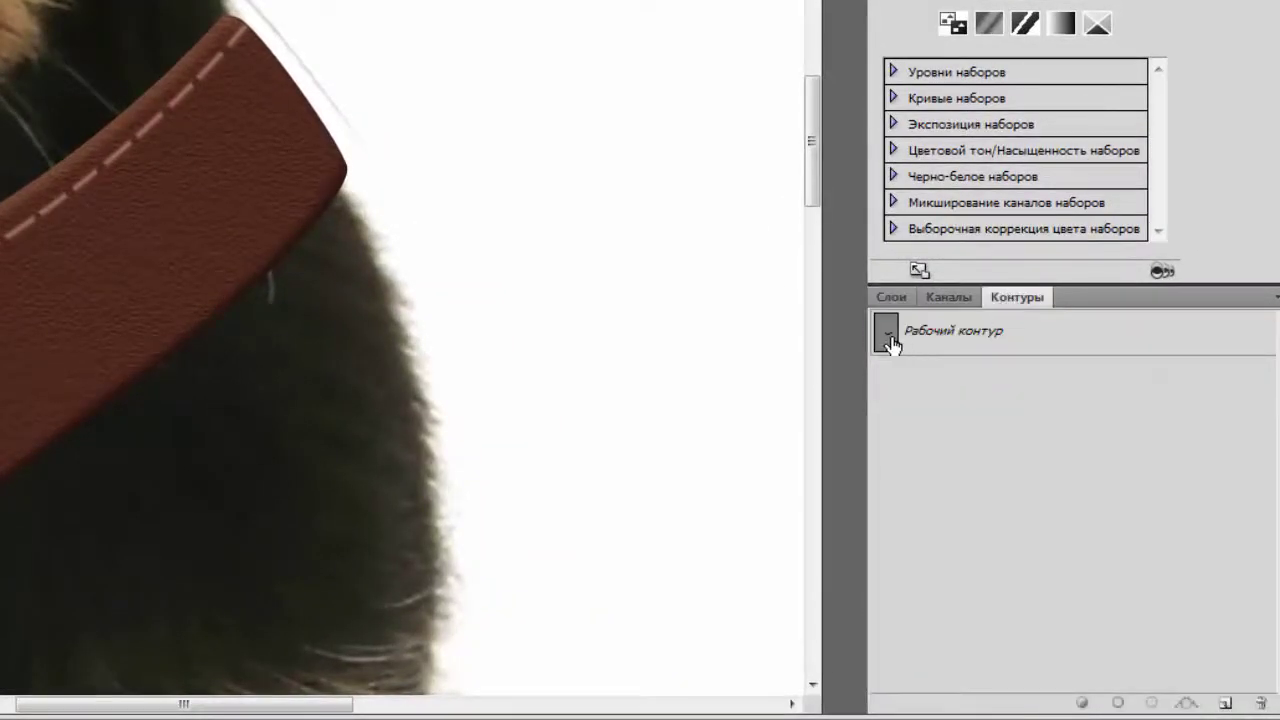
pyautogui.click(890, 343)
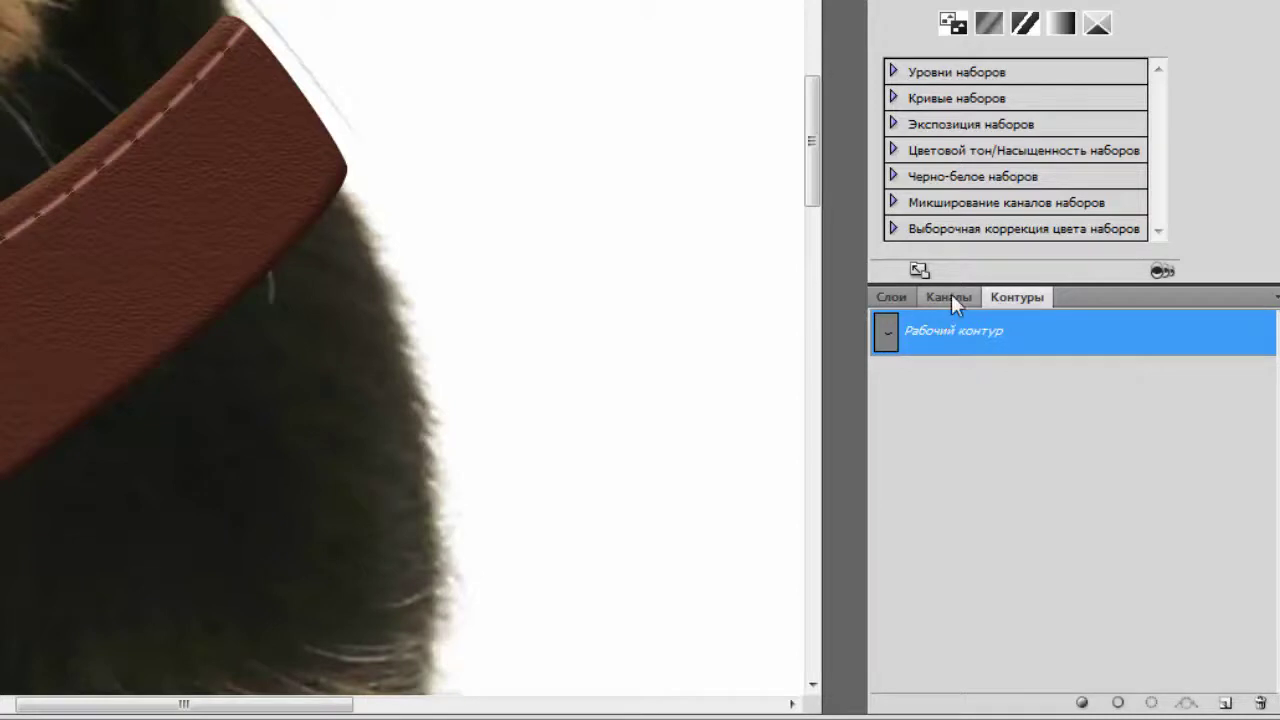
pyautogui.click(893, 297)
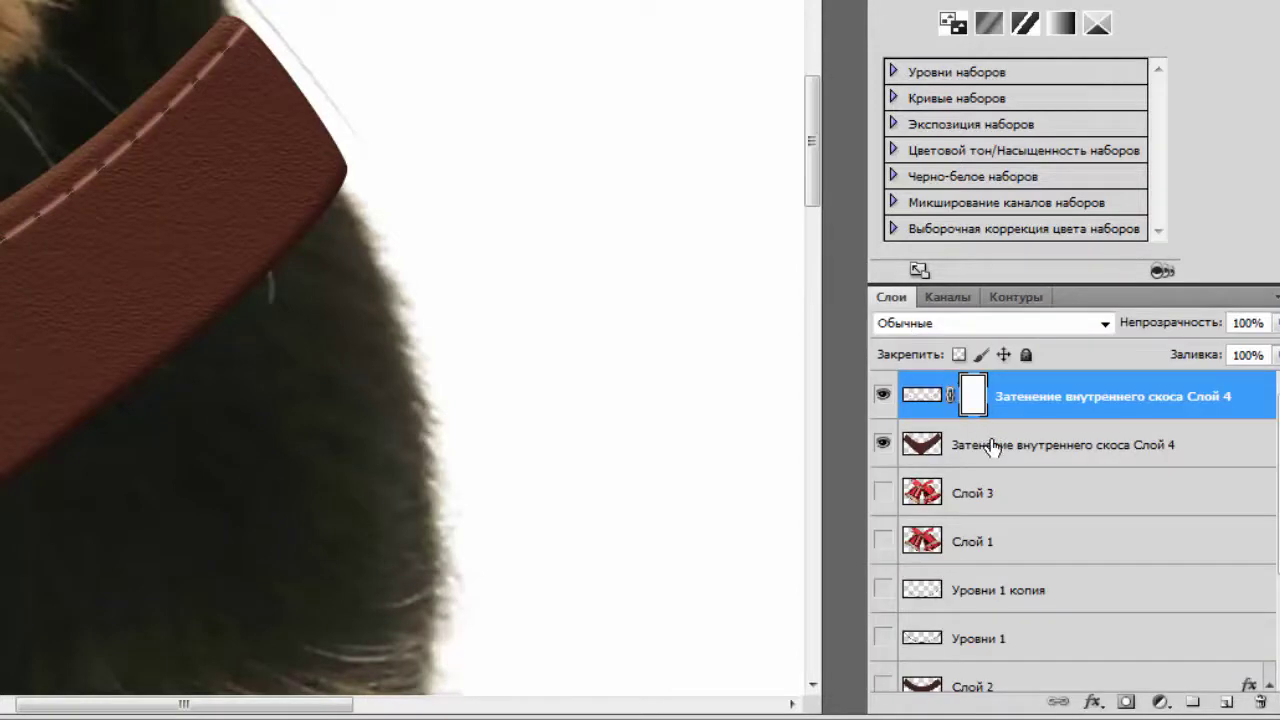
pyautogui.click(990, 448)
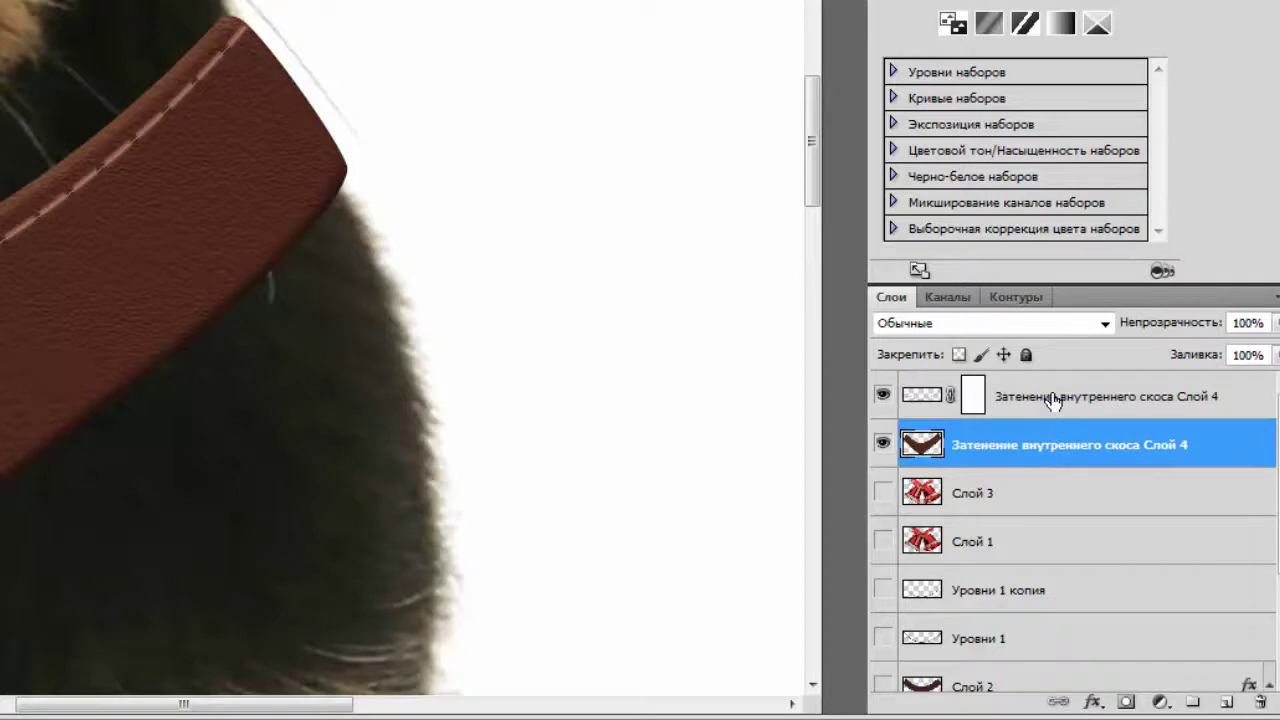
pyautogui.click(1226, 702)
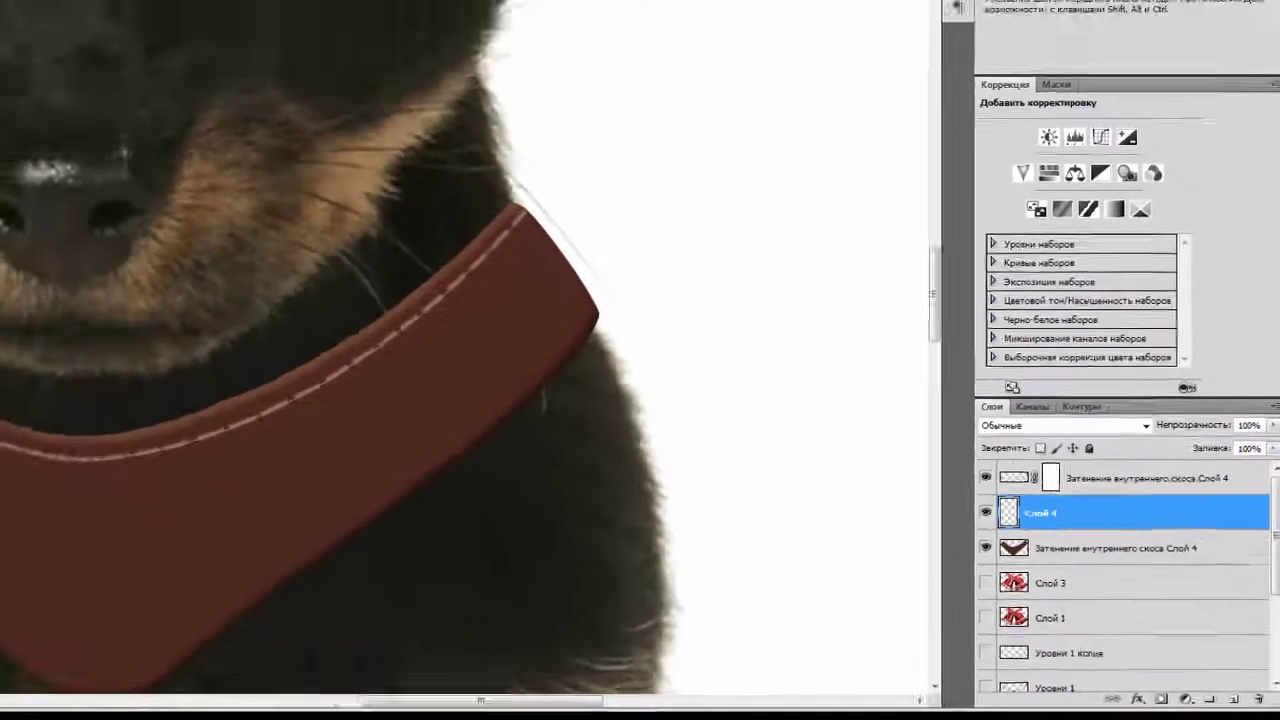
# Set the background color to dark brown 451f10 and swap it to the foreground.
pyautogui.click(25, 274)
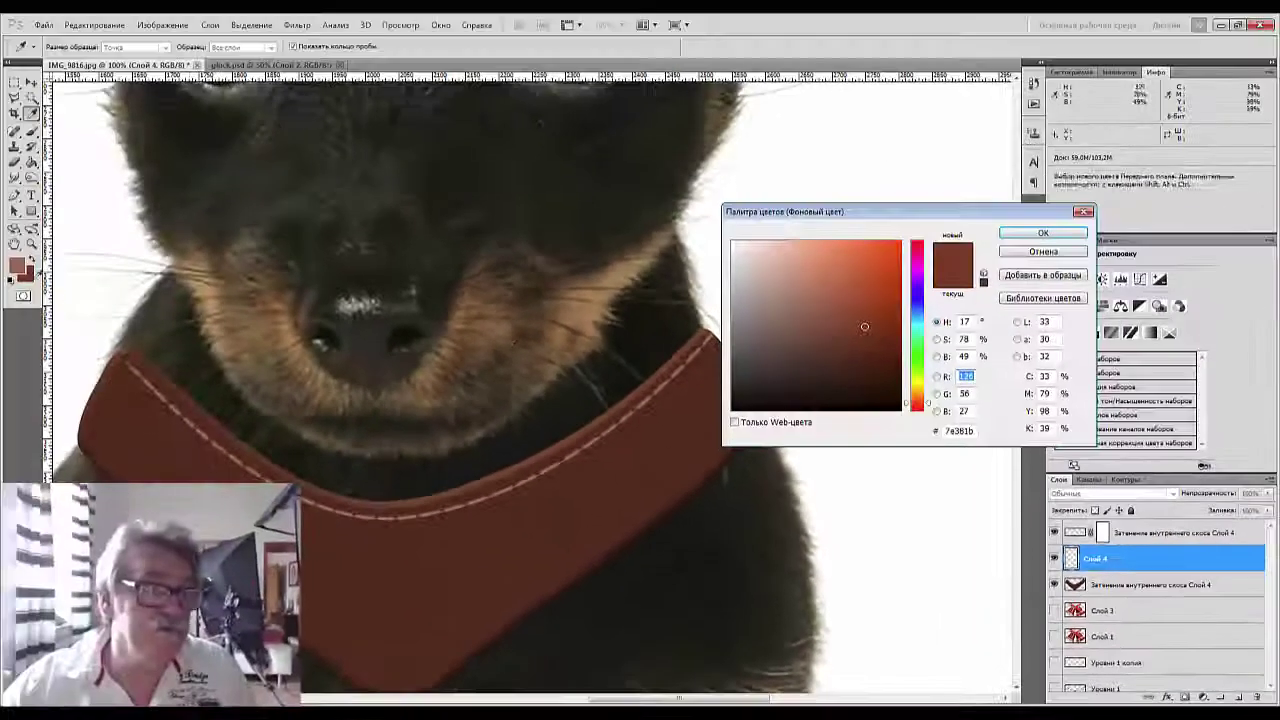
pyautogui.click(863, 364)
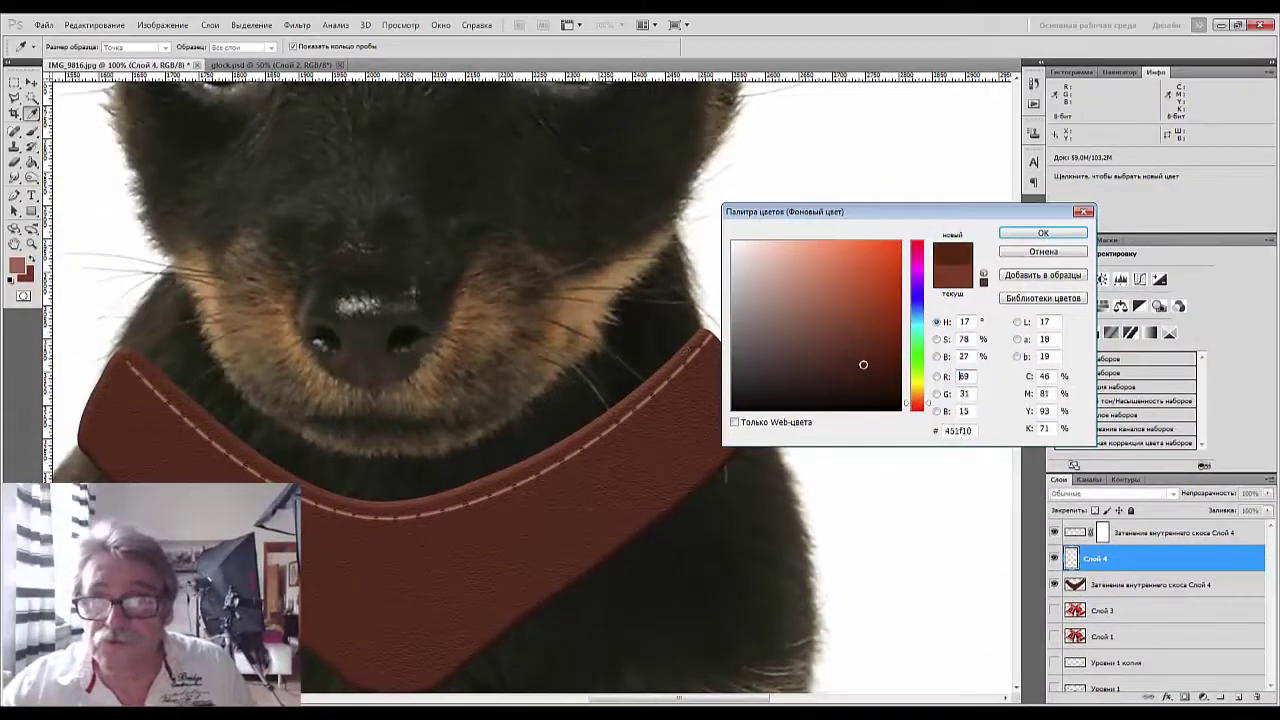
pyautogui.click(1038, 234)
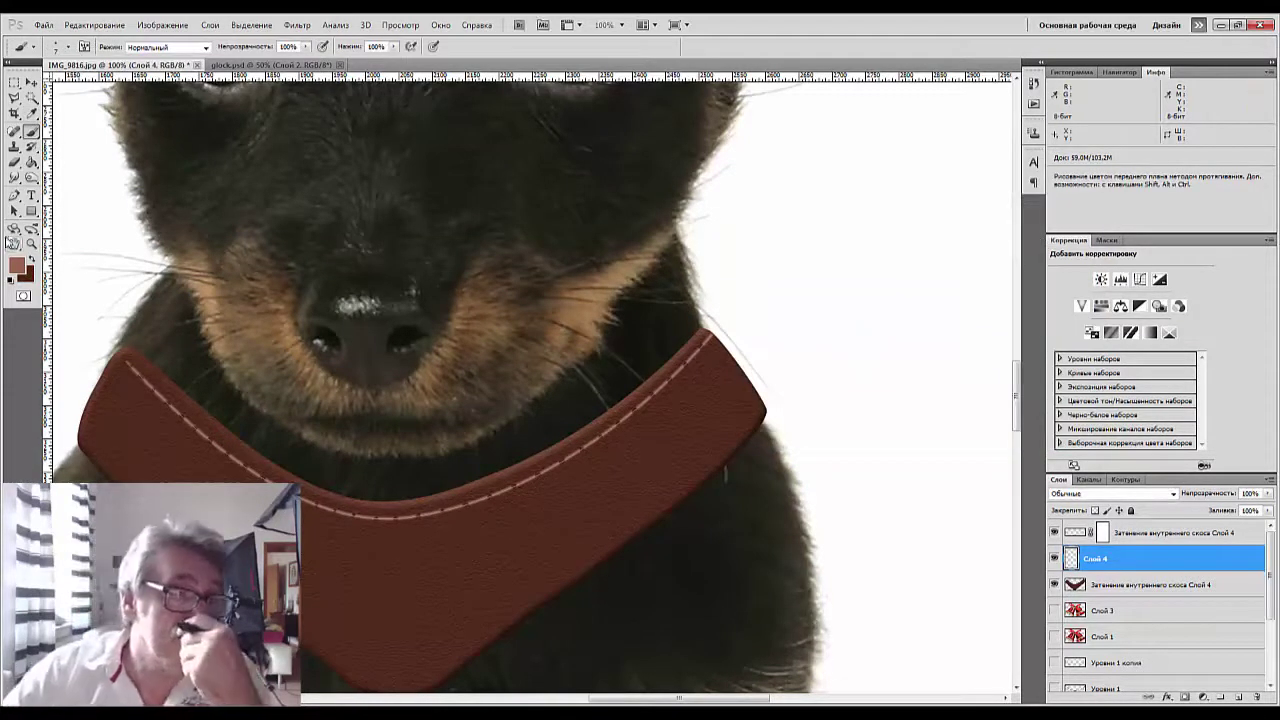
pyautogui.click(29, 257)
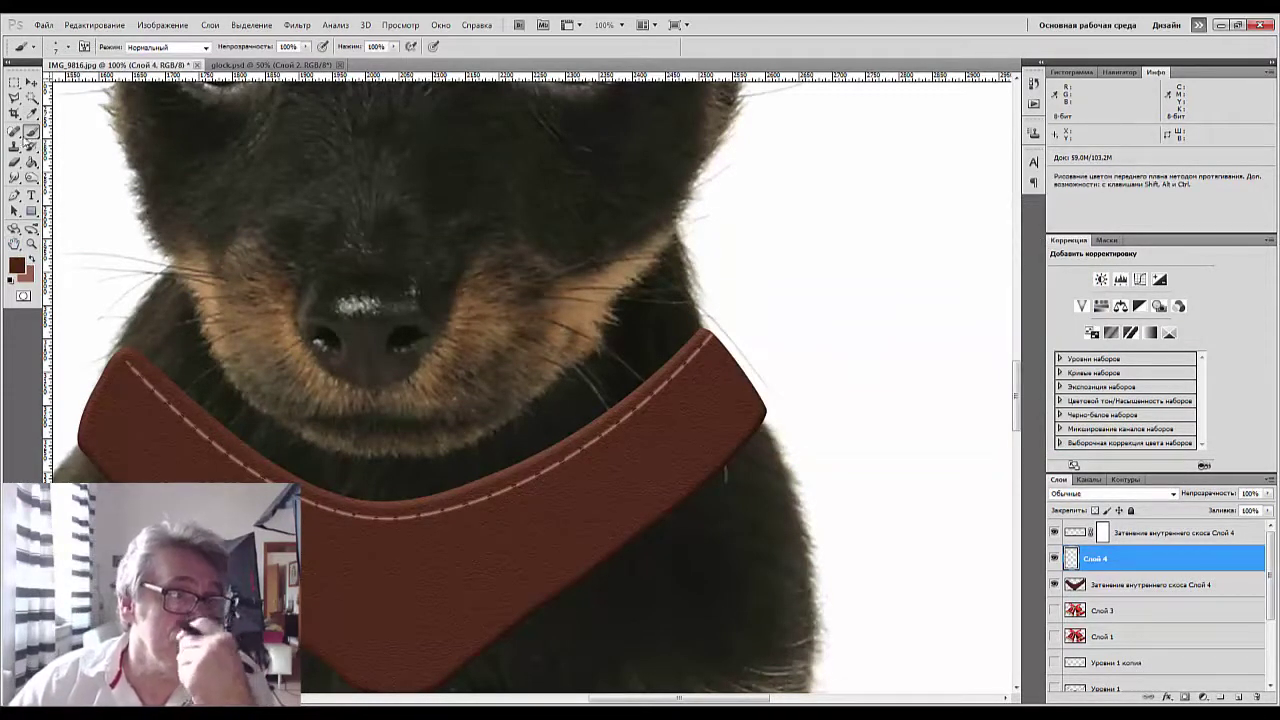
# Stroke the work path on the new layer with the Brush, without simulated pressure.
pyautogui.click(14, 195)
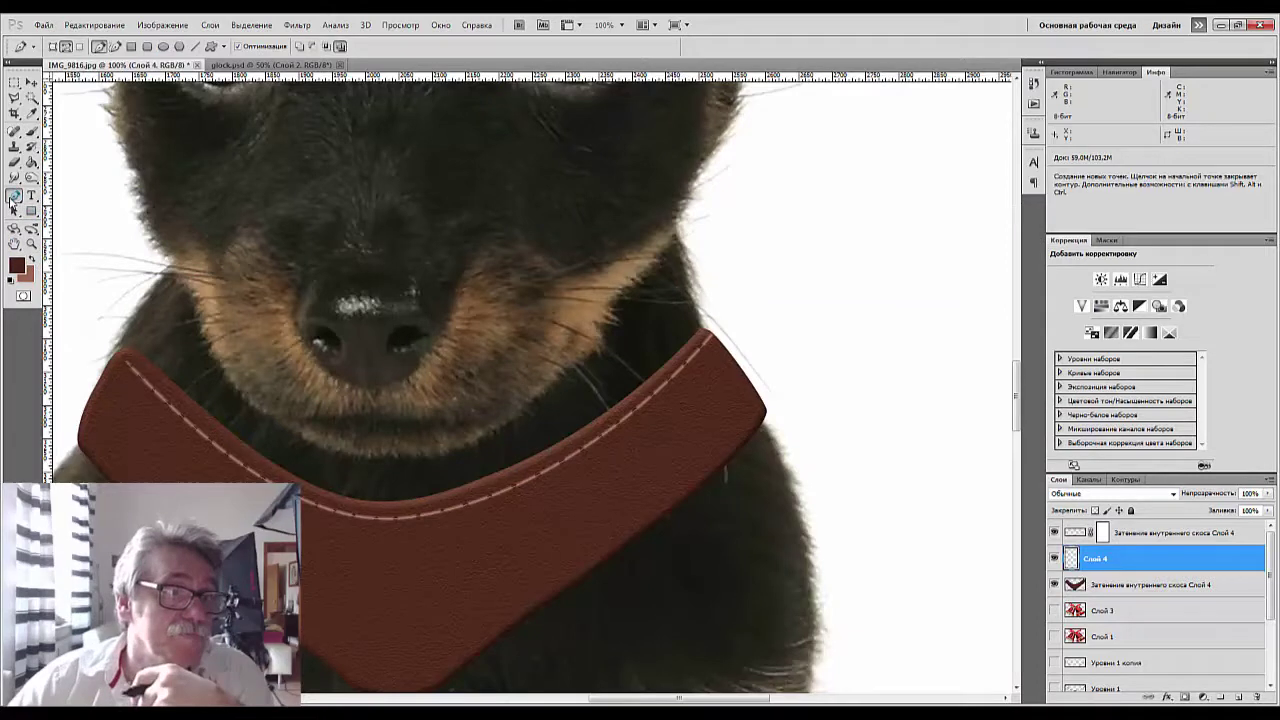
pyautogui.rightClick(180, 421)
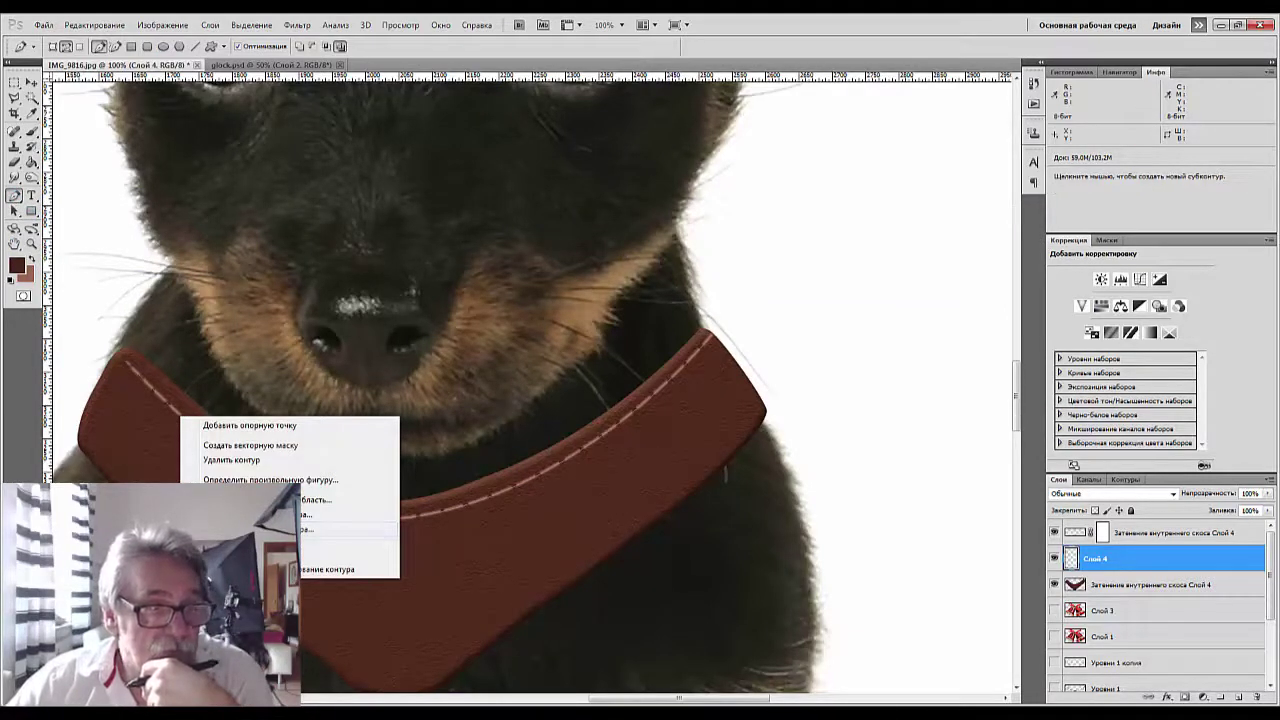
pyautogui.click(330, 529)
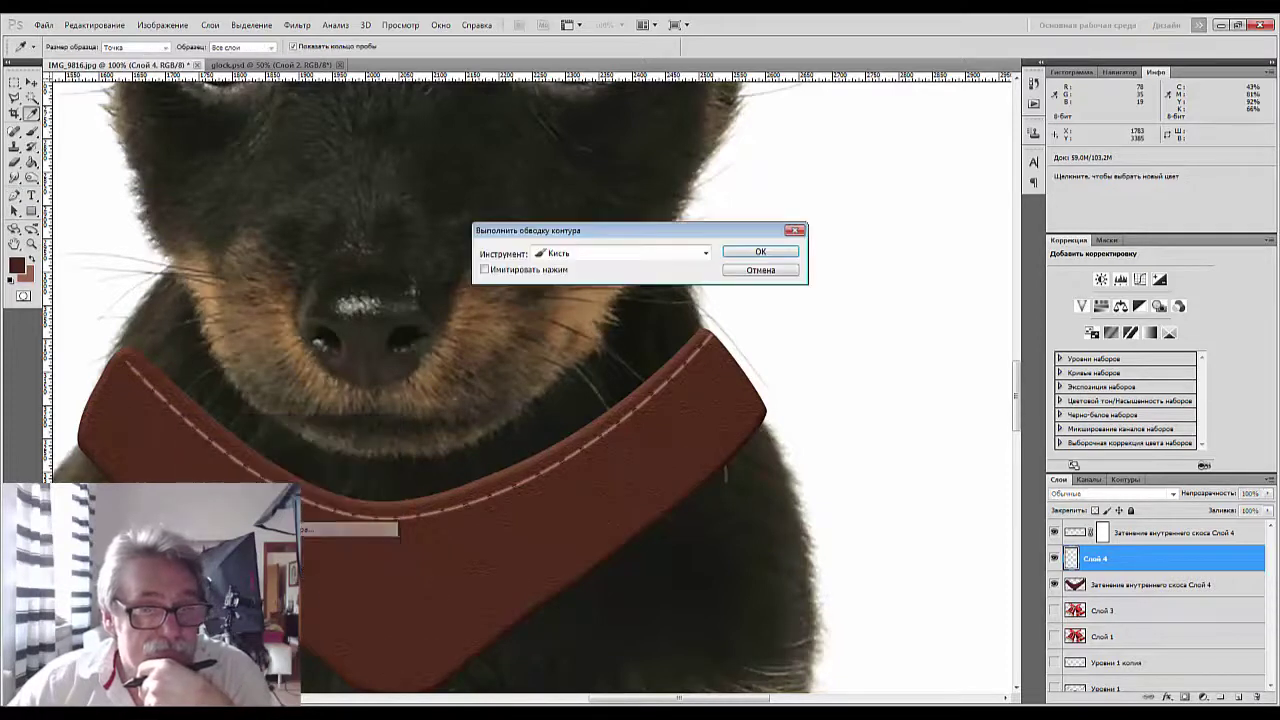
pyautogui.click(760, 251)
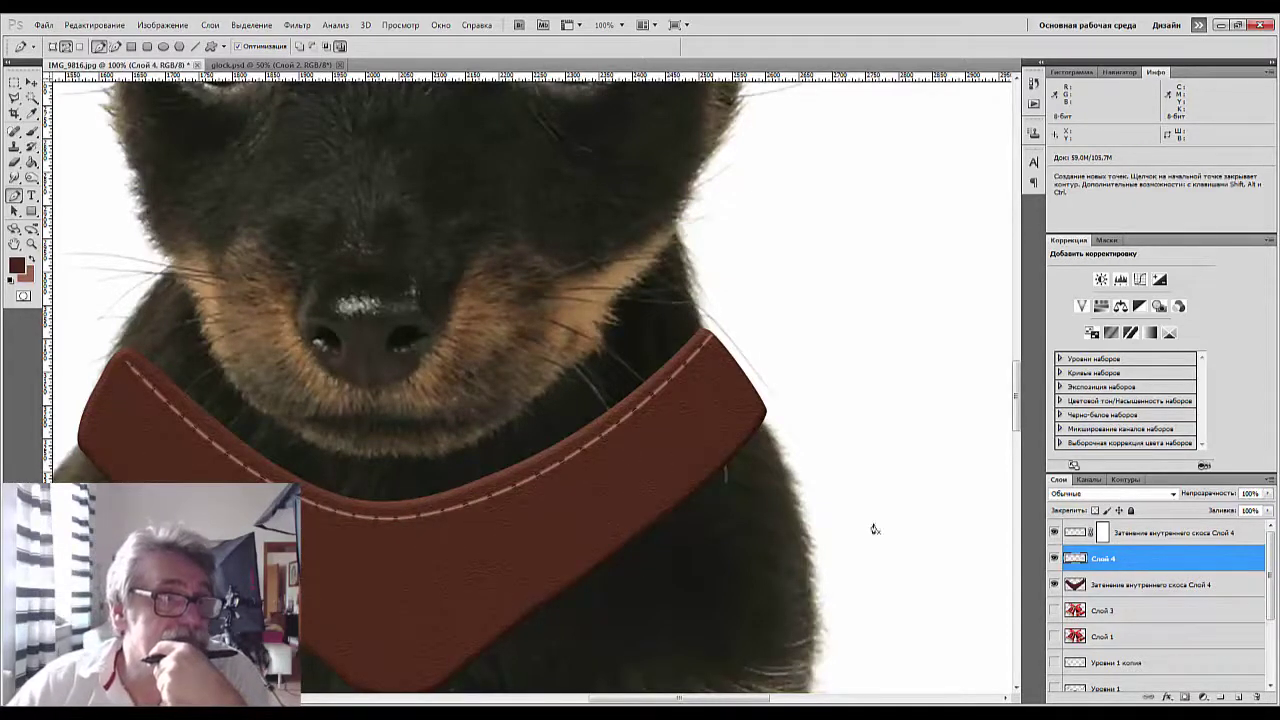
# Enlarge the brush slightly, stroke the path again, and compare the scarf with the stitching layers hidden and shown.
pyautogui.click(31, 131)
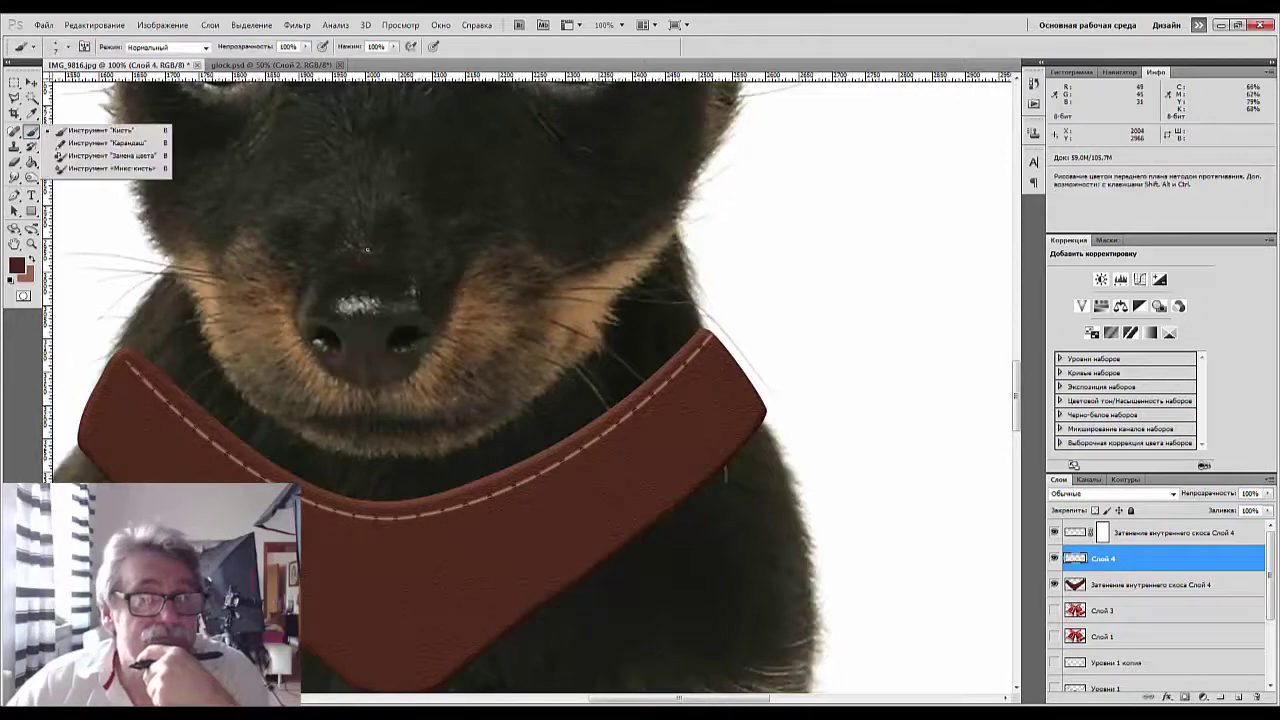
pyautogui.rightClick(367, 250)
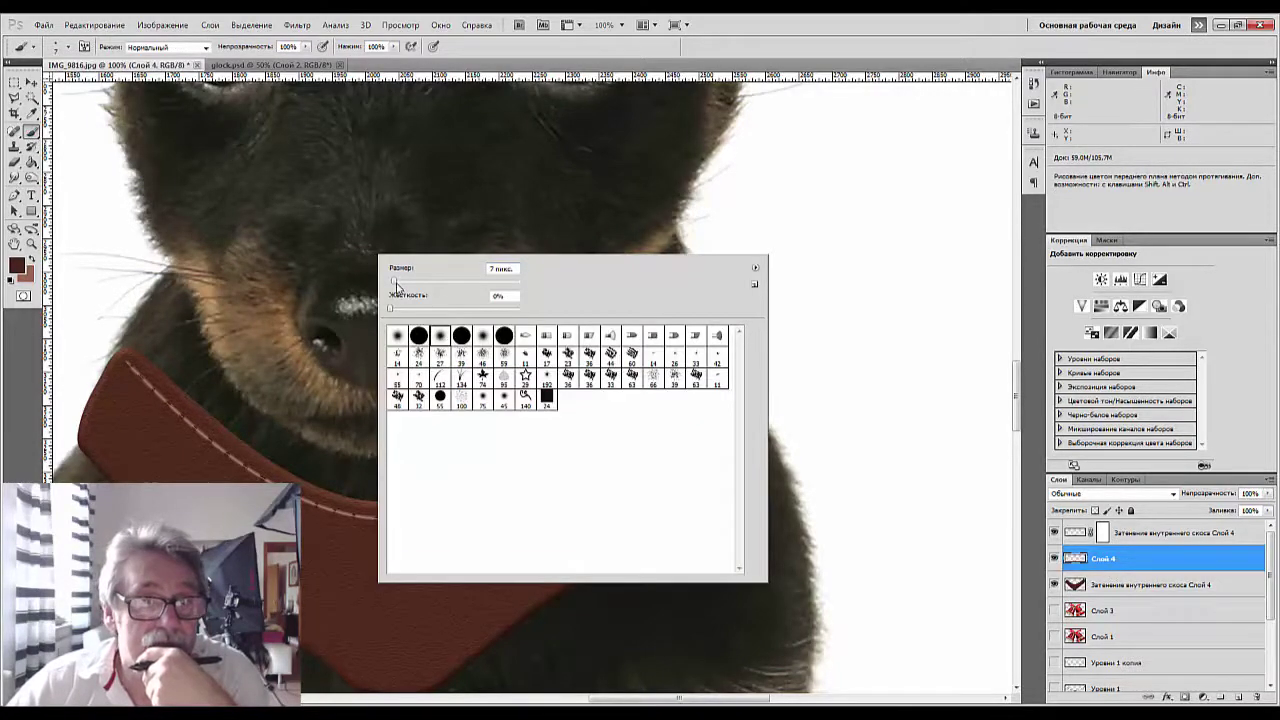
pyautogui.moveTo(396, 284); pyautogui.dragTo(401, 285)
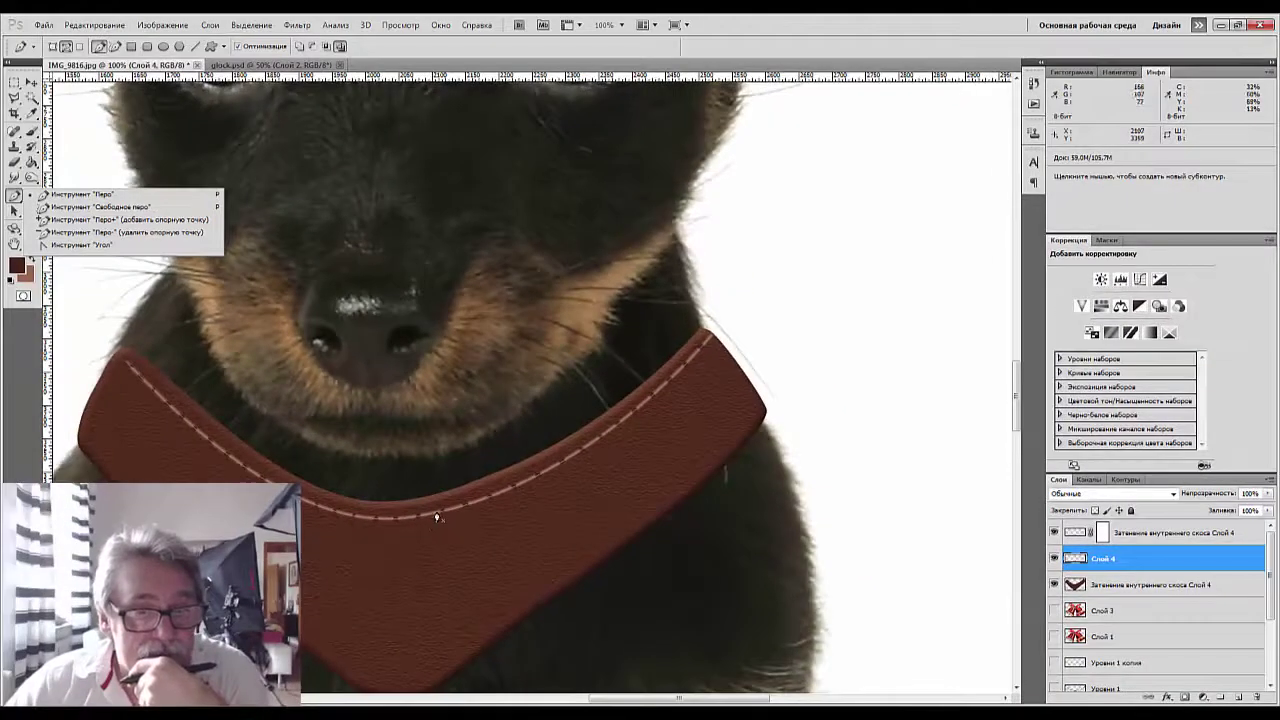
pyautogui.rightClick(436, 516)
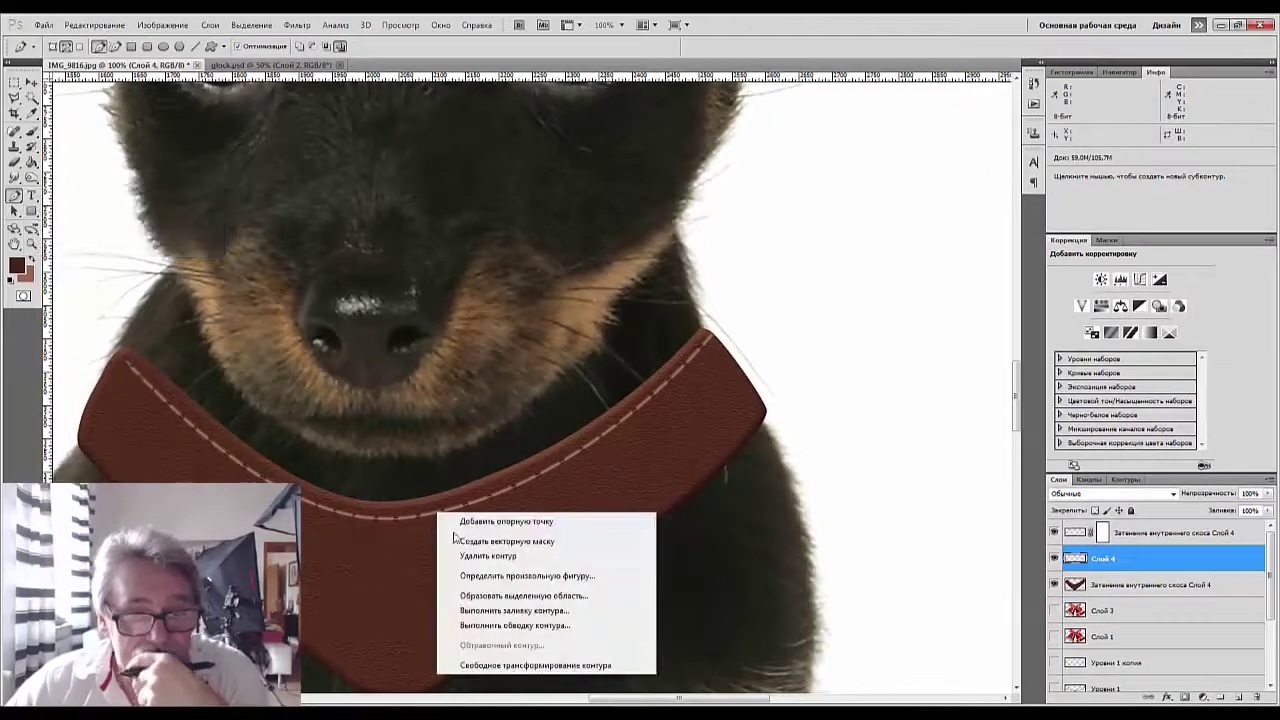
pyautogui.click(493, 626)
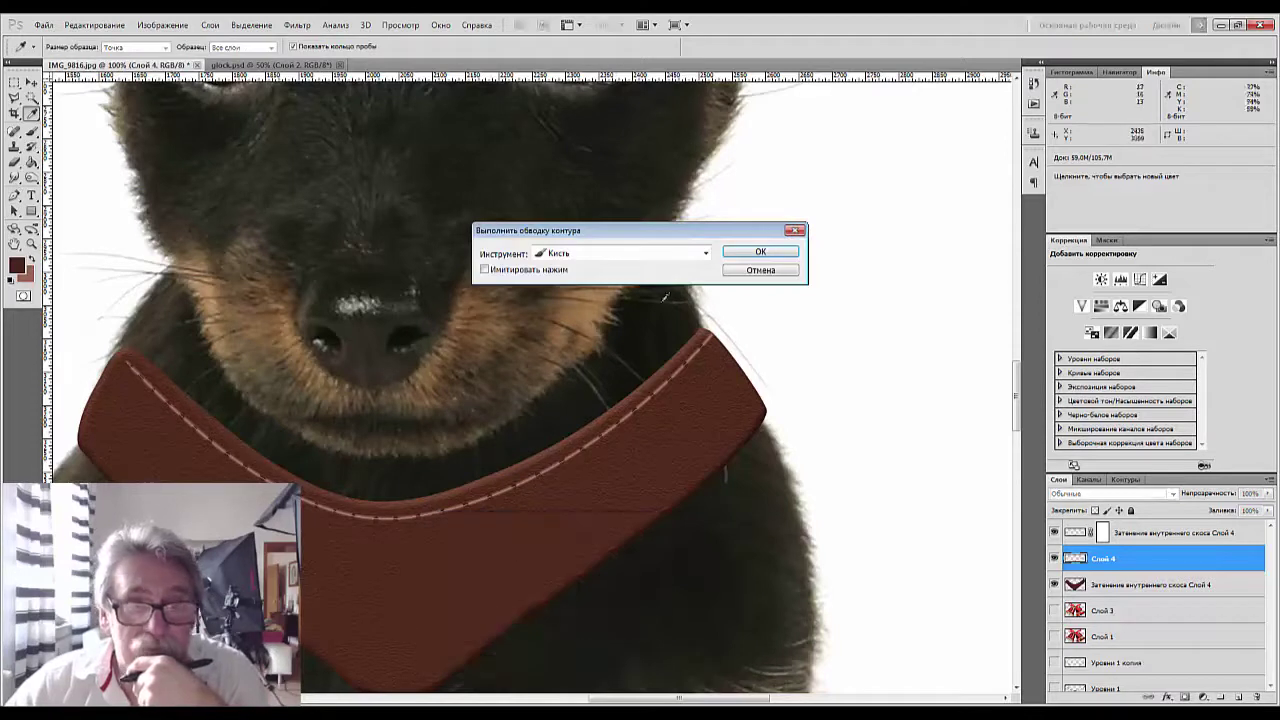
pyautogui.click(752, 253)
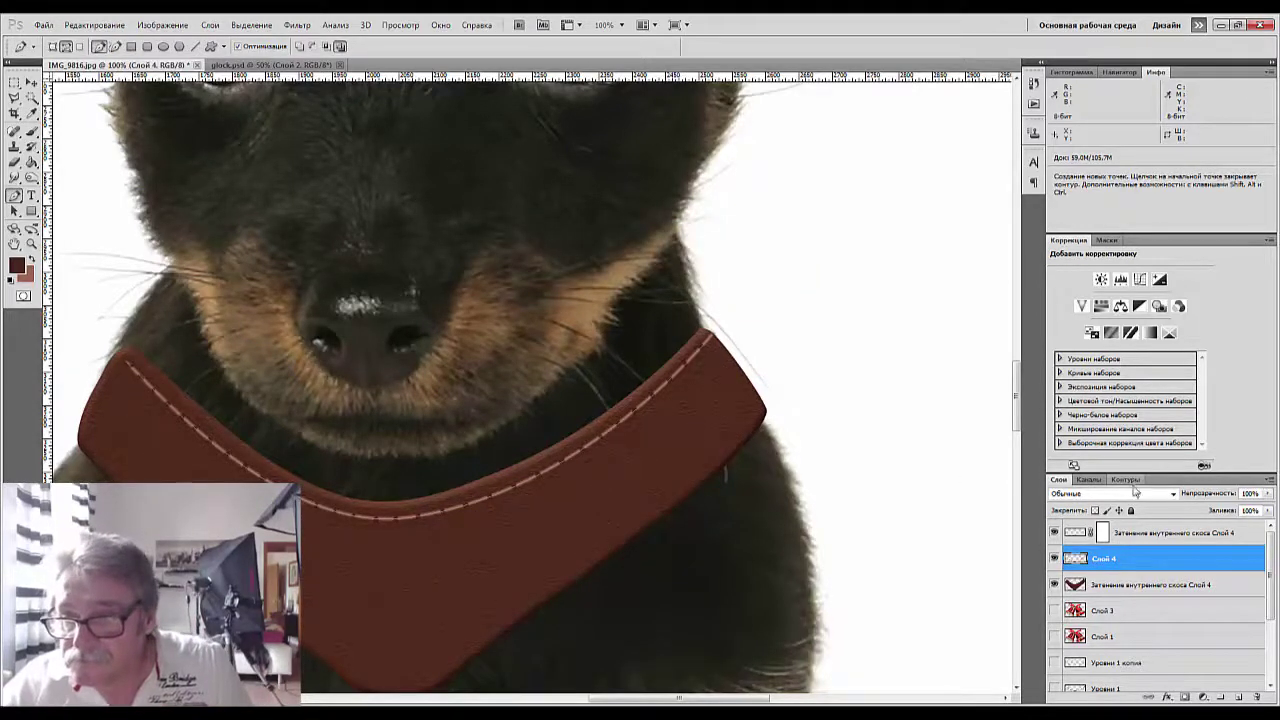
pyautogui.click(1053, 533)
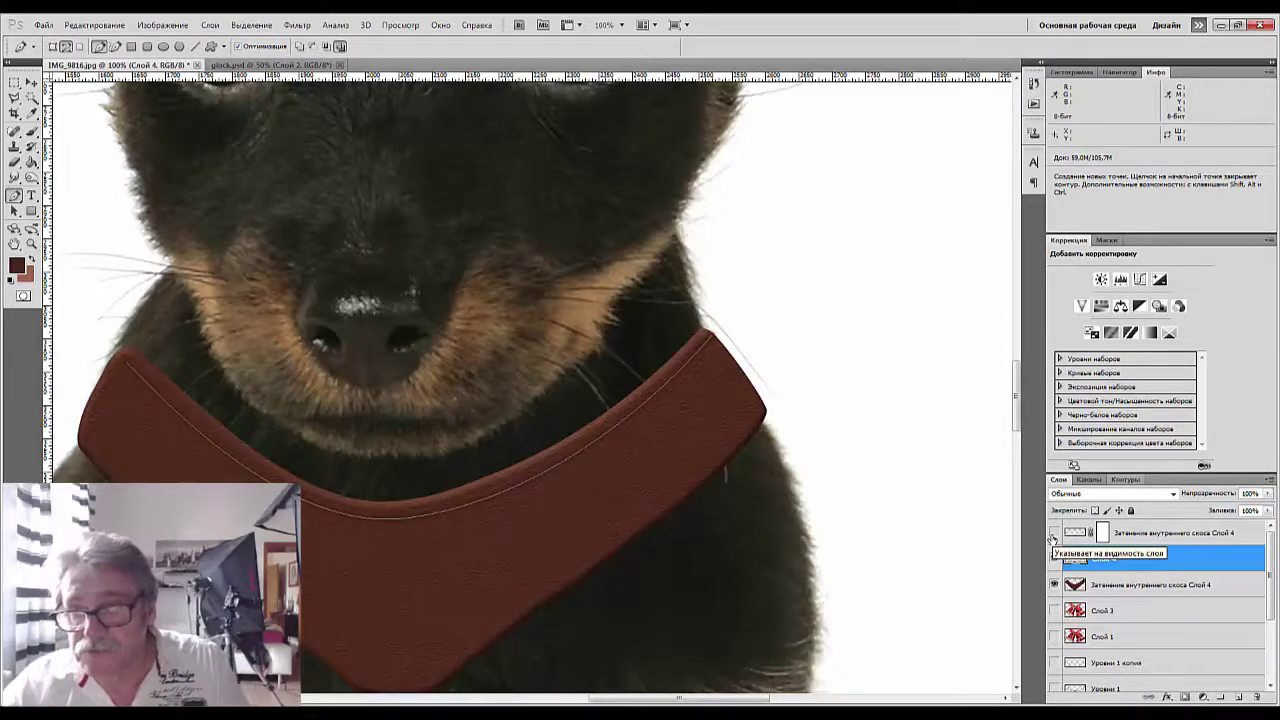
pyautogui.click(1053, 534)
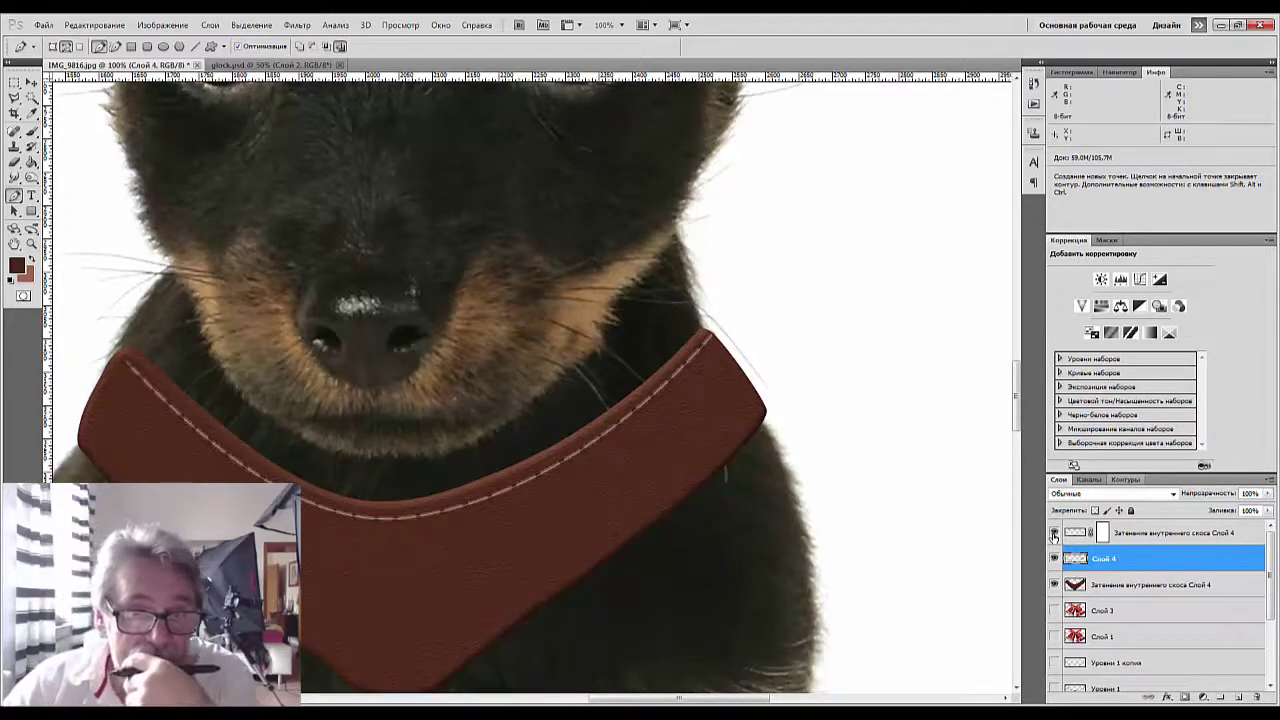
# Set the foreground color to very dark brown 291208.
pyautogui.click(16, 265)
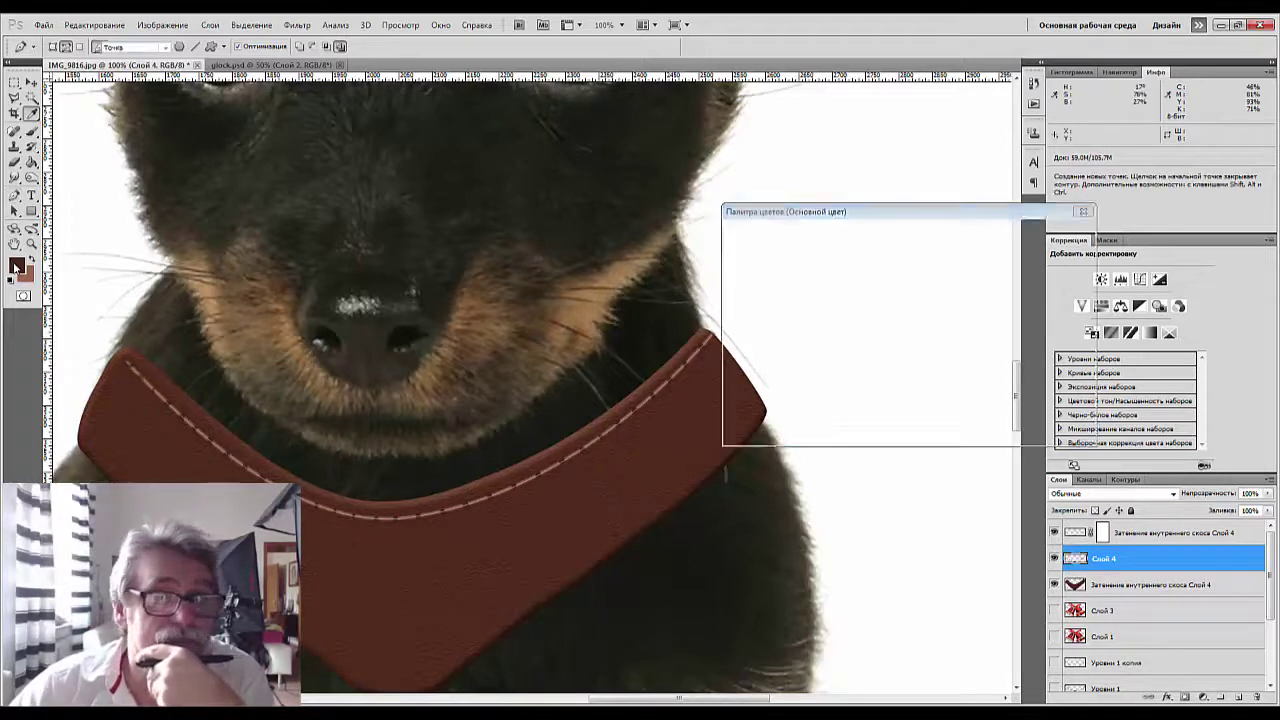
pyautogui.click(867, 383)
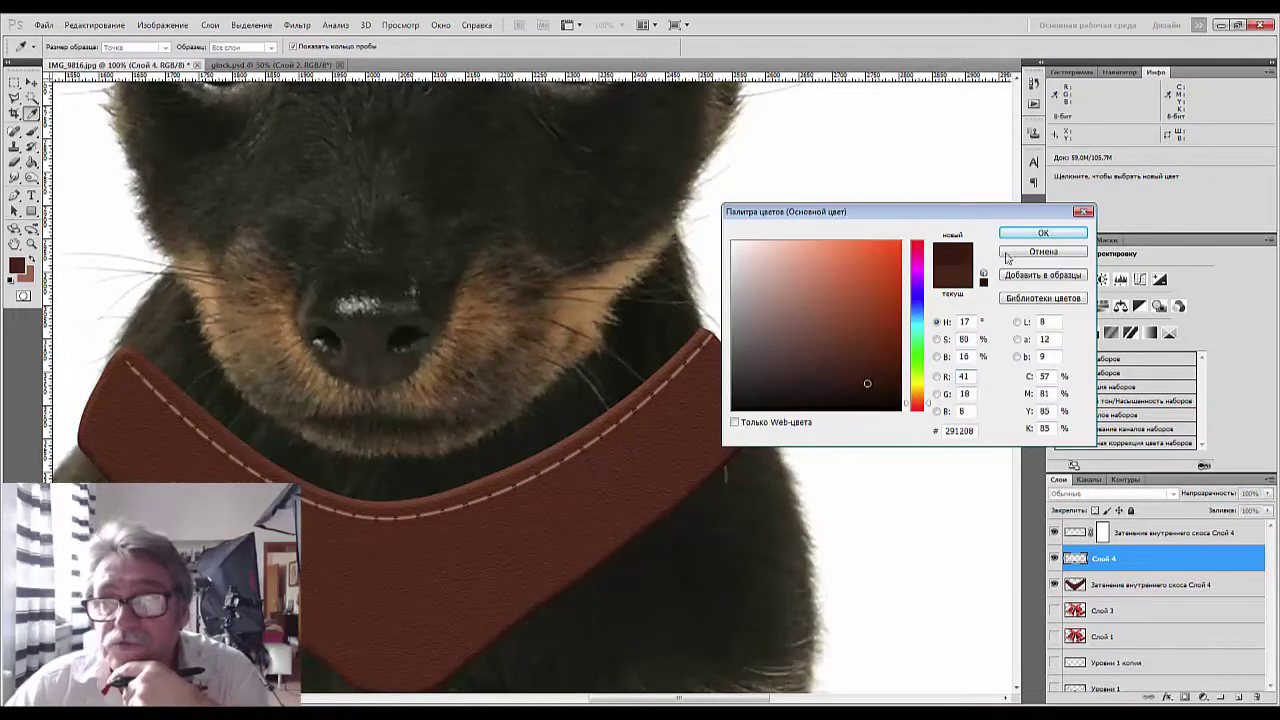
pyautogui.click(1043, 233)
pyautogui.press('p')
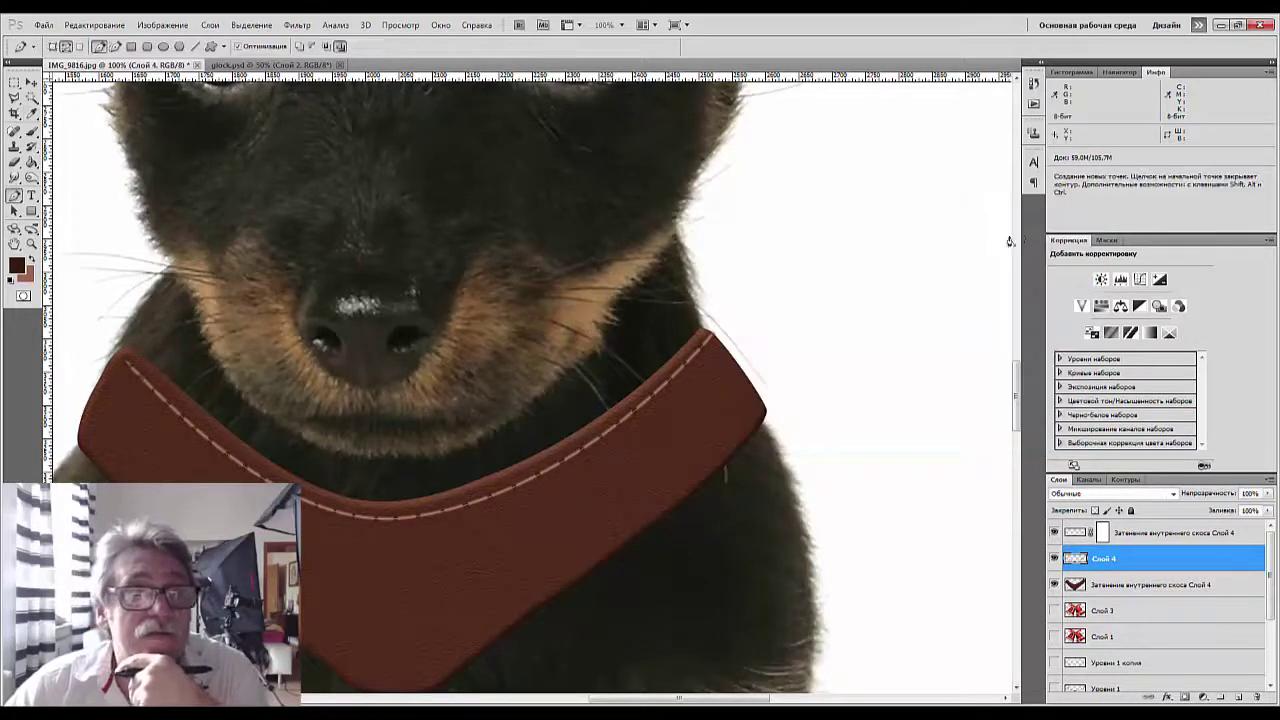
pyautogui.click(31, 112)
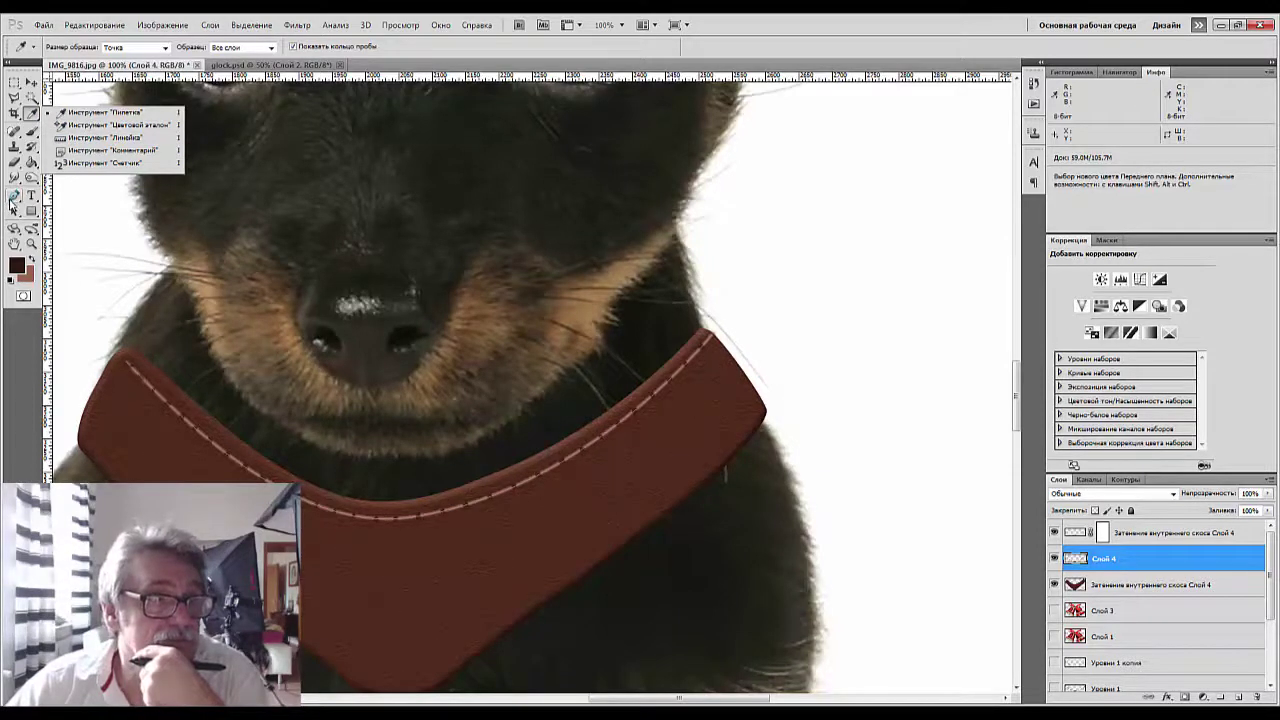
# Stroke the work path with the Brush in the darker color beneath the stitching, and show the list of paths.
pyautogui.click(13, 197)
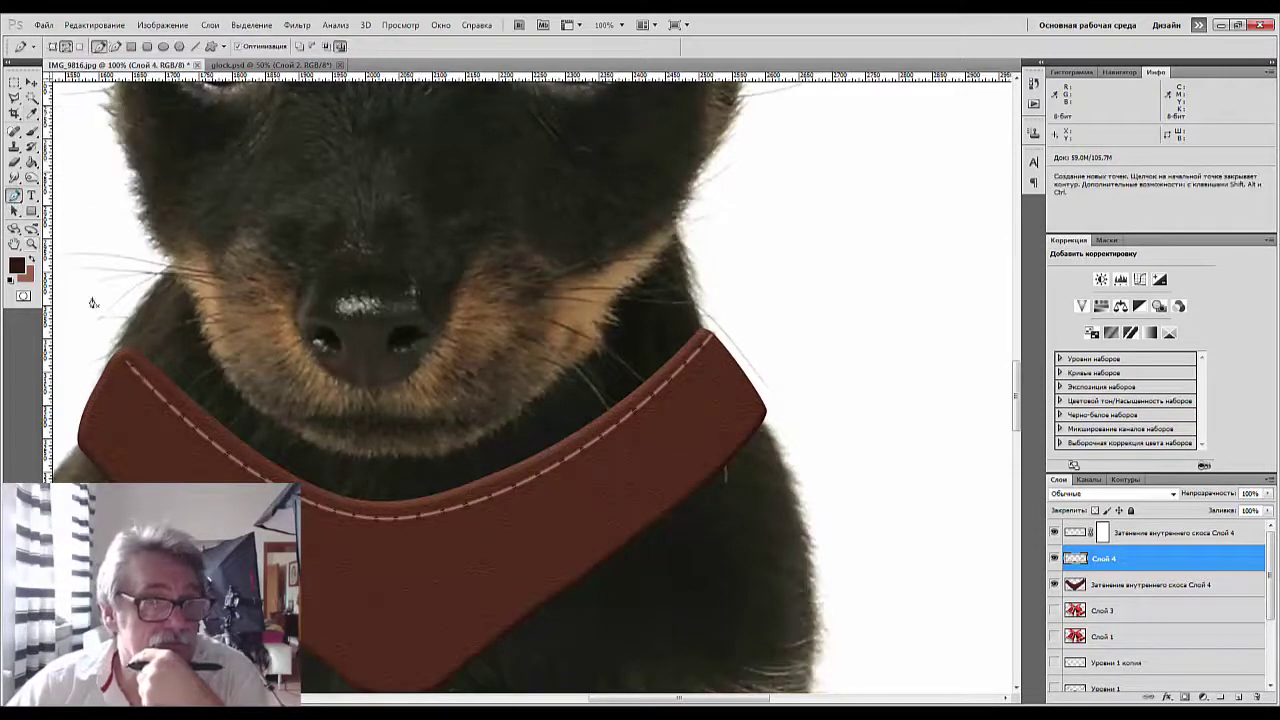
pyautogui.rightClick(331, 511)
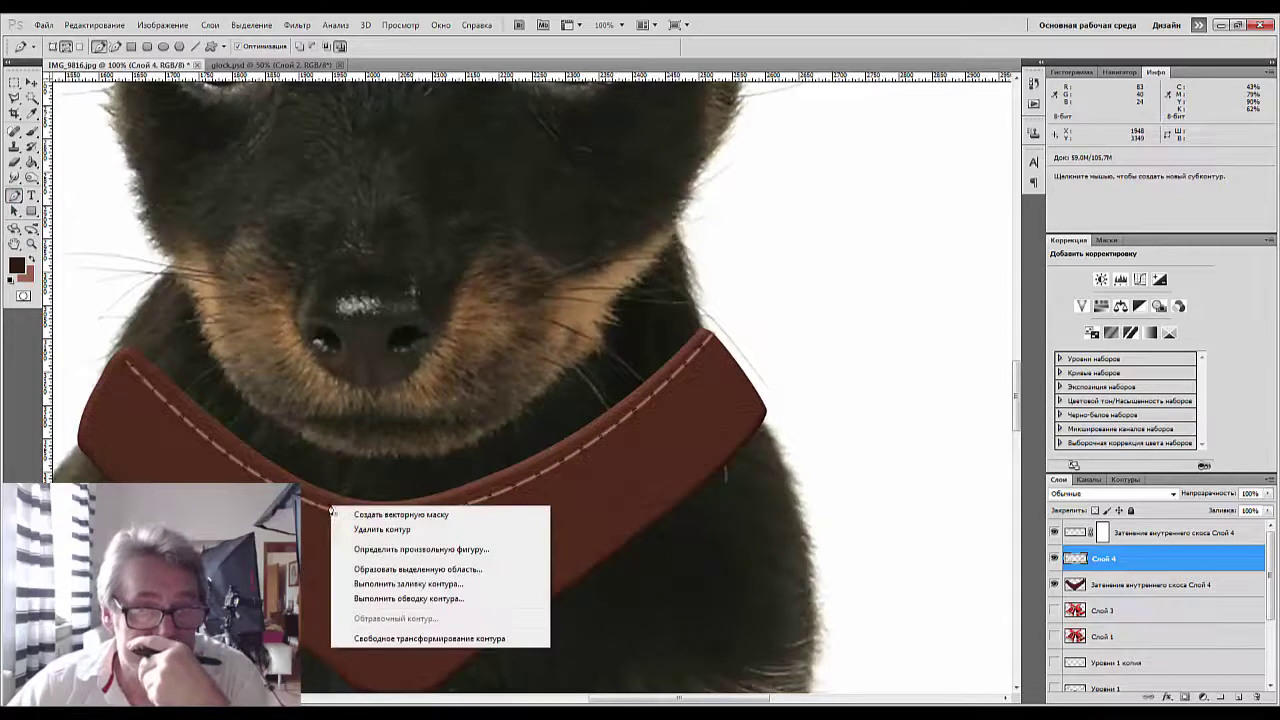
pyautogui.click(383, 599)
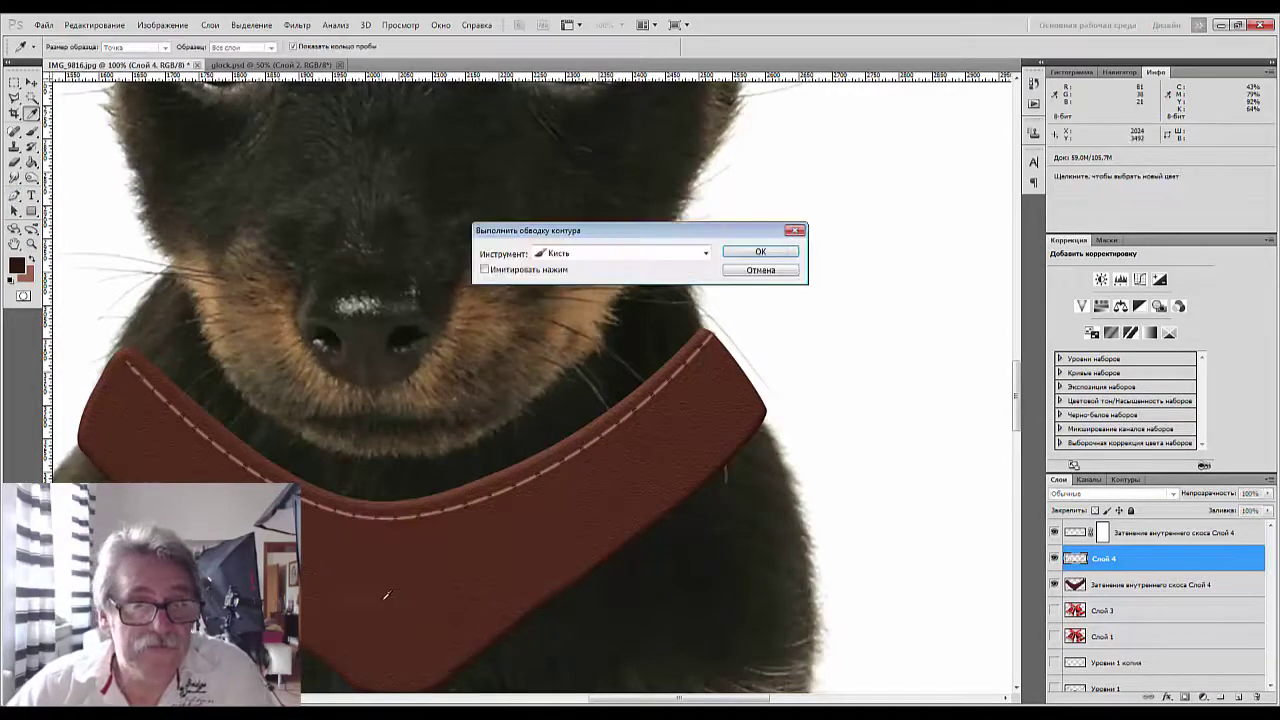
pyautogui.click(748, 256)
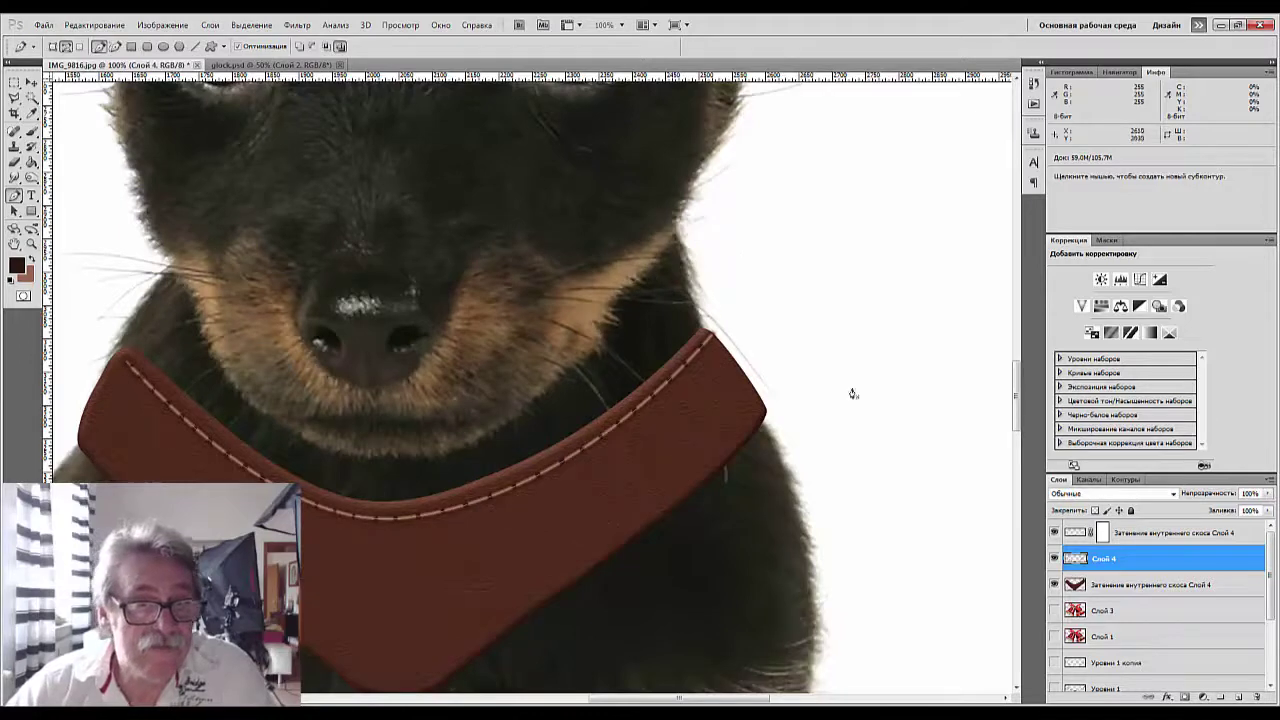
pyautogui.click(1126, 479)
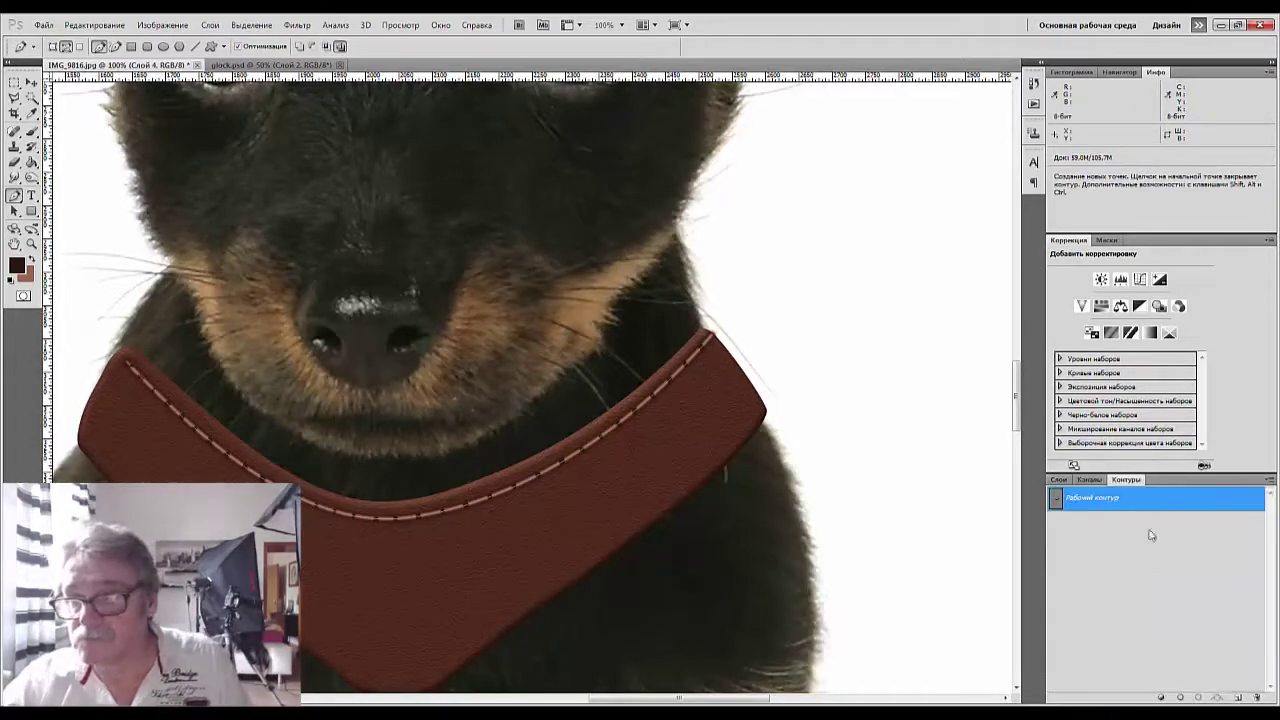
# Deselect the work path and examine the scarf's two-tone stitching up close and in the overall view.
pyautogui.click(1150, 547)
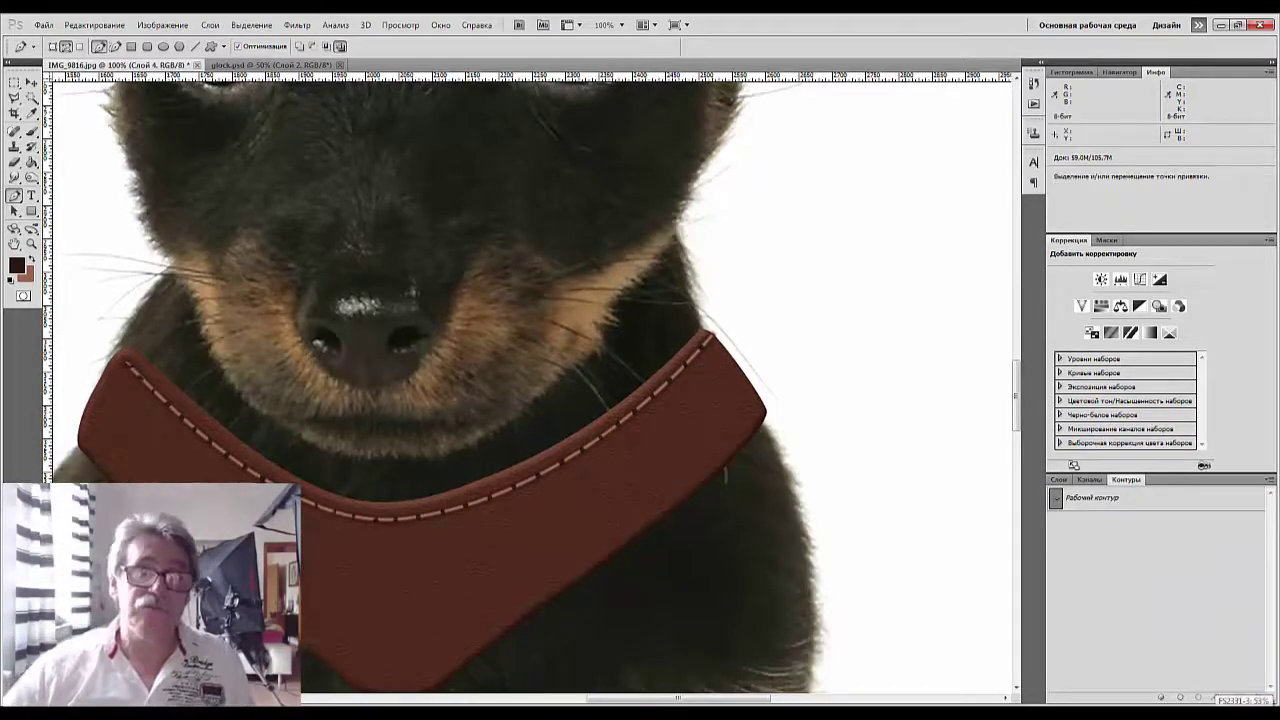
pyautogui.hotkey('ctrl', '-')
pyautogui.hotkey('ctrl', '-')
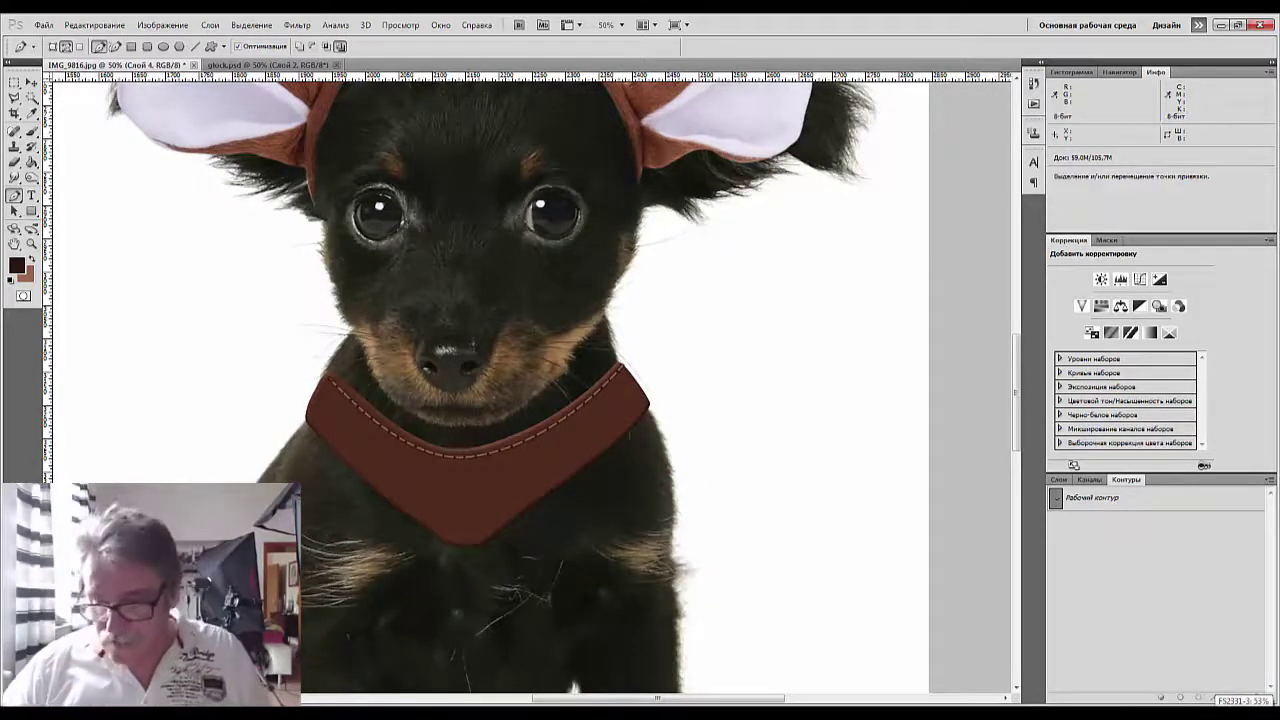
pyautogui.hotkey('ctrl', '+')
pyautogui.hotkey('ctrl', '+')
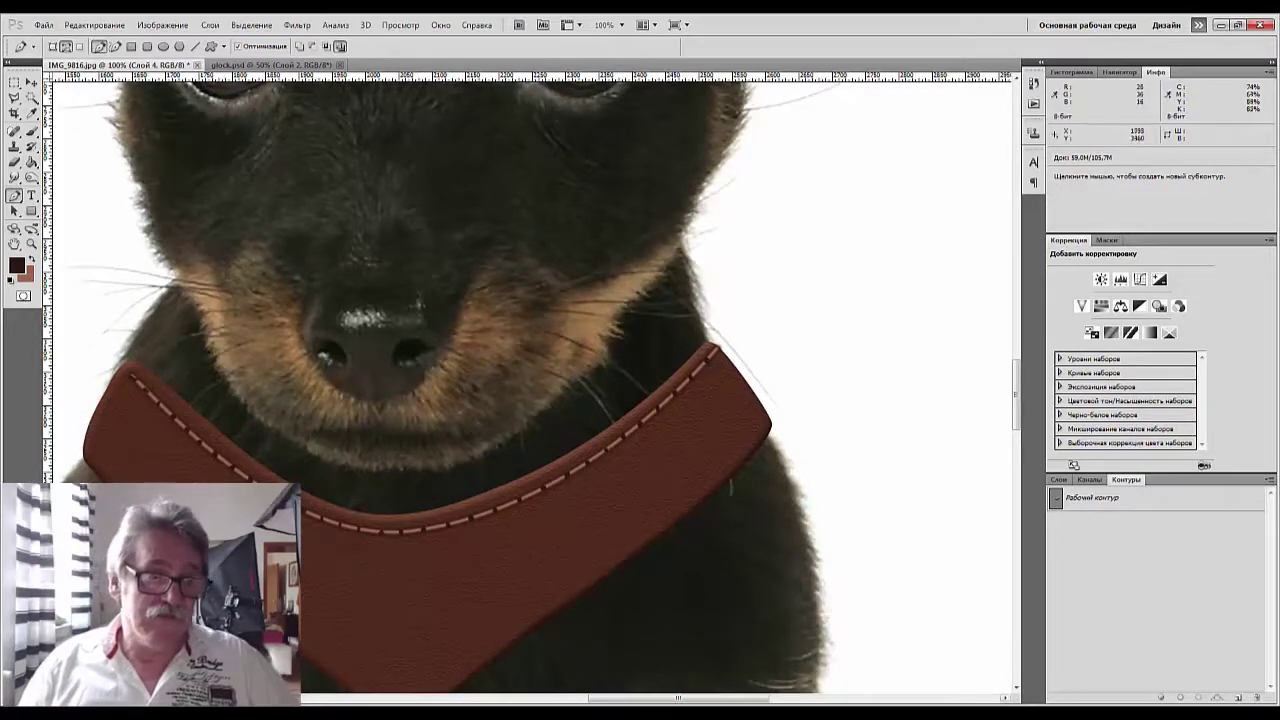
pyautogui.hotkey('ctrl', '-')
pyautogui.hotkey('ctrl', '-')
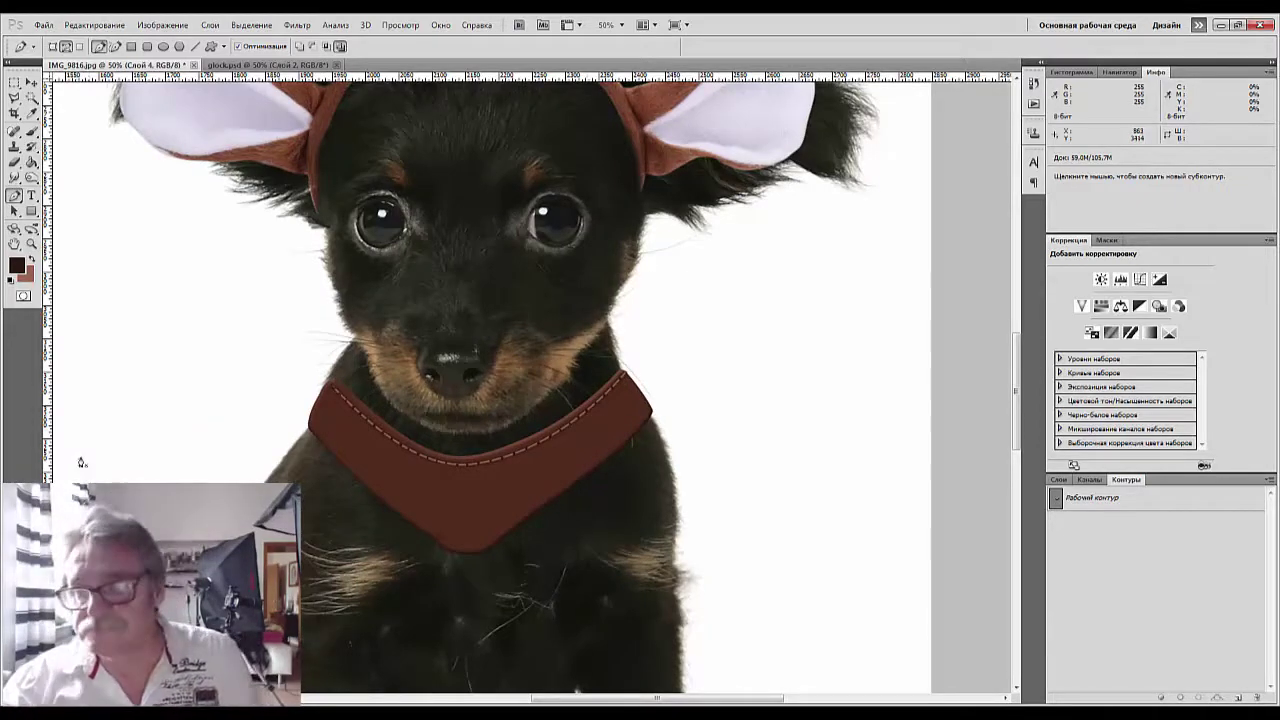
# Switch to the open Hunde folder window.
pyautogui.moveTo(380, 712)
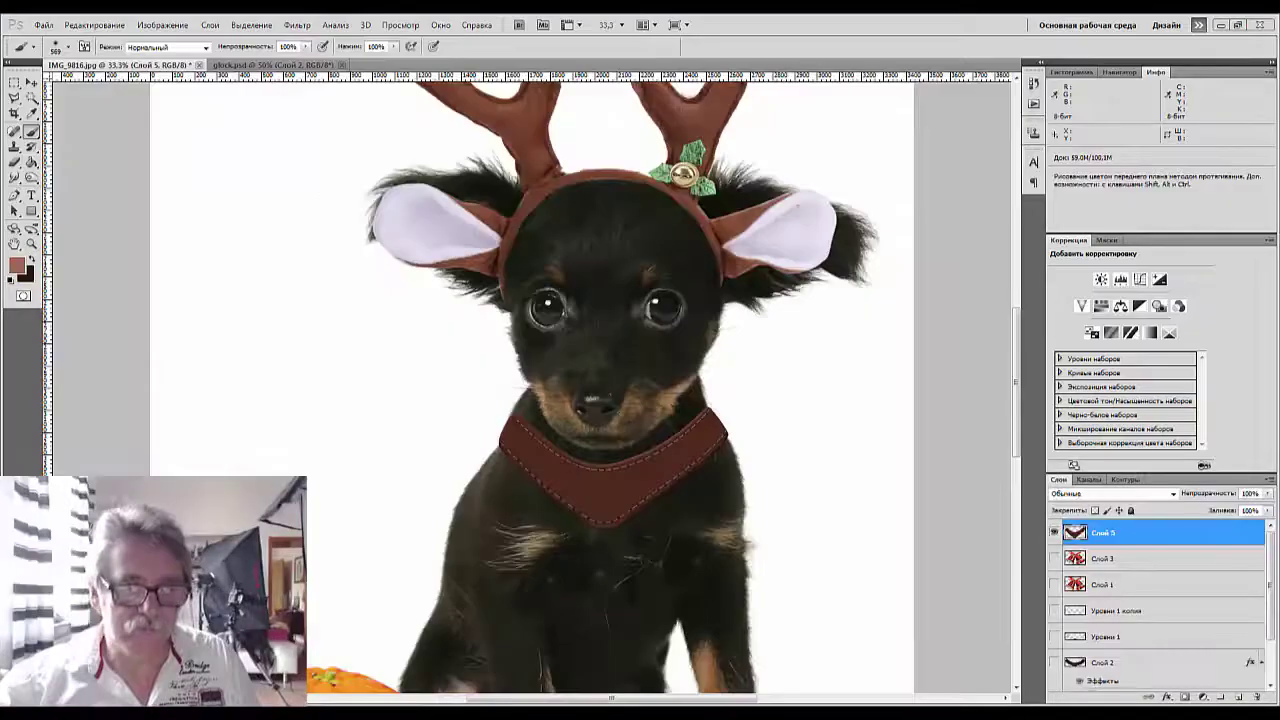
pyautogui.moveTo(473, 712)
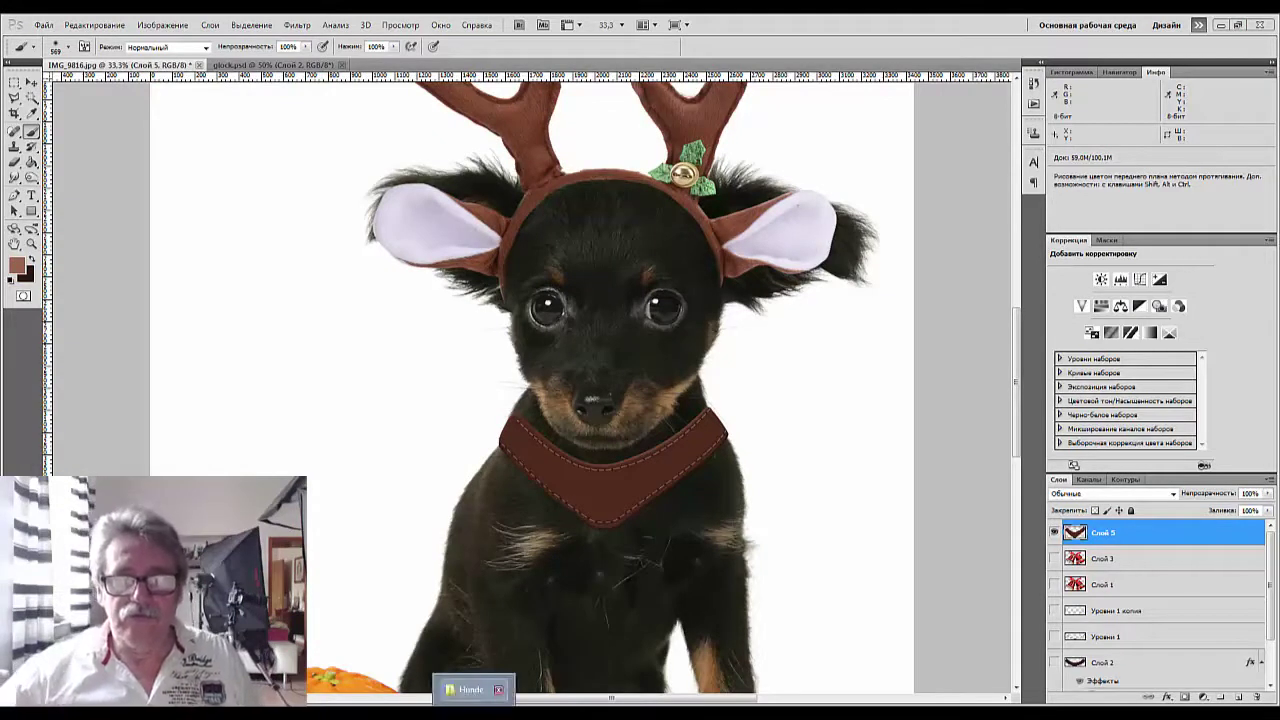